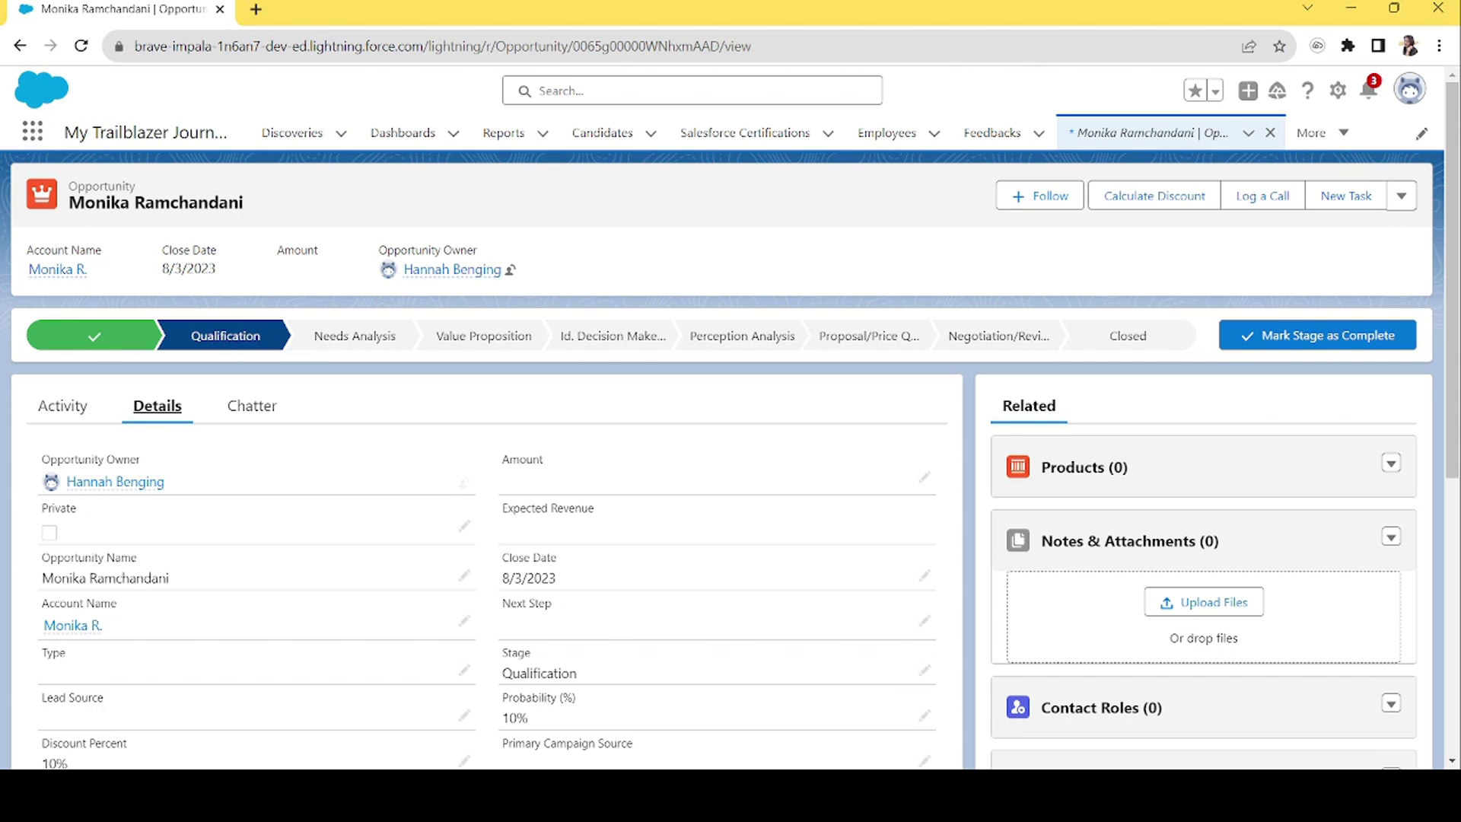
Review the Opportunity Owner and Owner Assignment Date fields in the opportunity's details.
drag(1454, 336, 1454, 557)
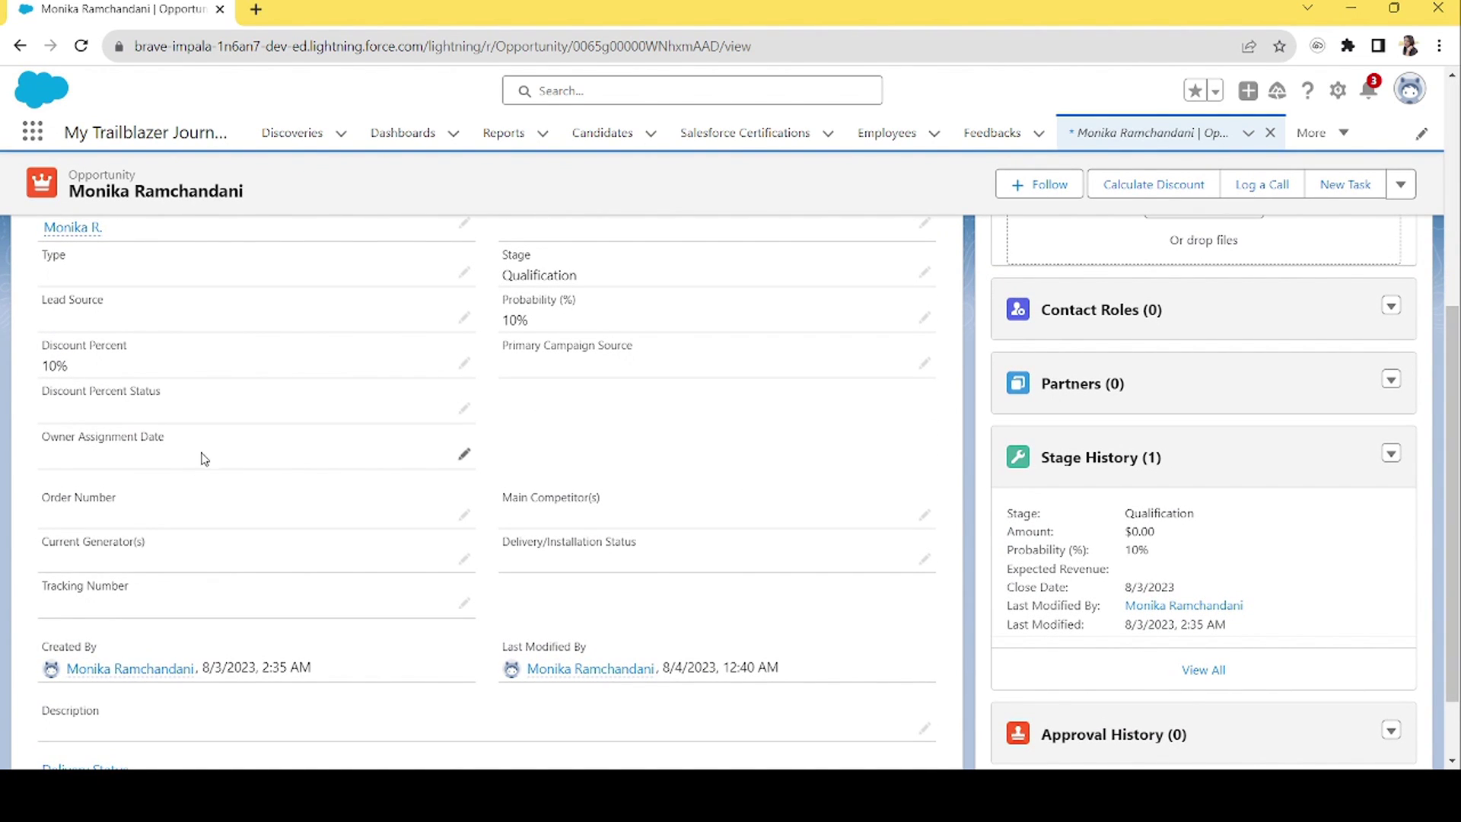
drag(40, 444, 171, 449)
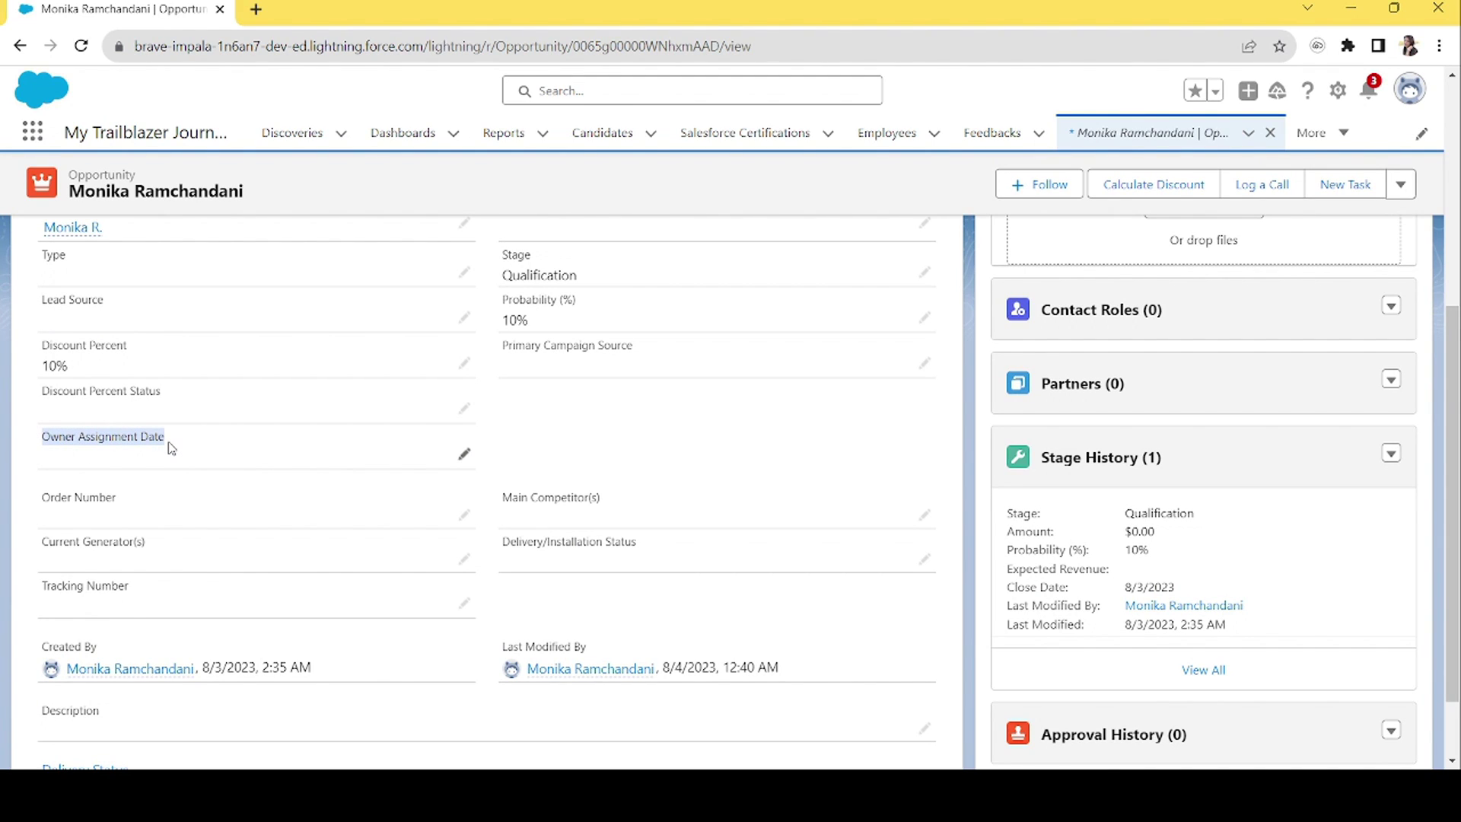
drag(1455, 525, 1453, 379)
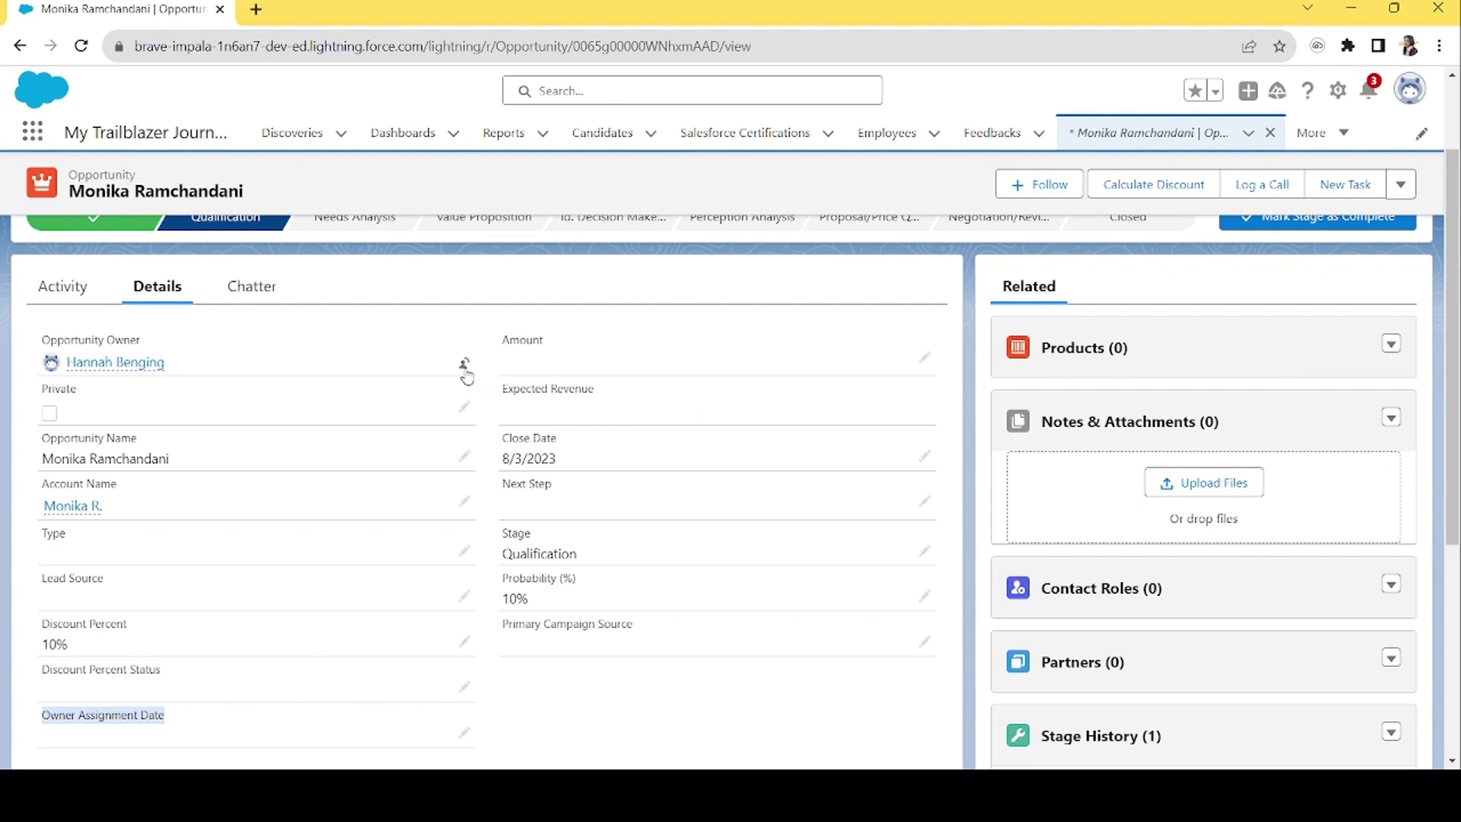
drag(1449, 394, 1458, 563)
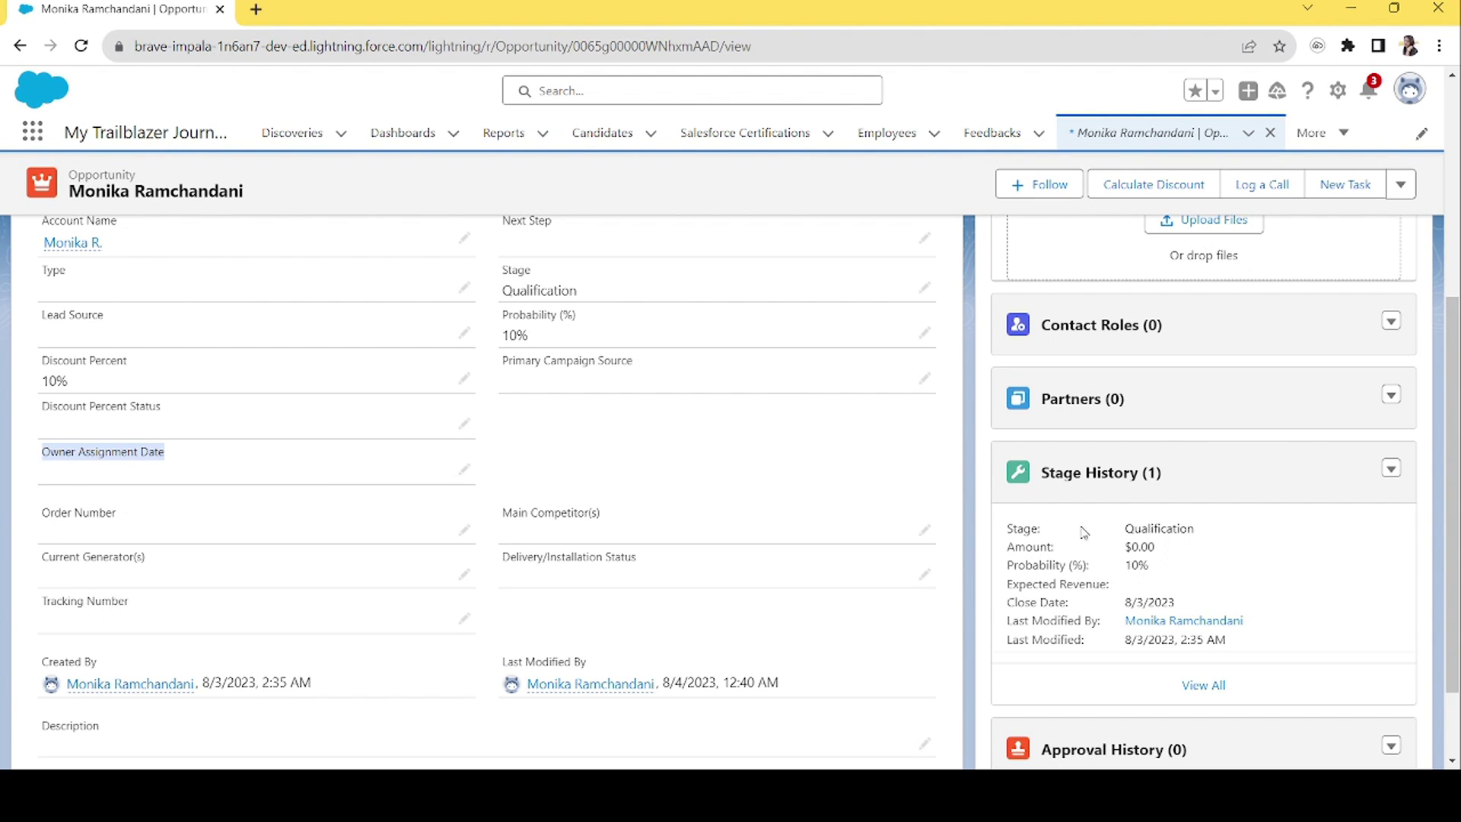
scroll(1450, 556, up, 5)
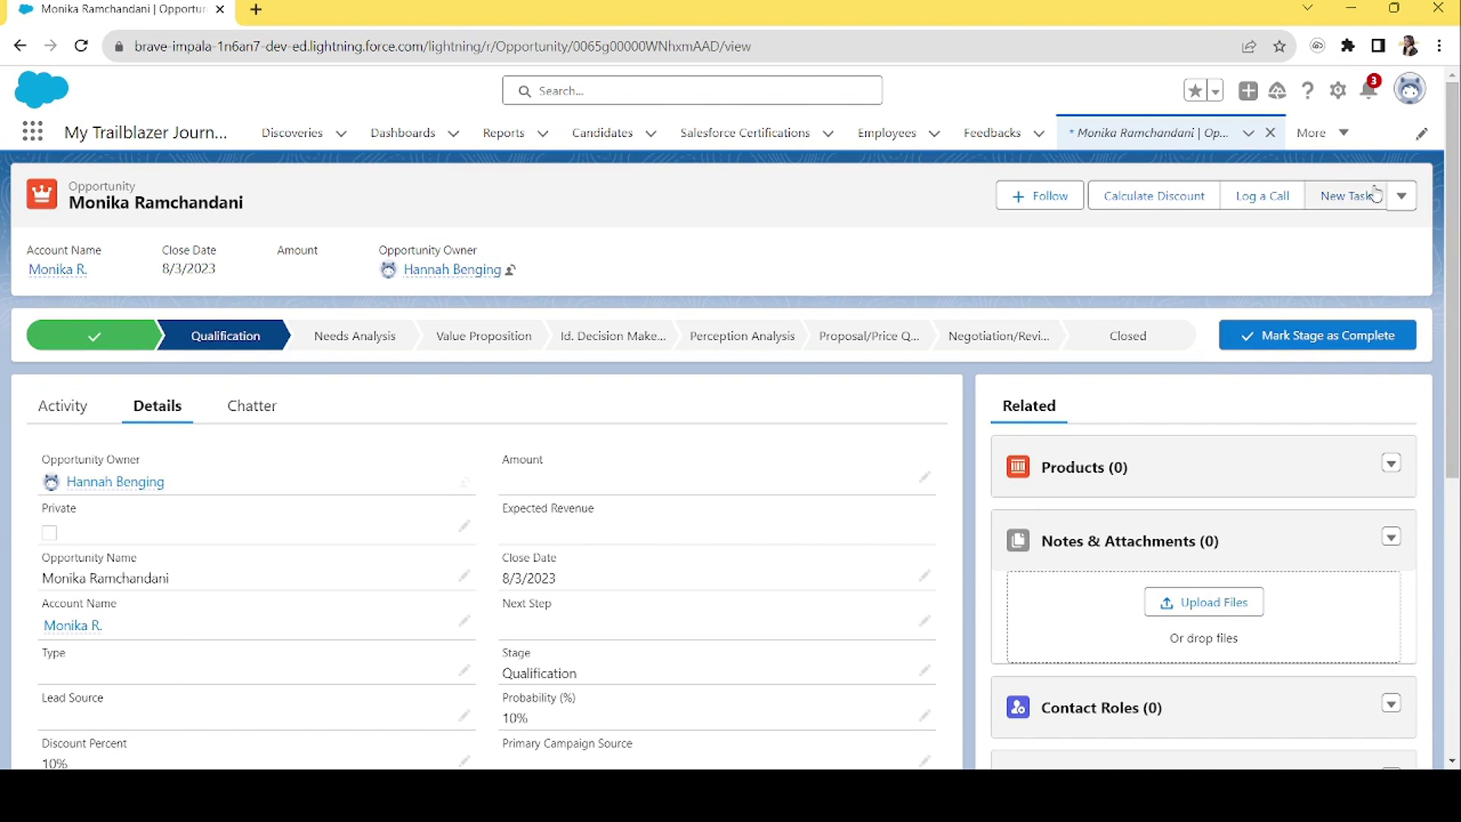
Open Setup and create a new Record-Triggered Flow.
click(1340, 98)
click(1286, 145)
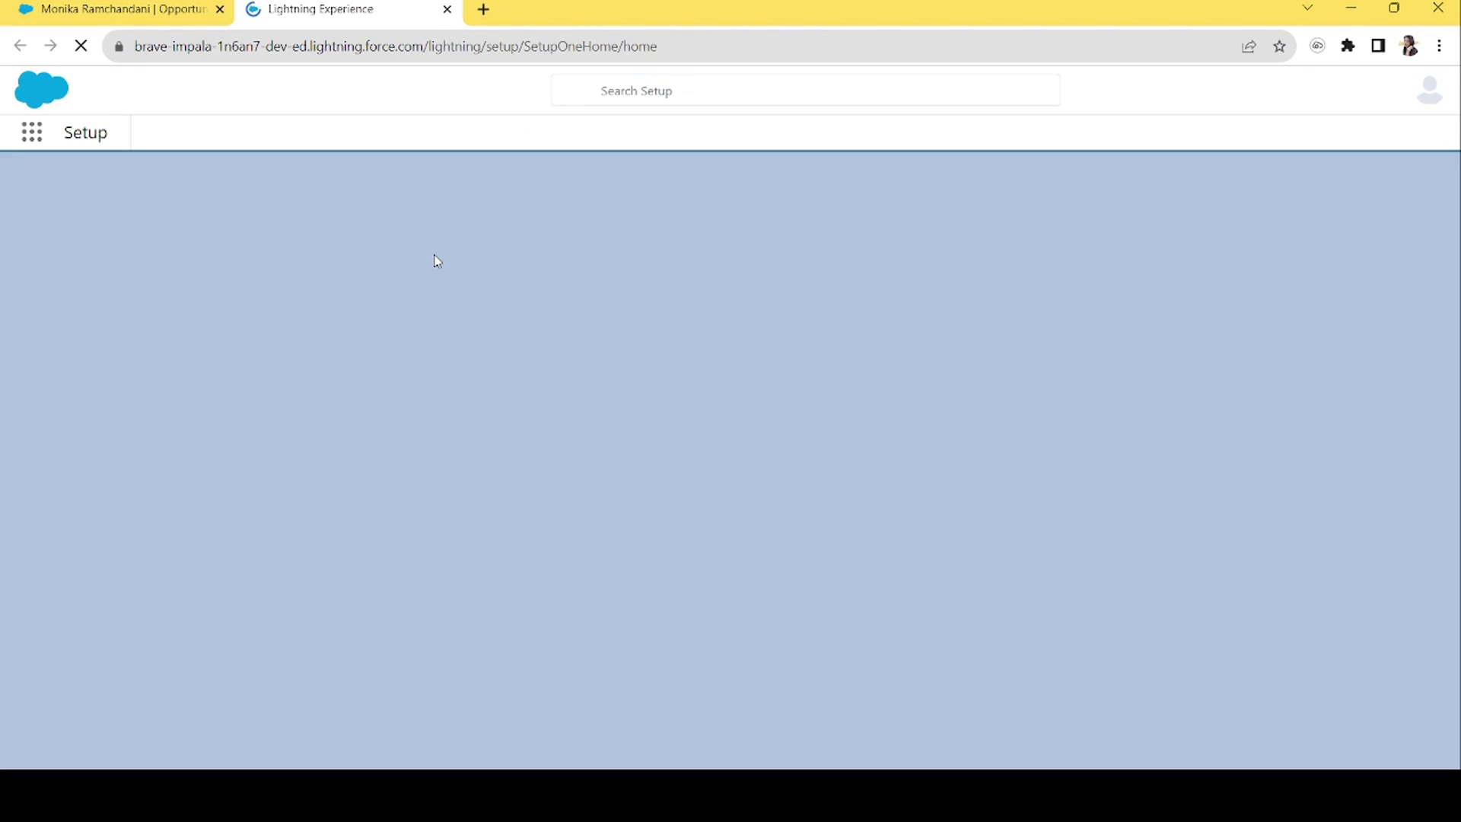
click(1395, 196)
click(1321, 420)
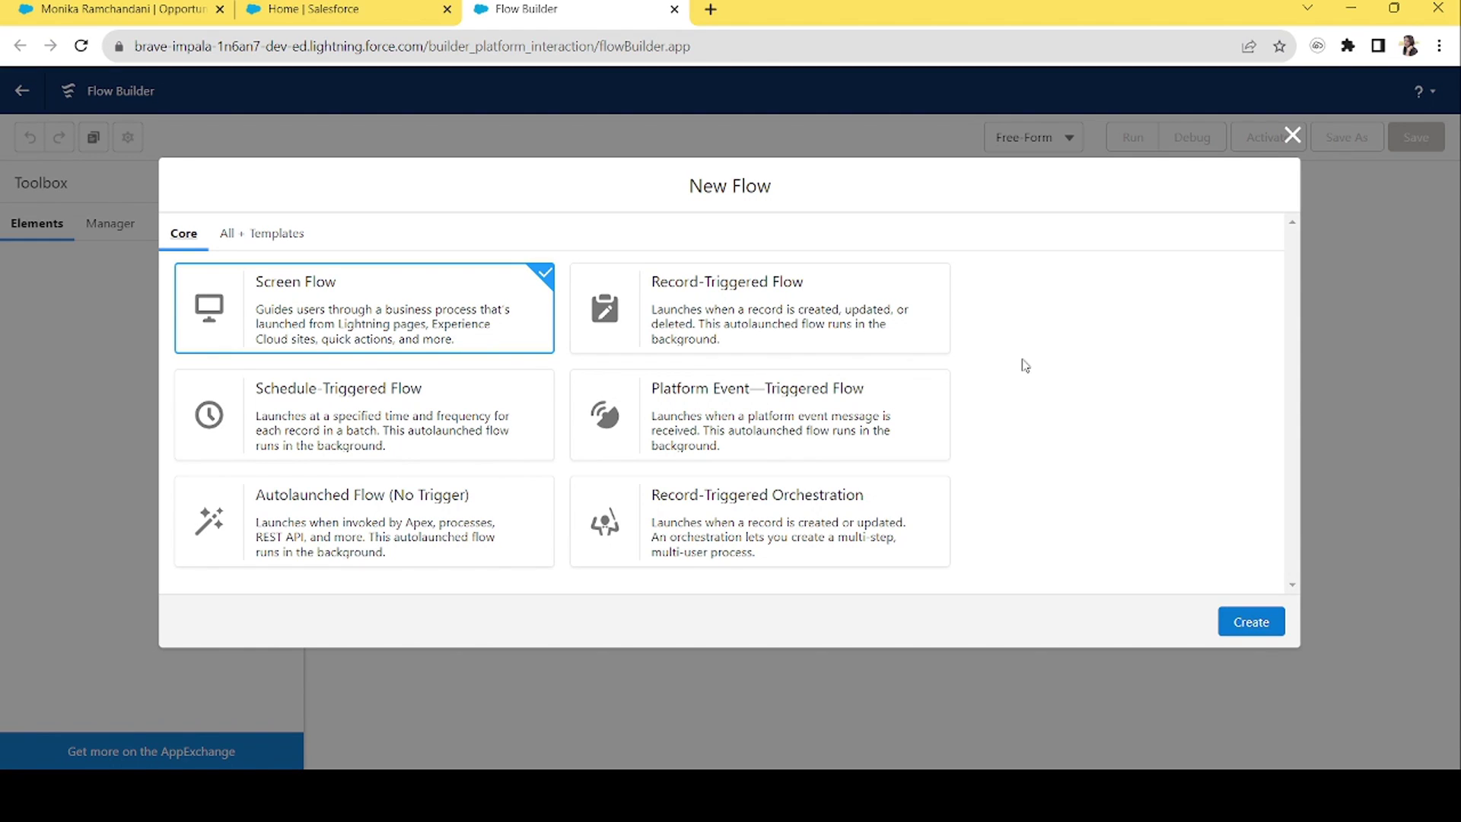
click(838, 333)
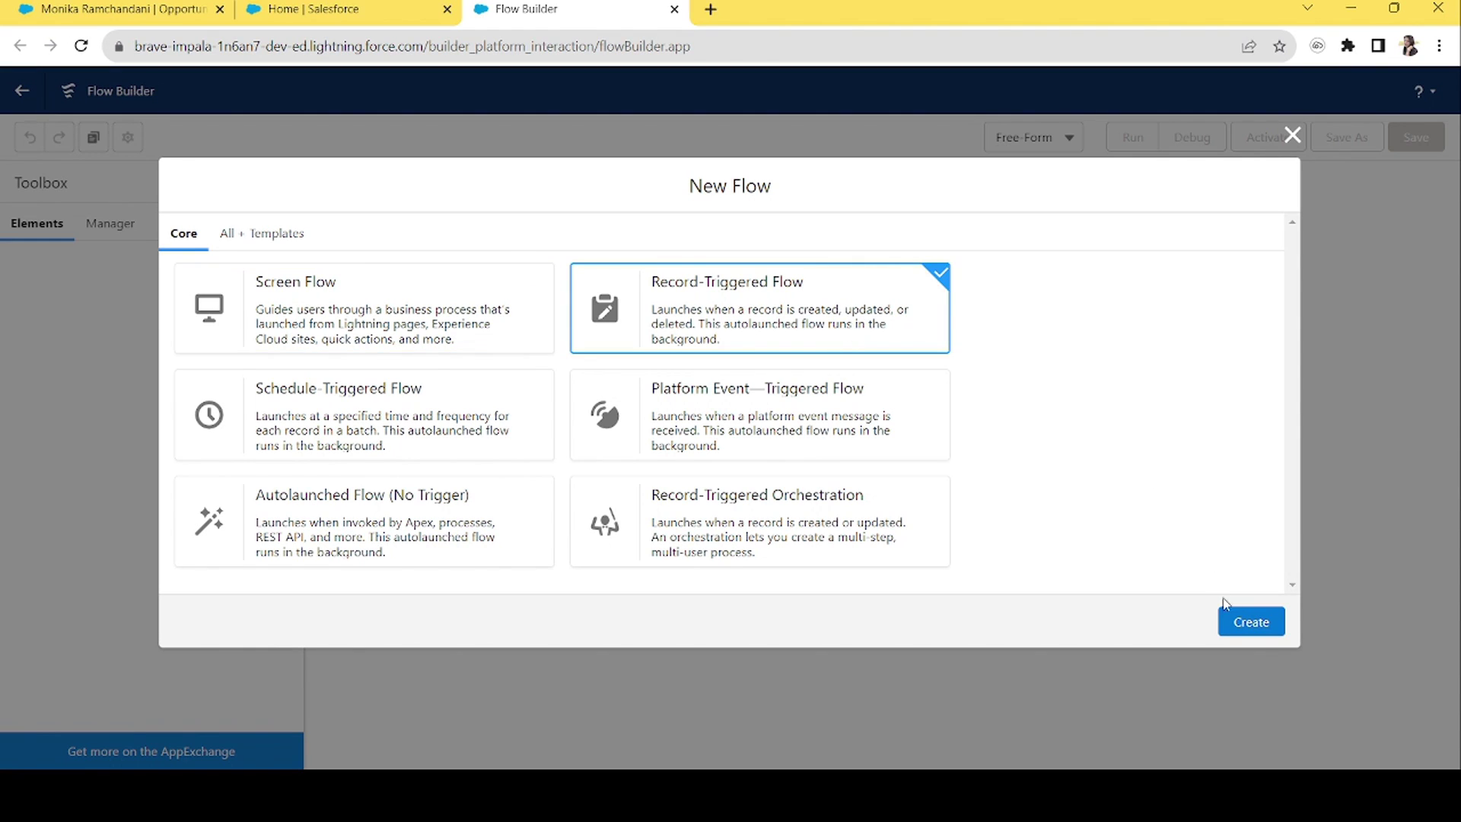
click(1259, 630)
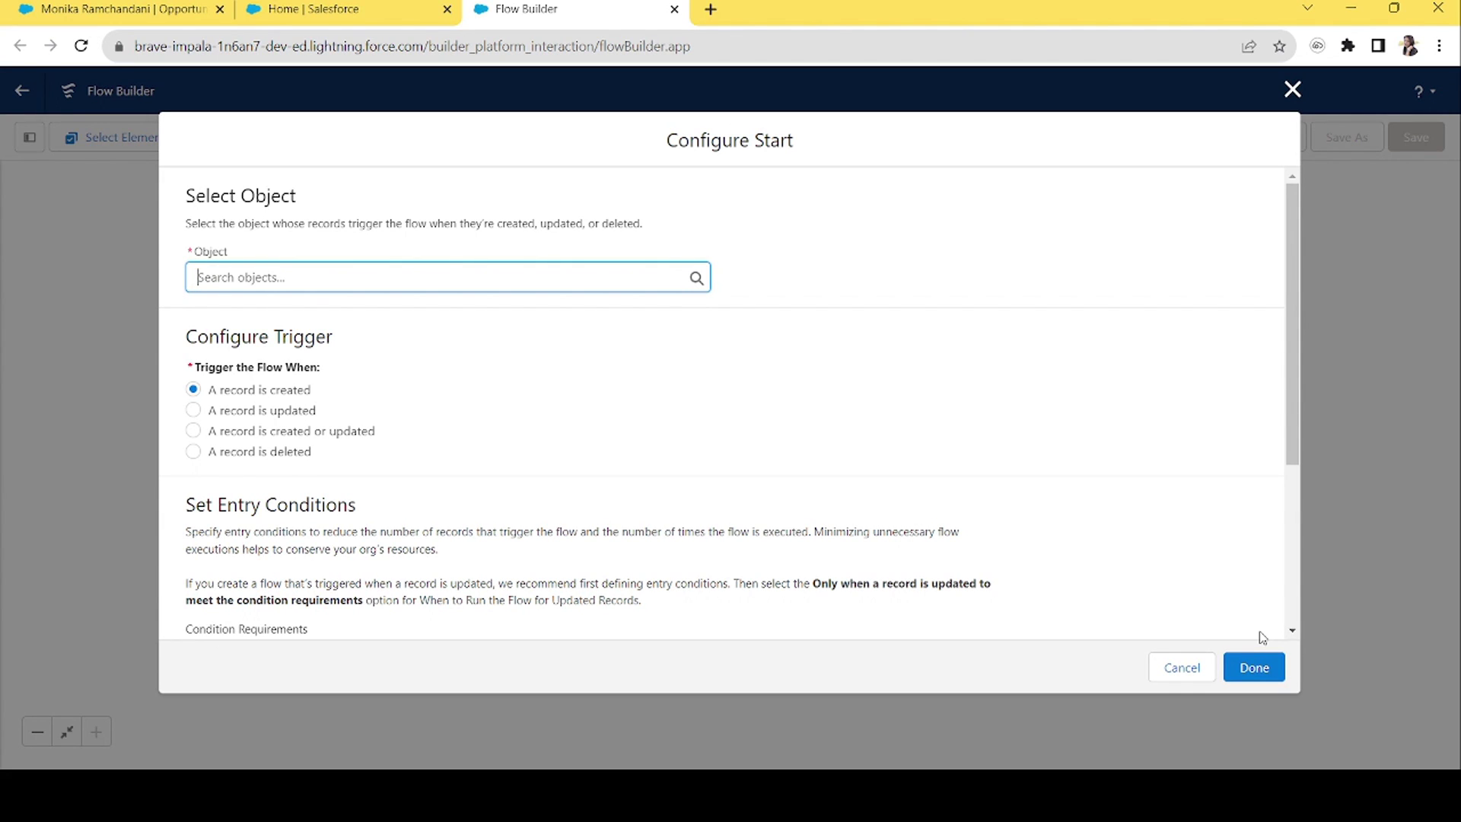
Set the flow's start object to Opportunity and trigger it when a record is updated.
click(319, 274)
text(opp)
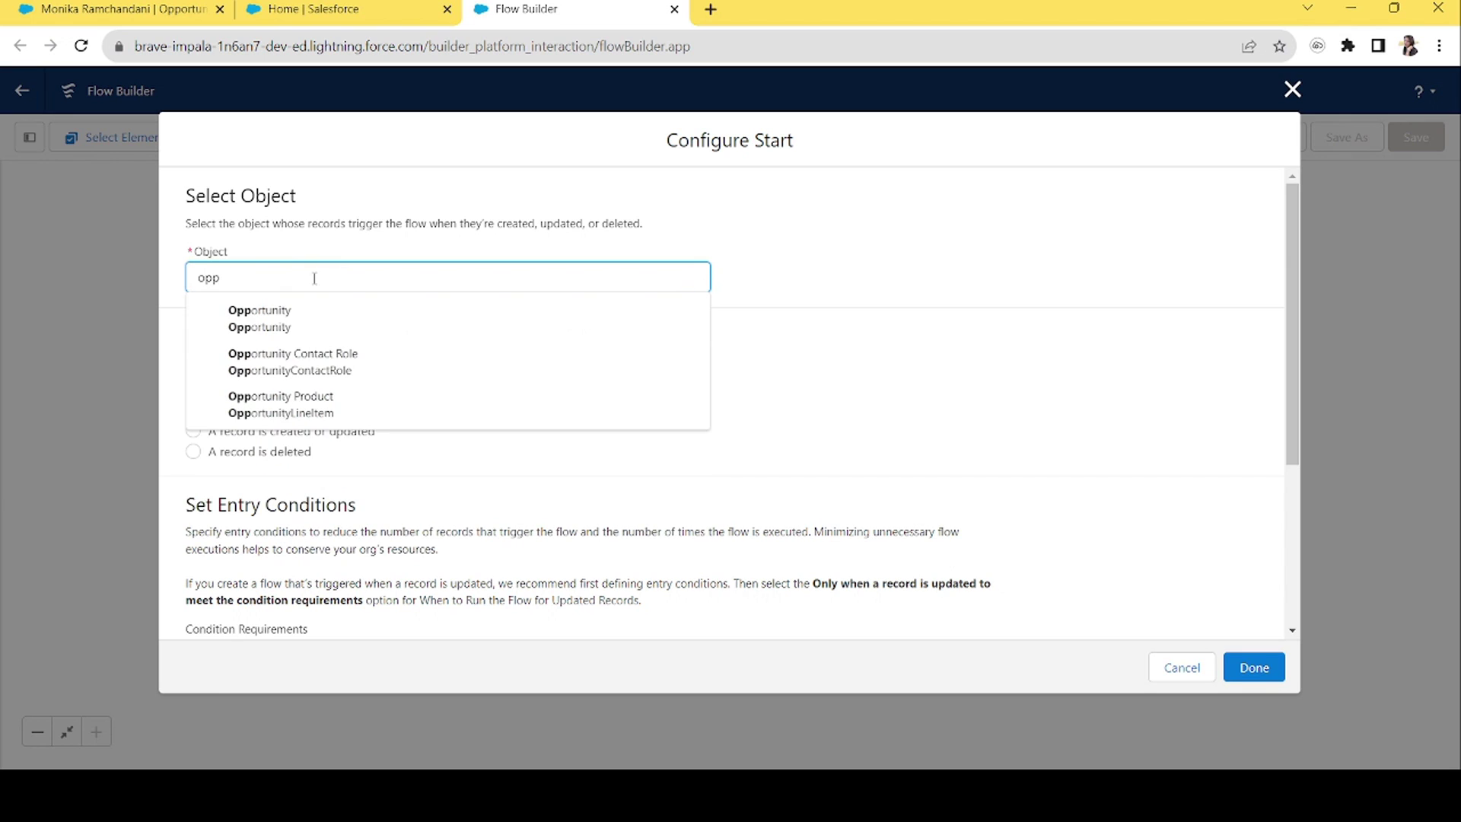
click(281, 318)
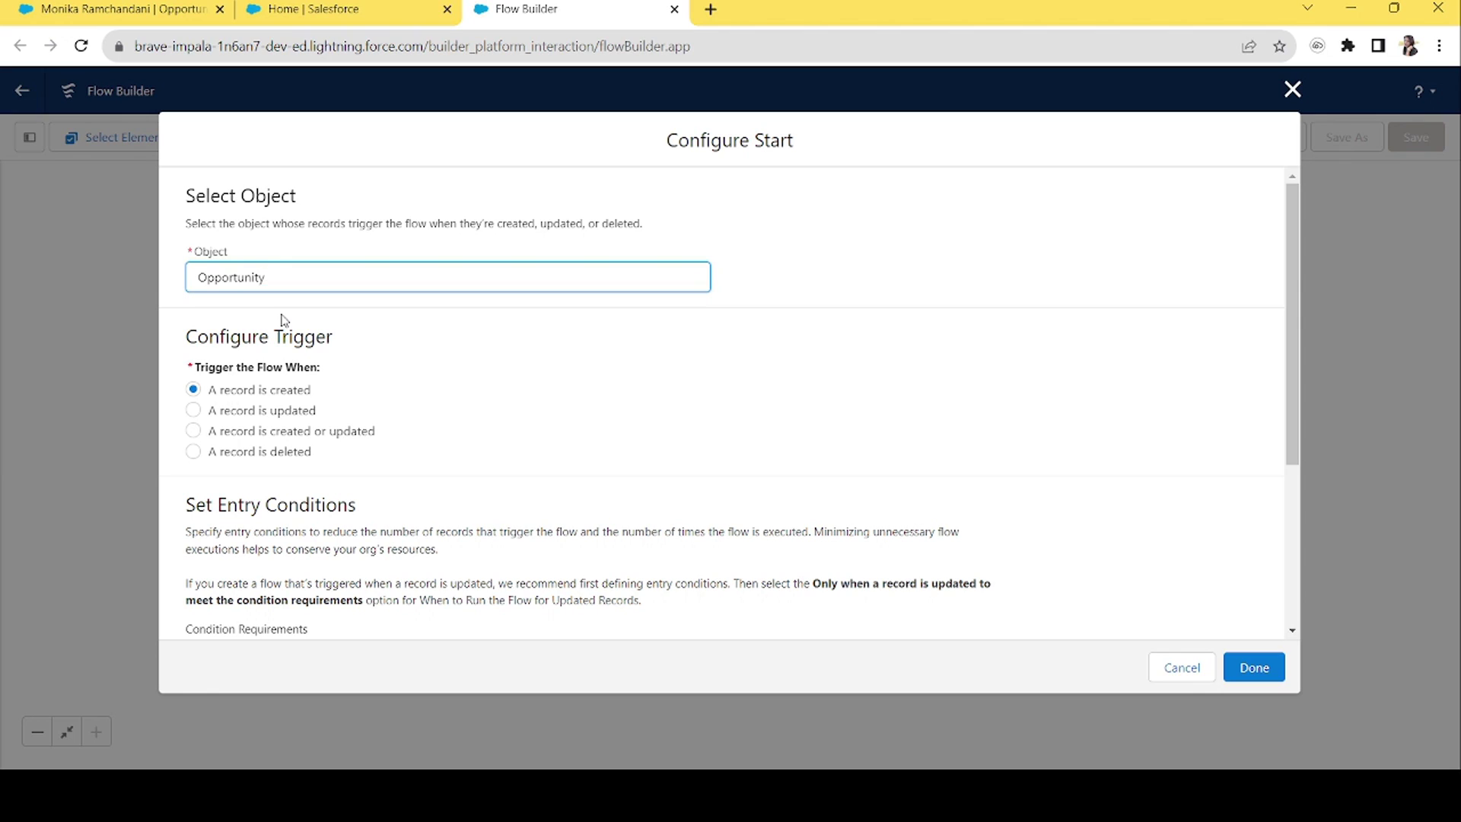
click(194, 413)
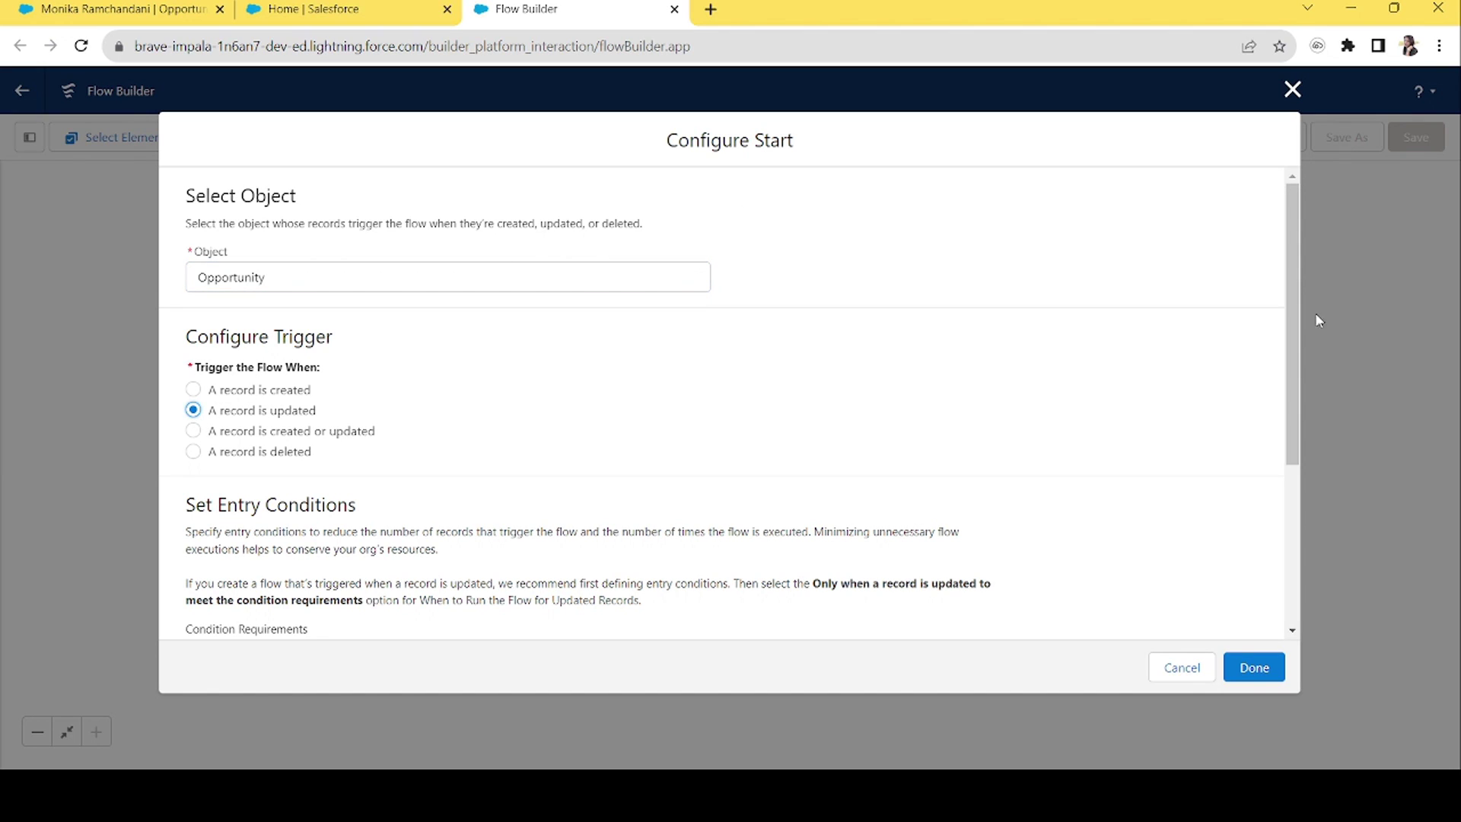
Compare the two optimization options for the flow and choose Fast Field Updates.
drag(1287, 356, 1301, 584)
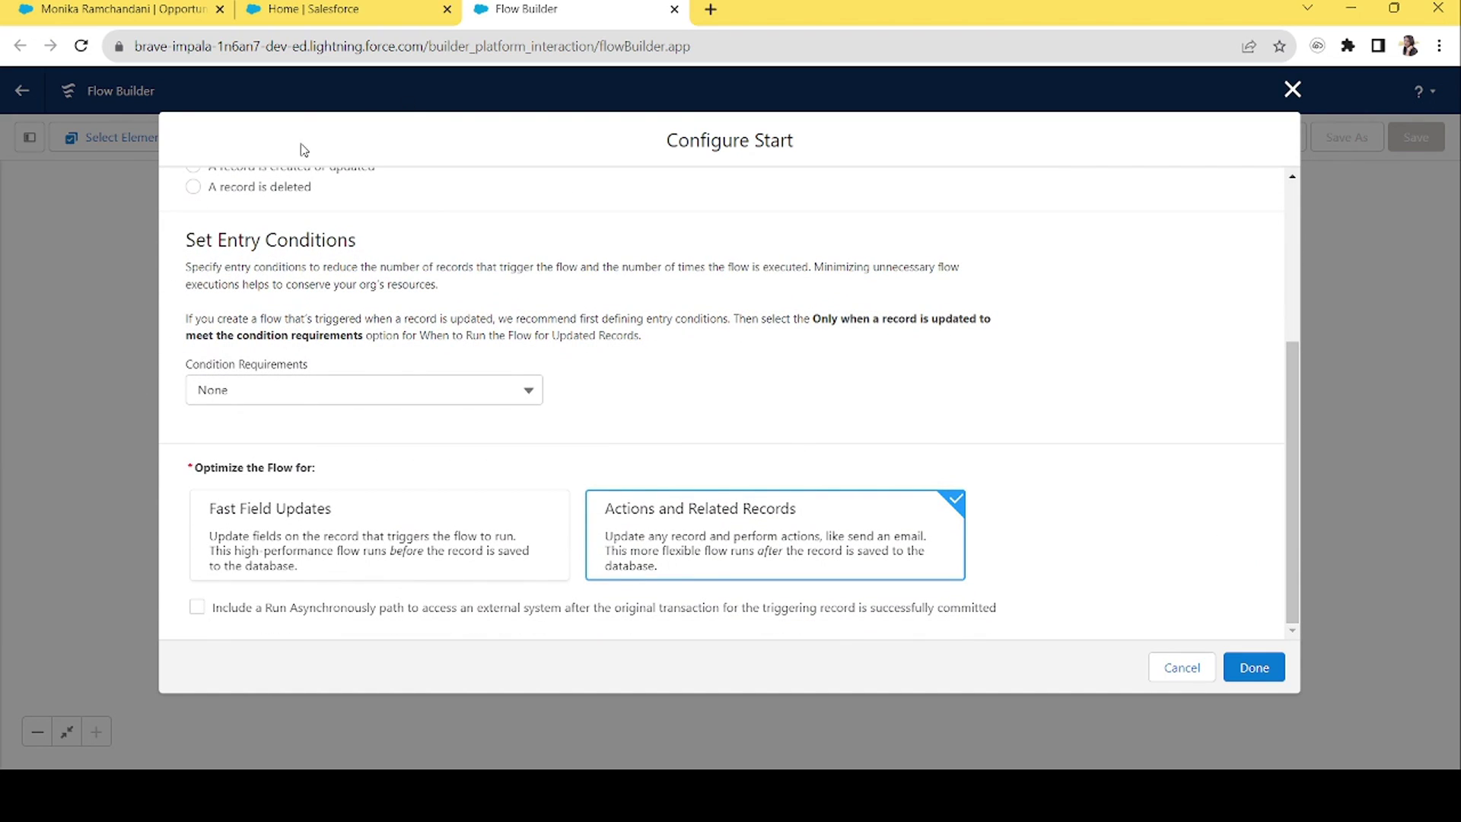
click(290, 547)
click(778, 557)
click(480, 561)
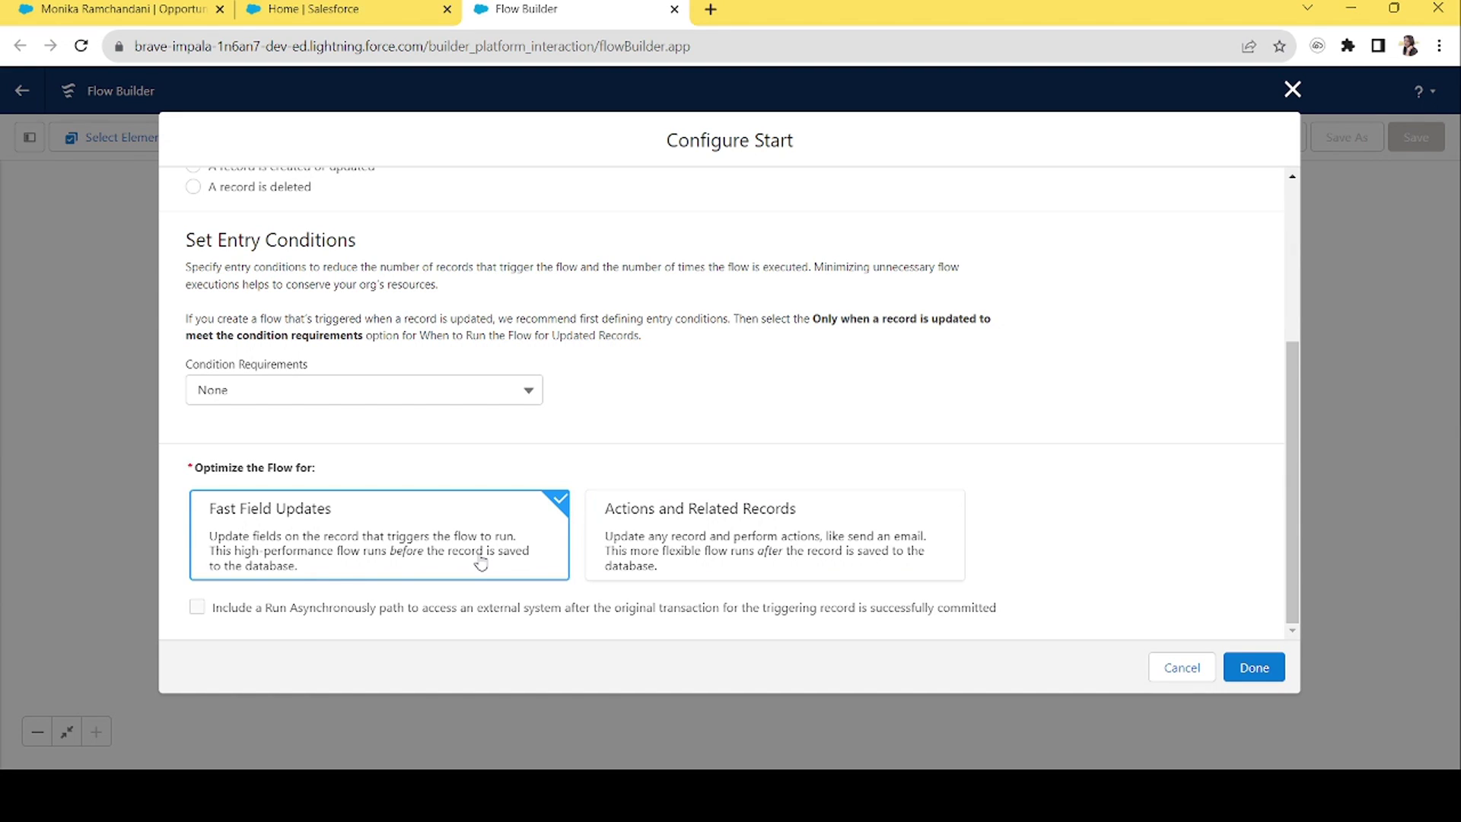
click(718, 550)
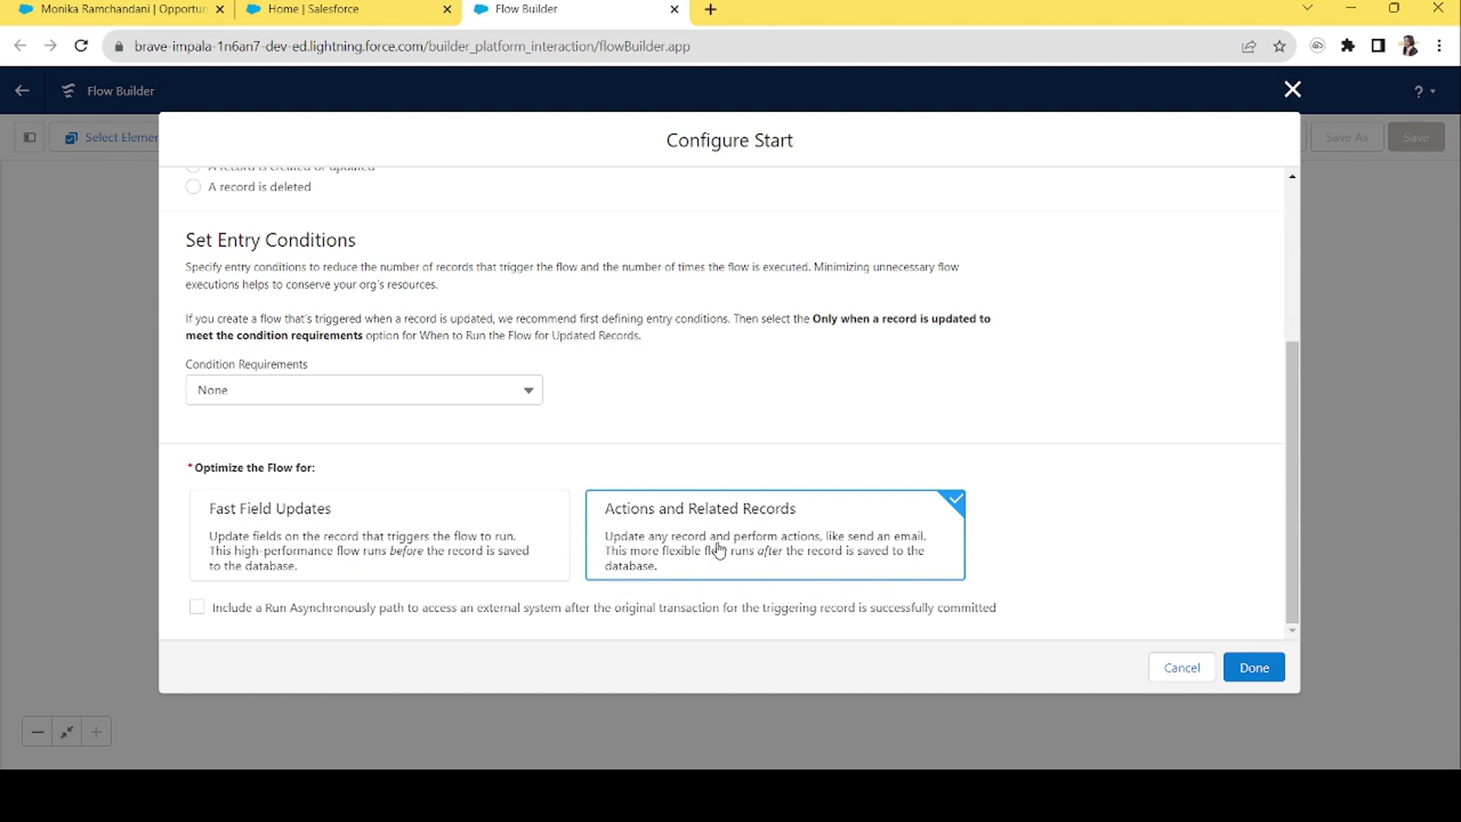
click(473, 542)
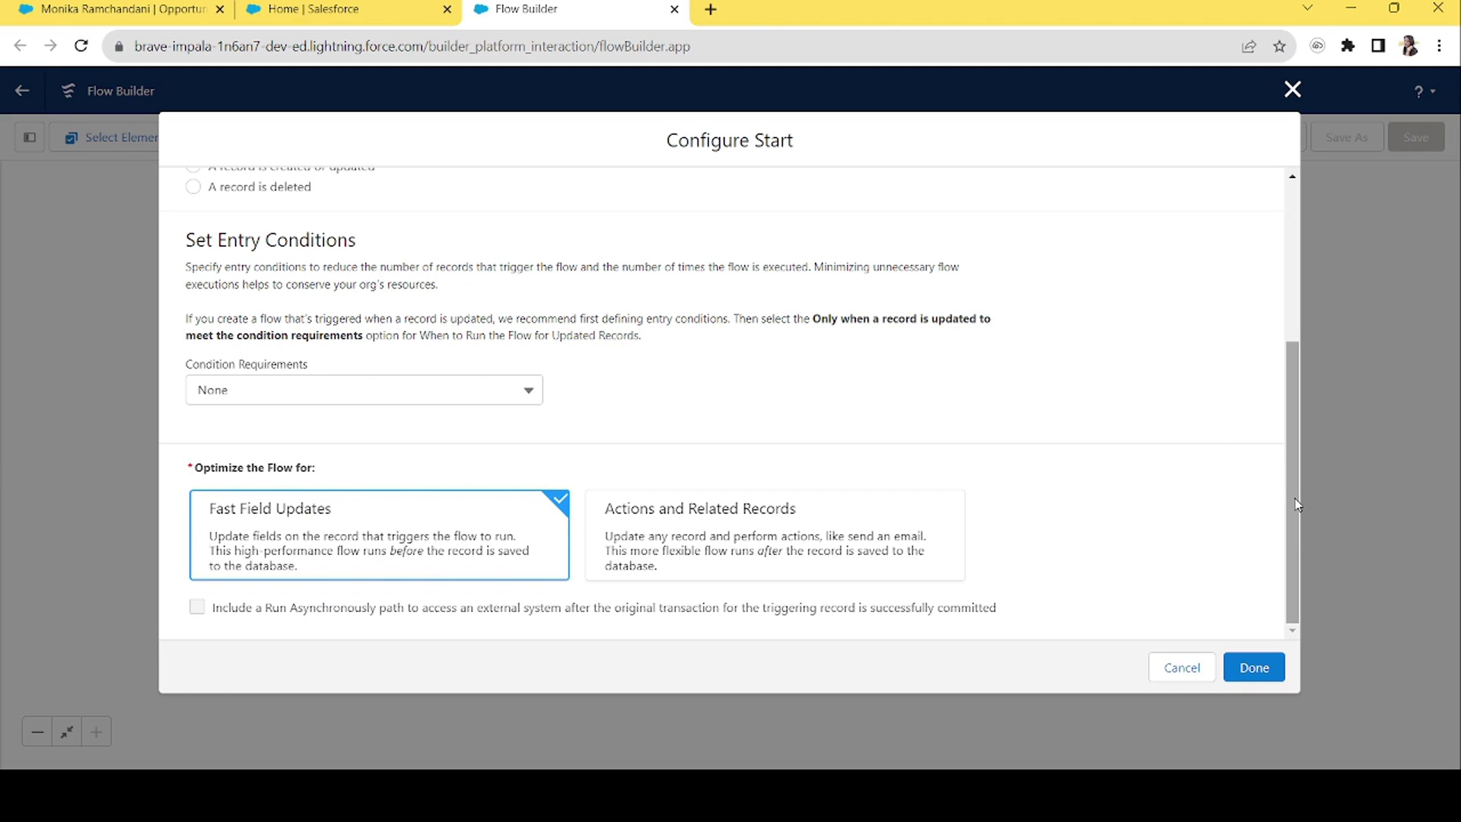
Set the entry condition requirements to All Conditions Are Met (AND) and choose OwnerId as the condition's field.
drag(1292, 502, 1288, 322)
scroll(384, 450, down, 4)
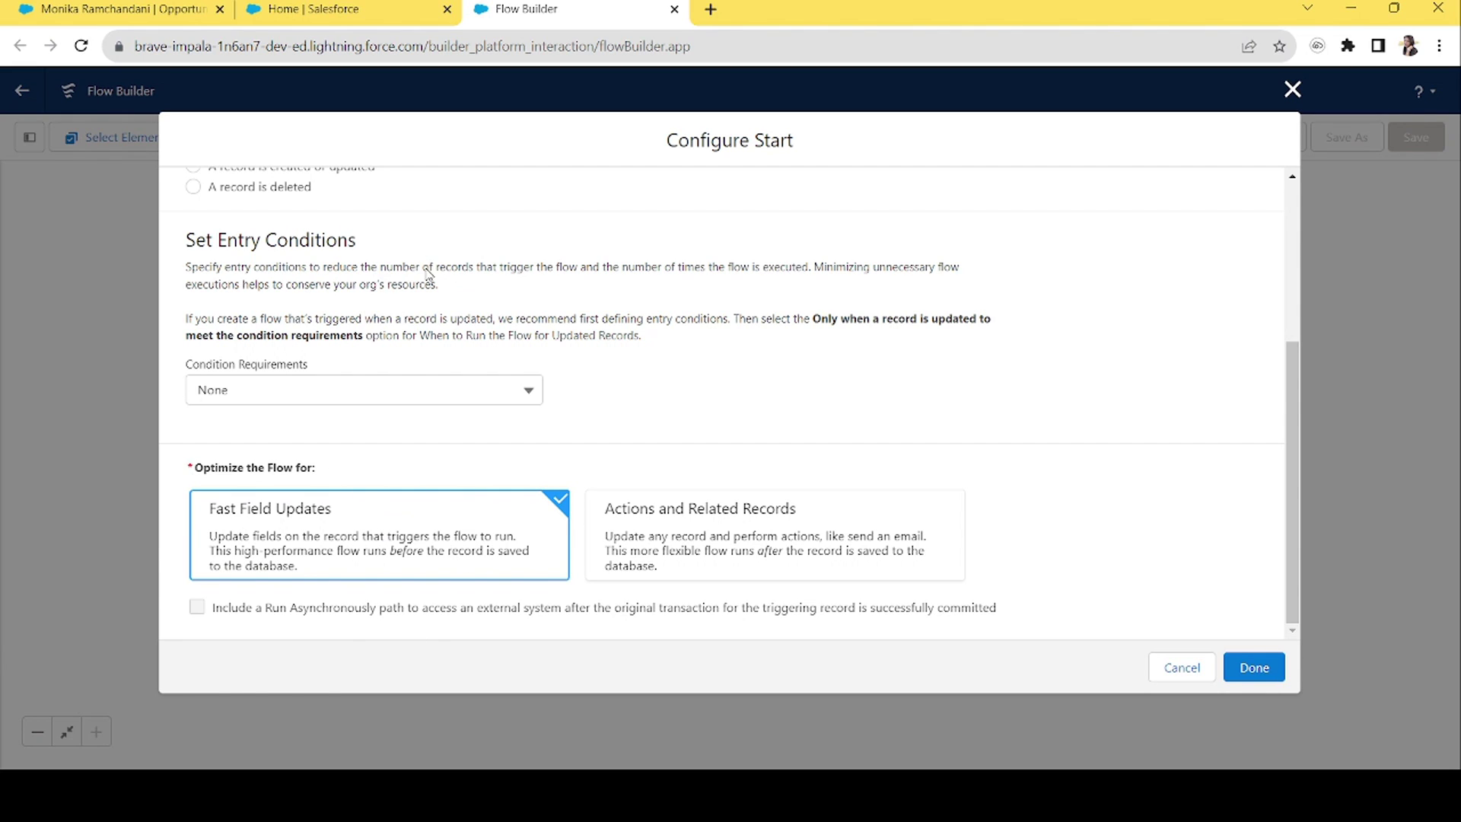
click(387, 393)
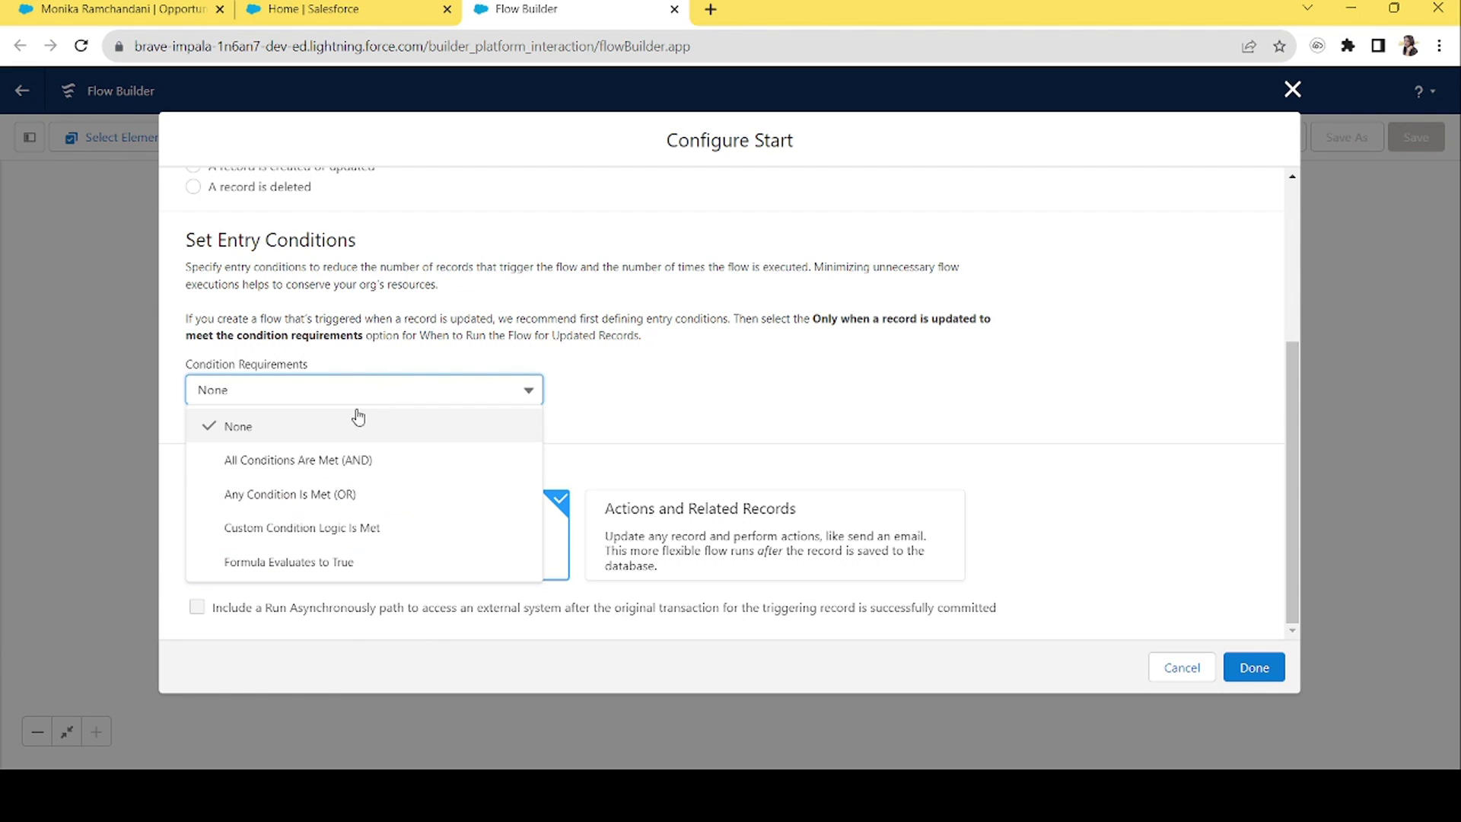
click(318, 459)
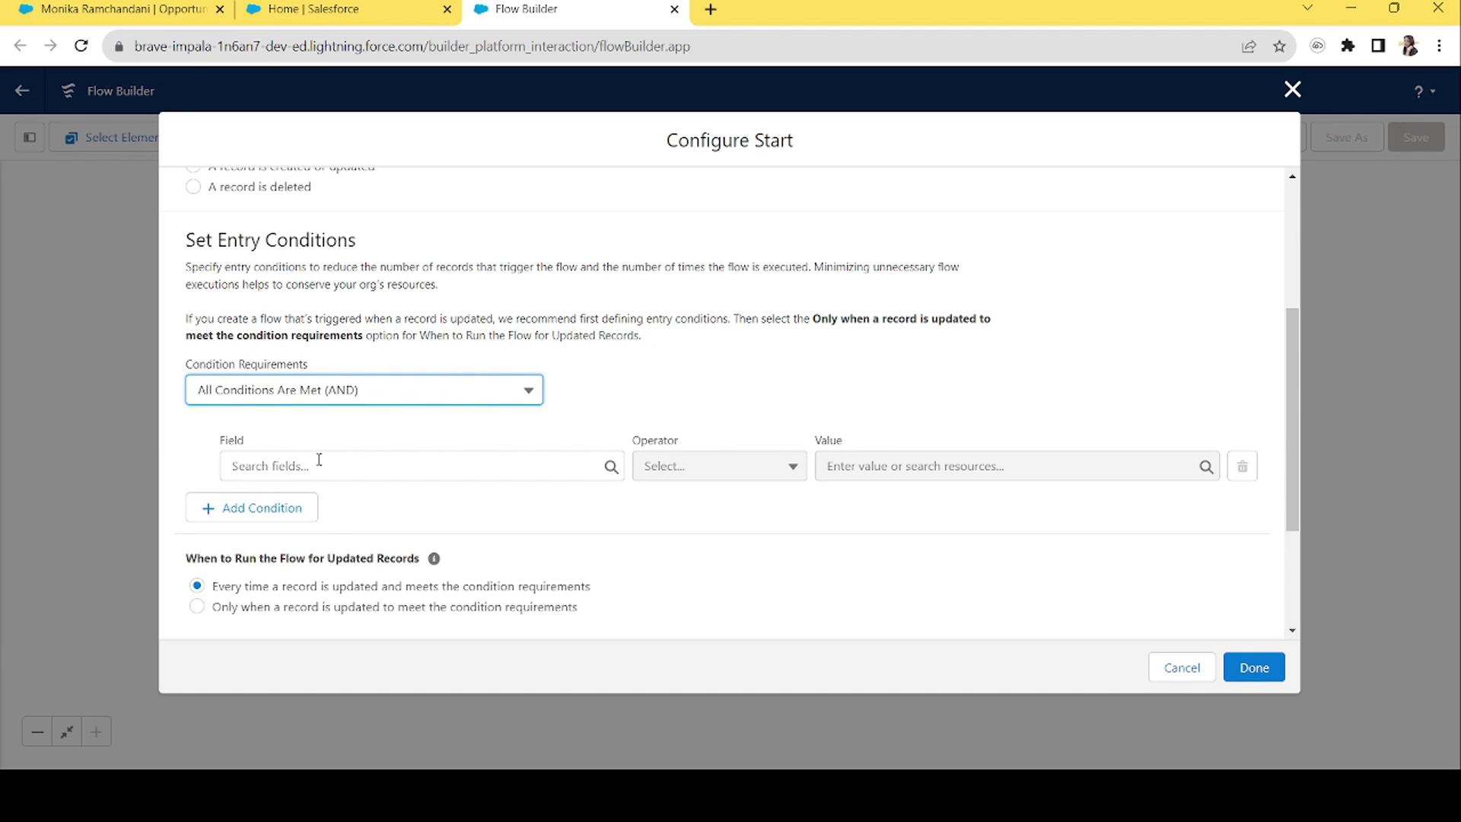
click(340, 467)
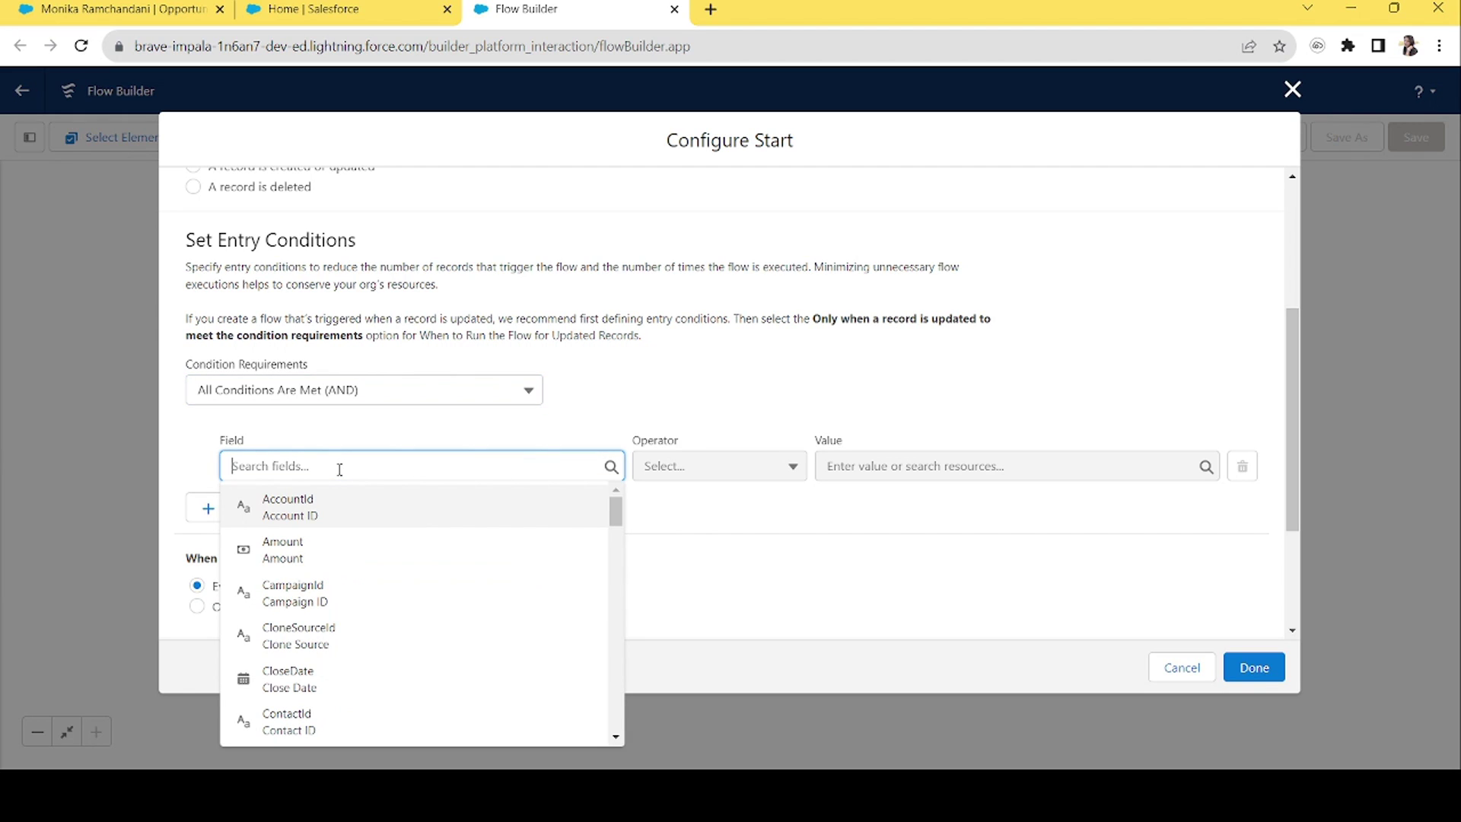
text(own)
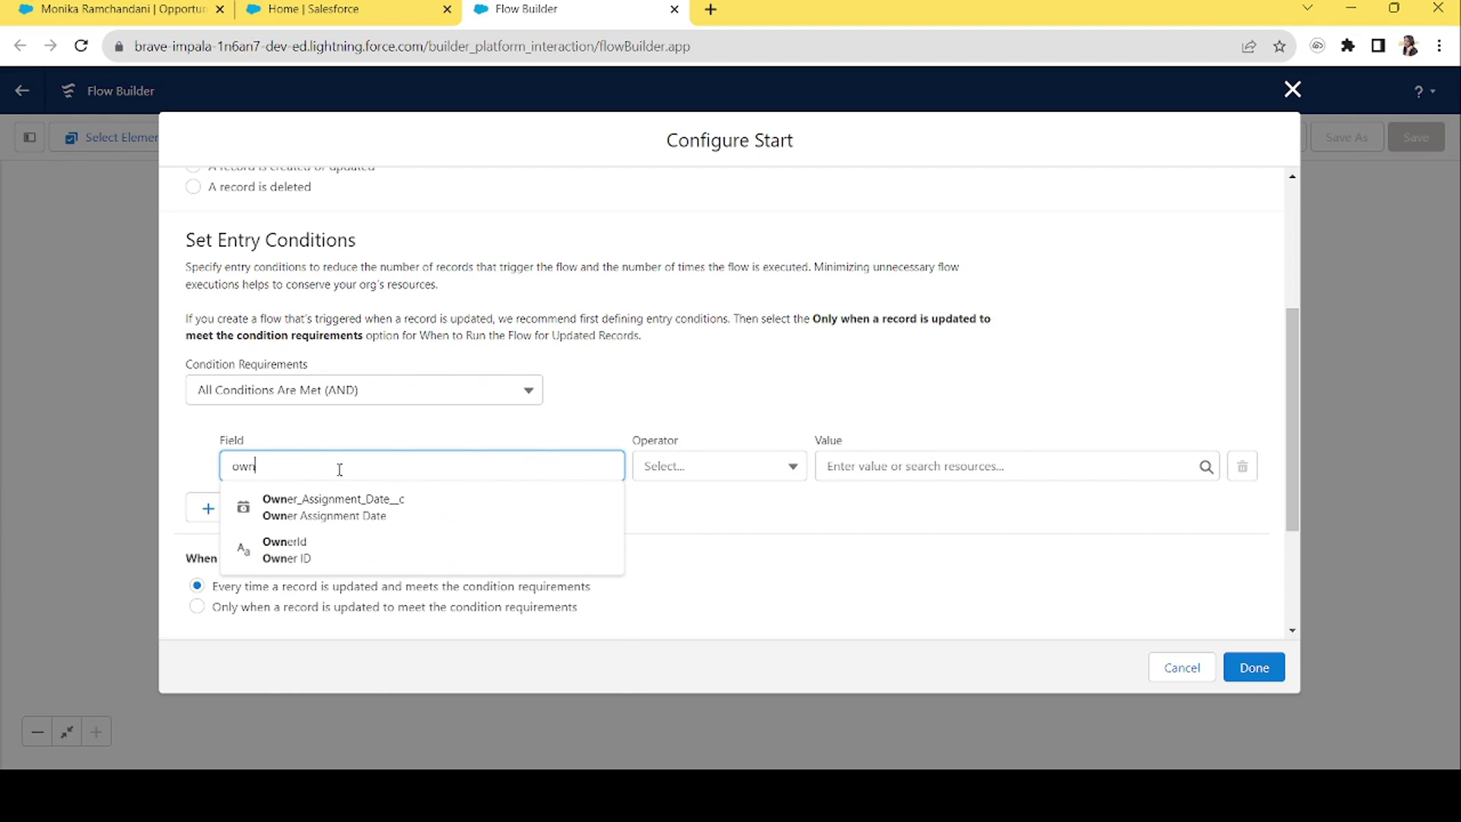
click(325, 566)
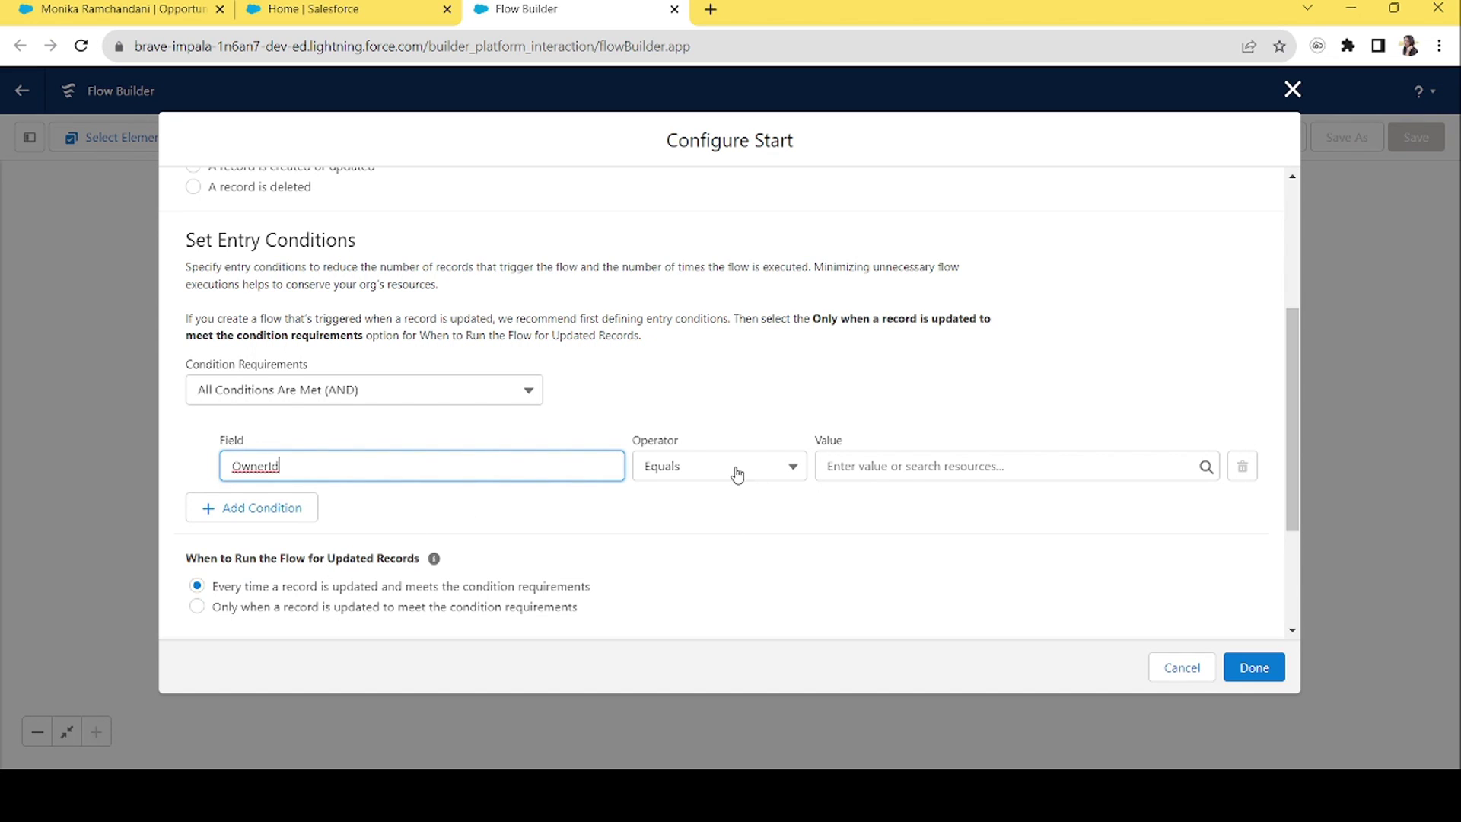
Complete the OwnerId condition with the Is Changed operator and the True global constant, and finish the start configuration.
click(694, 472)
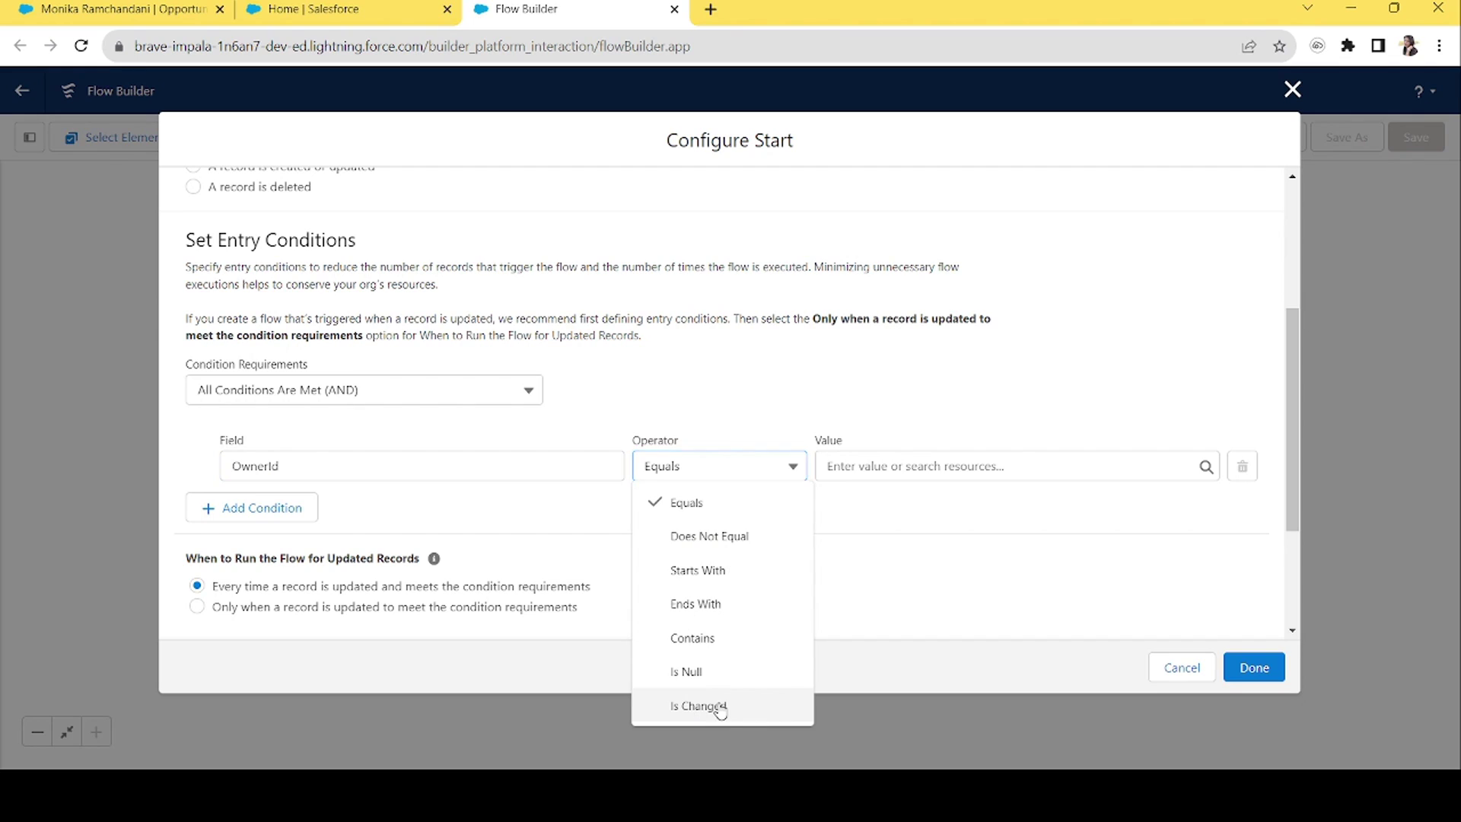
click(696, 706)
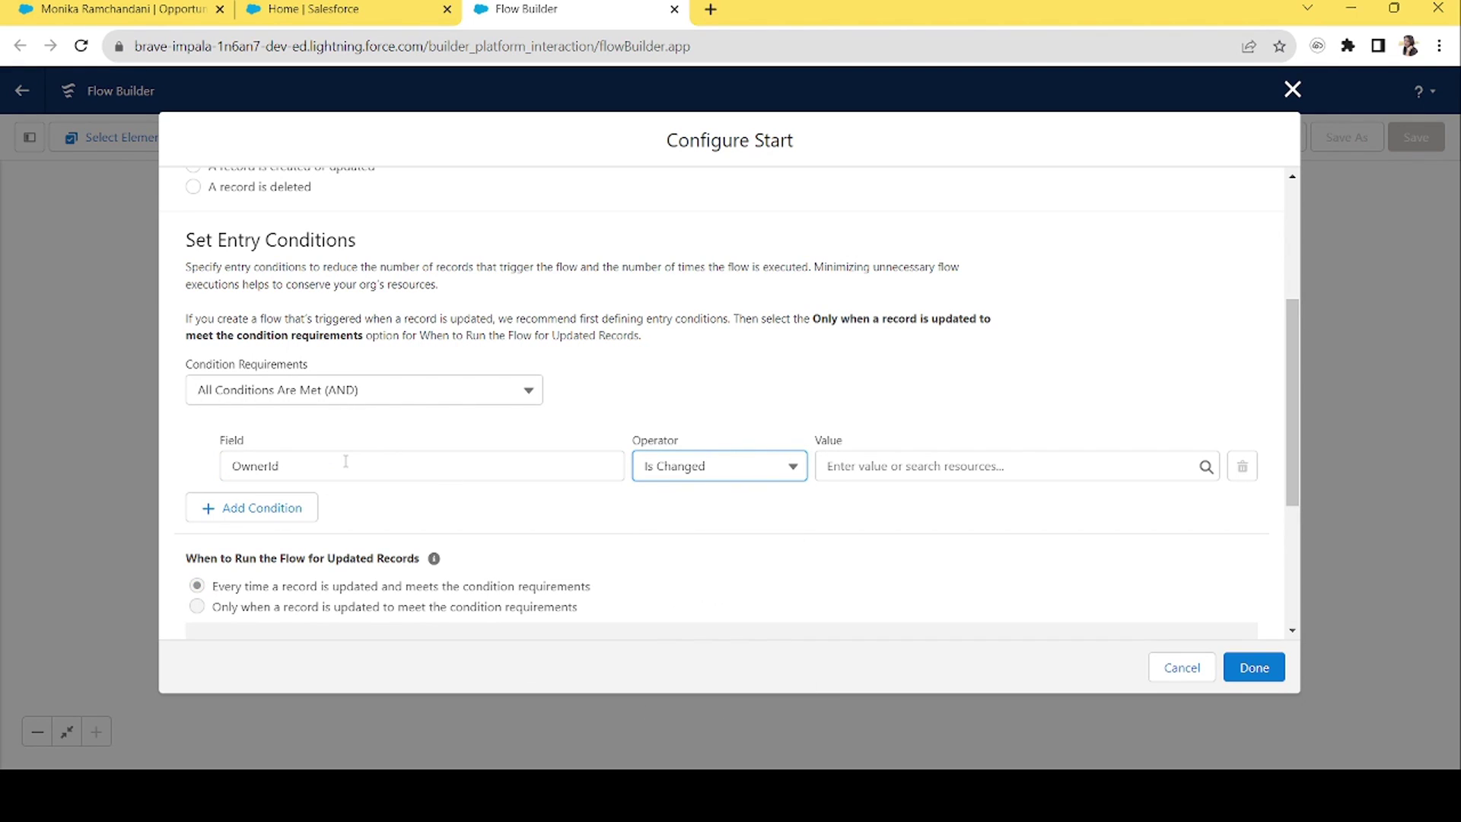
click(888, 467)
text(true)
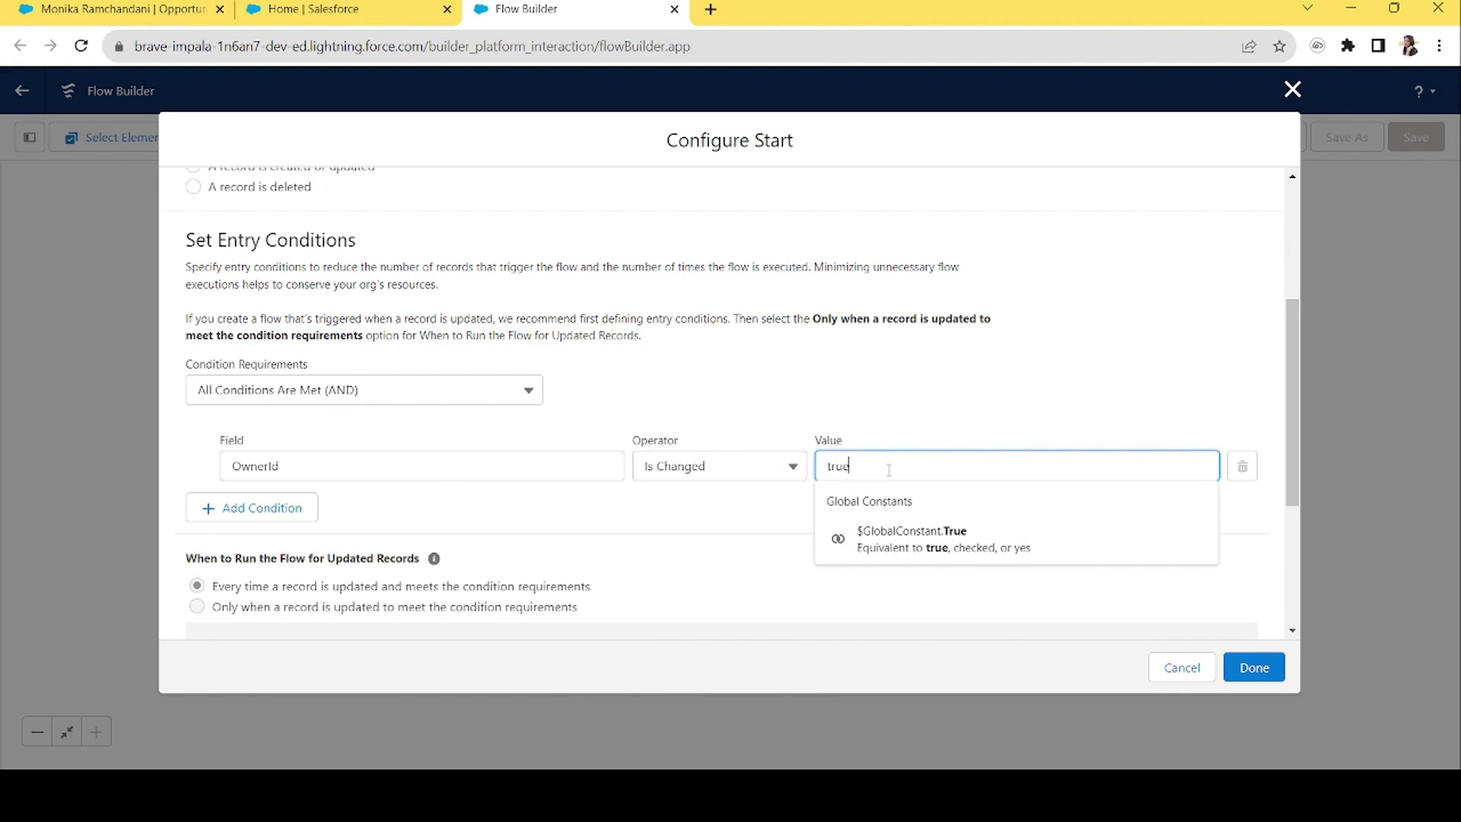
click(906, 536)
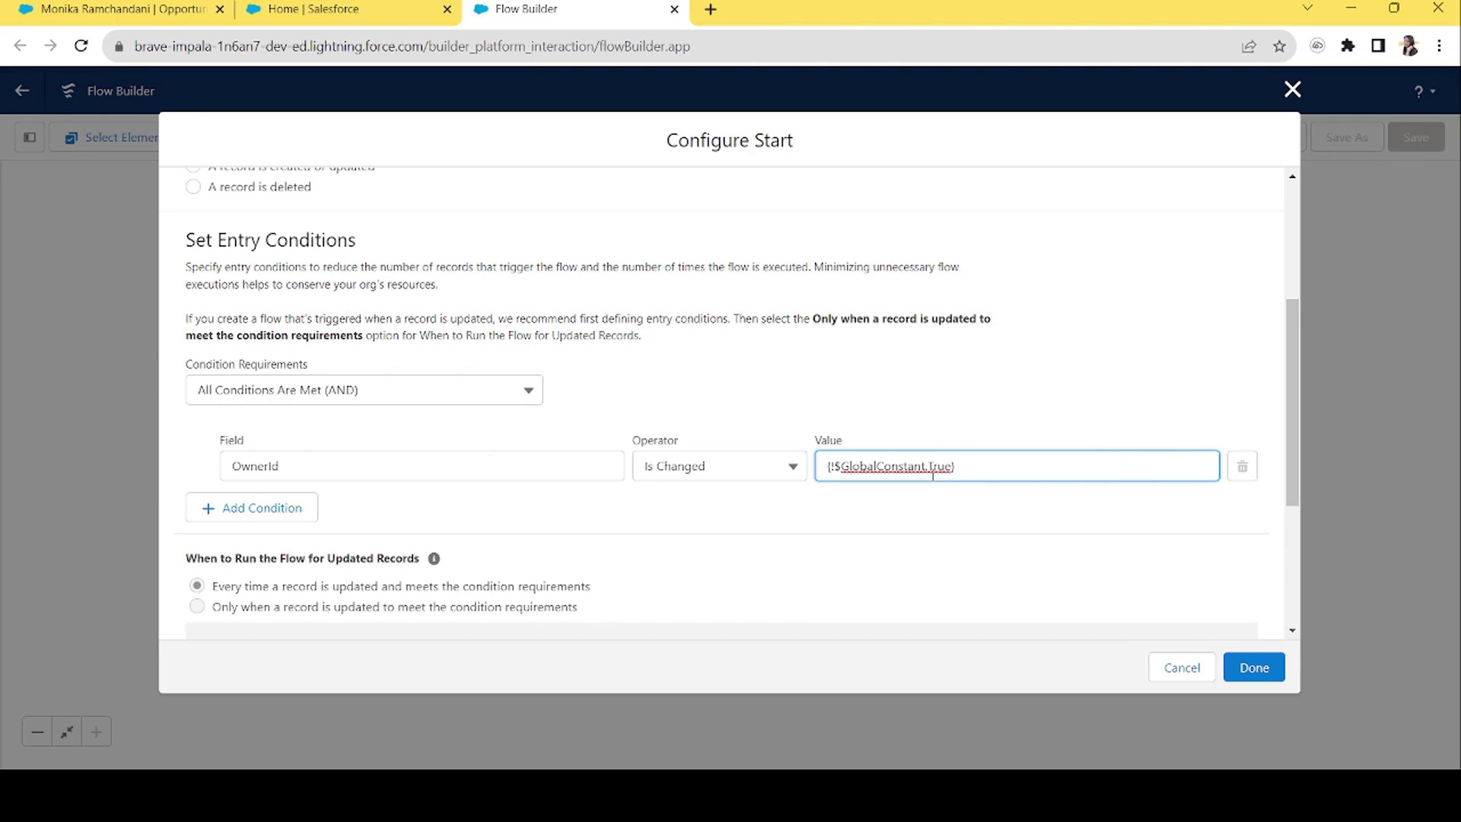
drag(1293, 439, 1292, 556)
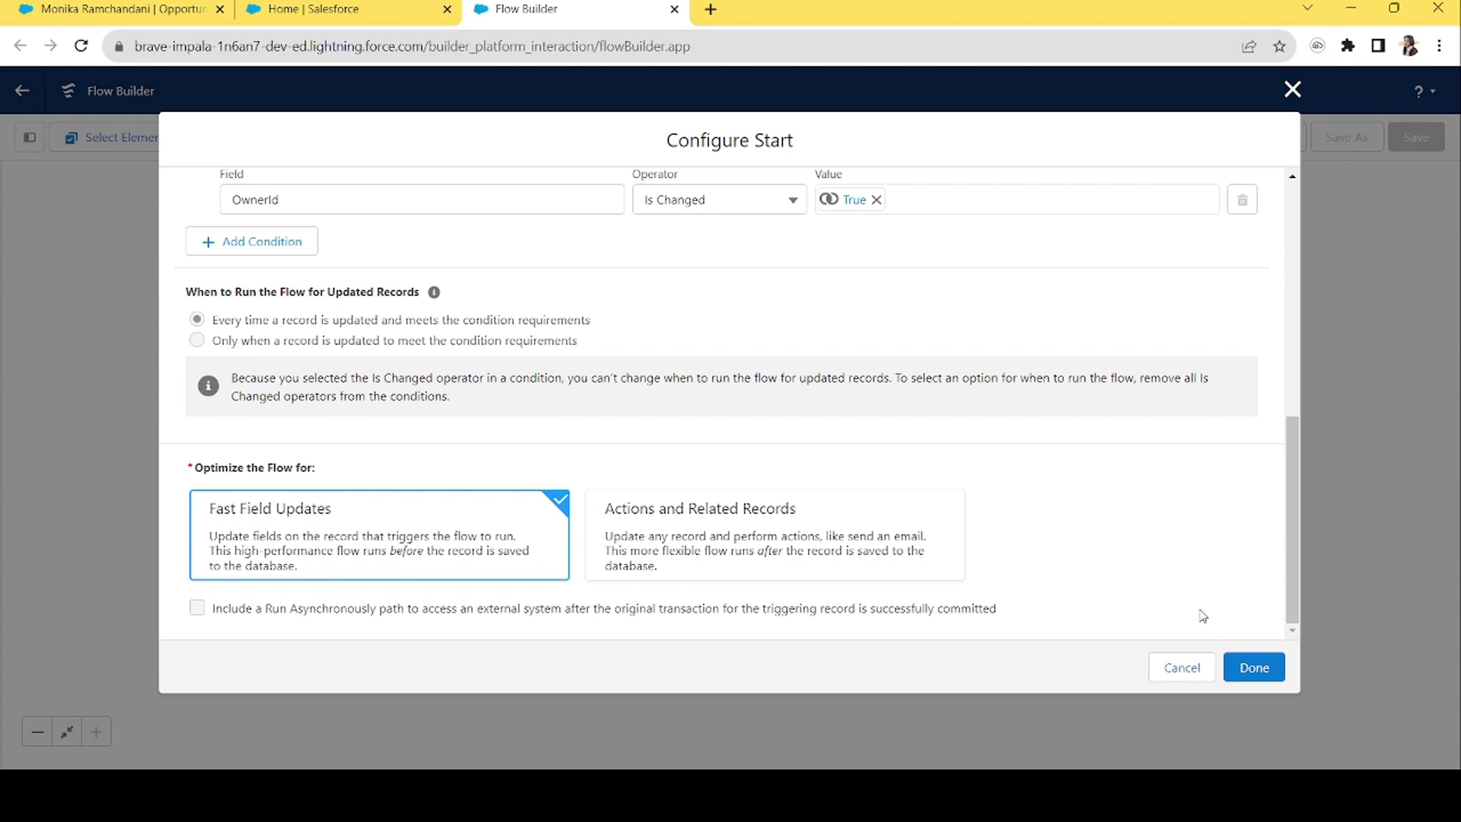
click(1253, 667)
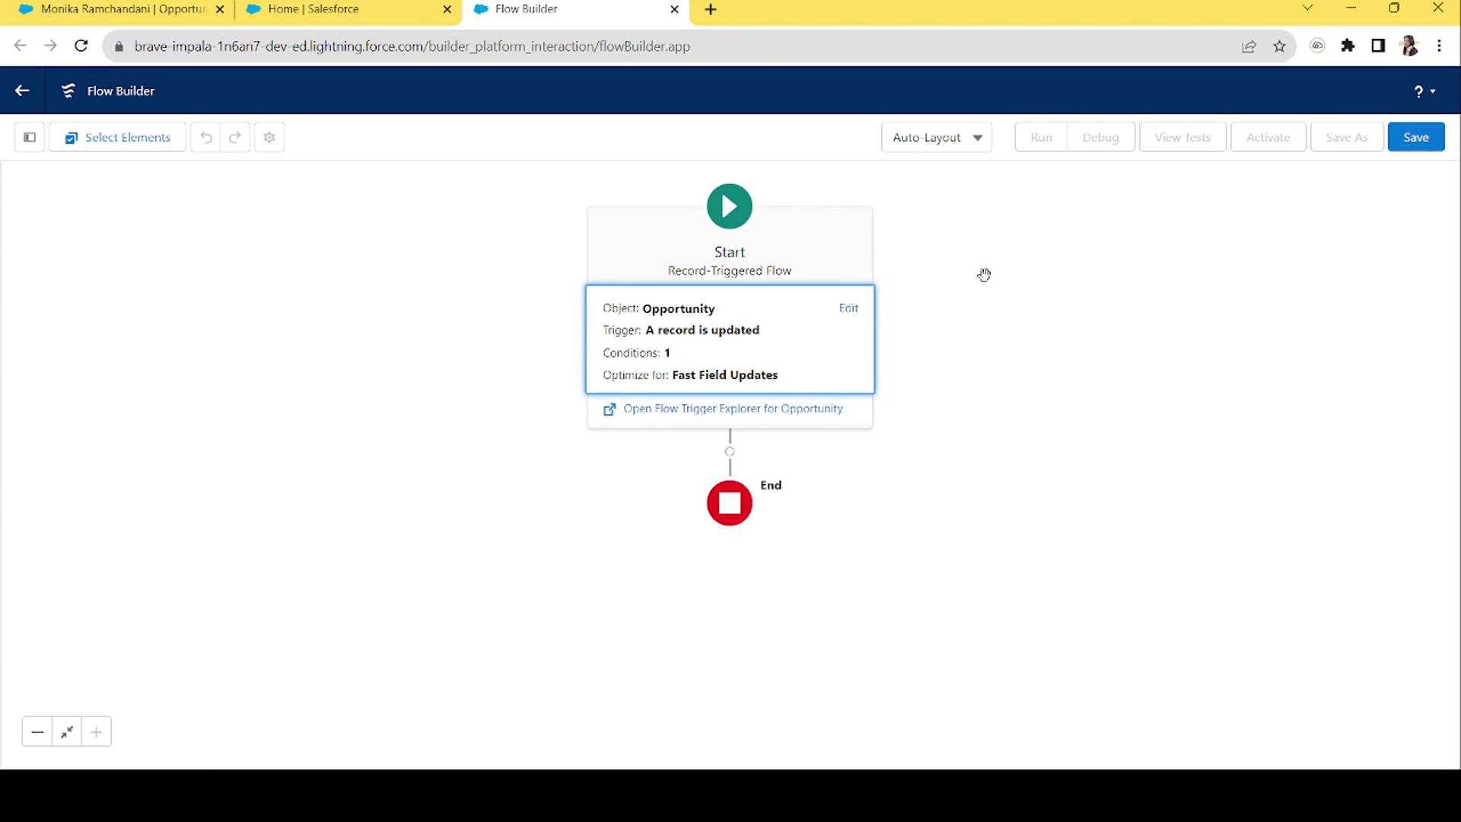
Add an Assignment element after the start, labelled "Assign value to owner assignment date", with the matching API name.
click(730, 453)
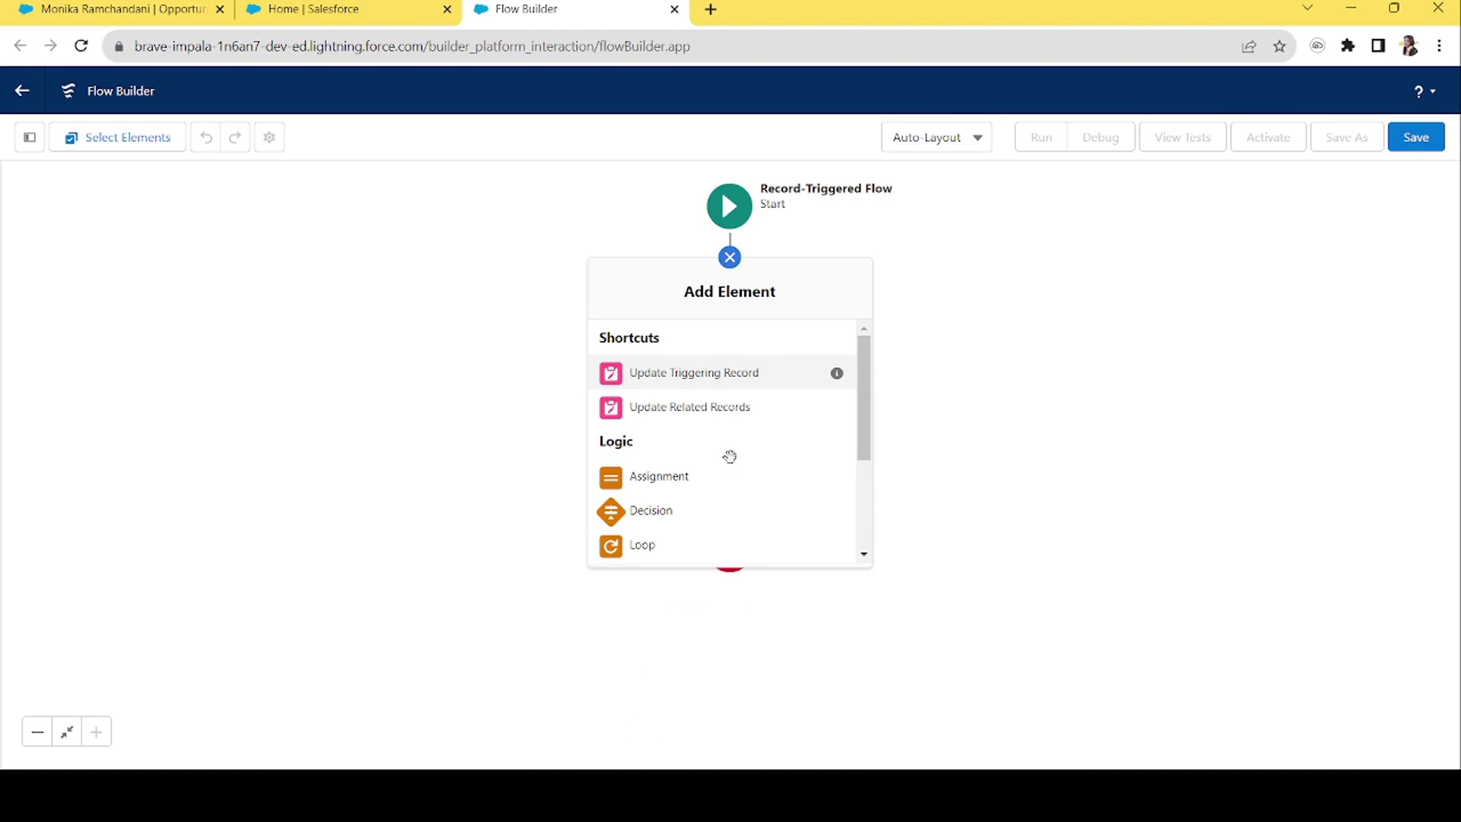
click(674, 488)
text(Assign value)
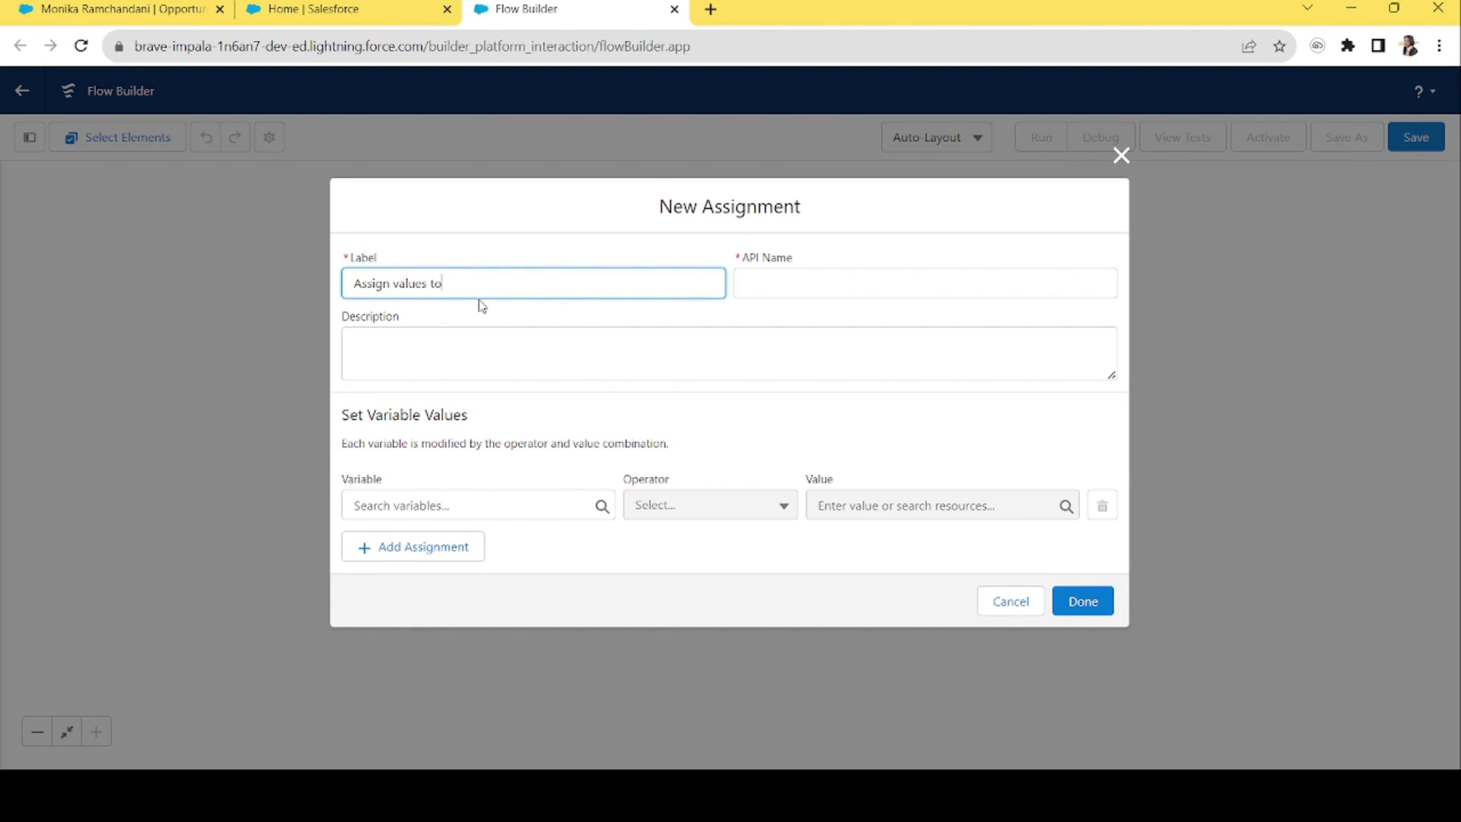
text(s to)
key(BackSpace)
key(BackSpace)
key(BackSpace)
text(to owner A)
text(sassignment date)
key(Tab)
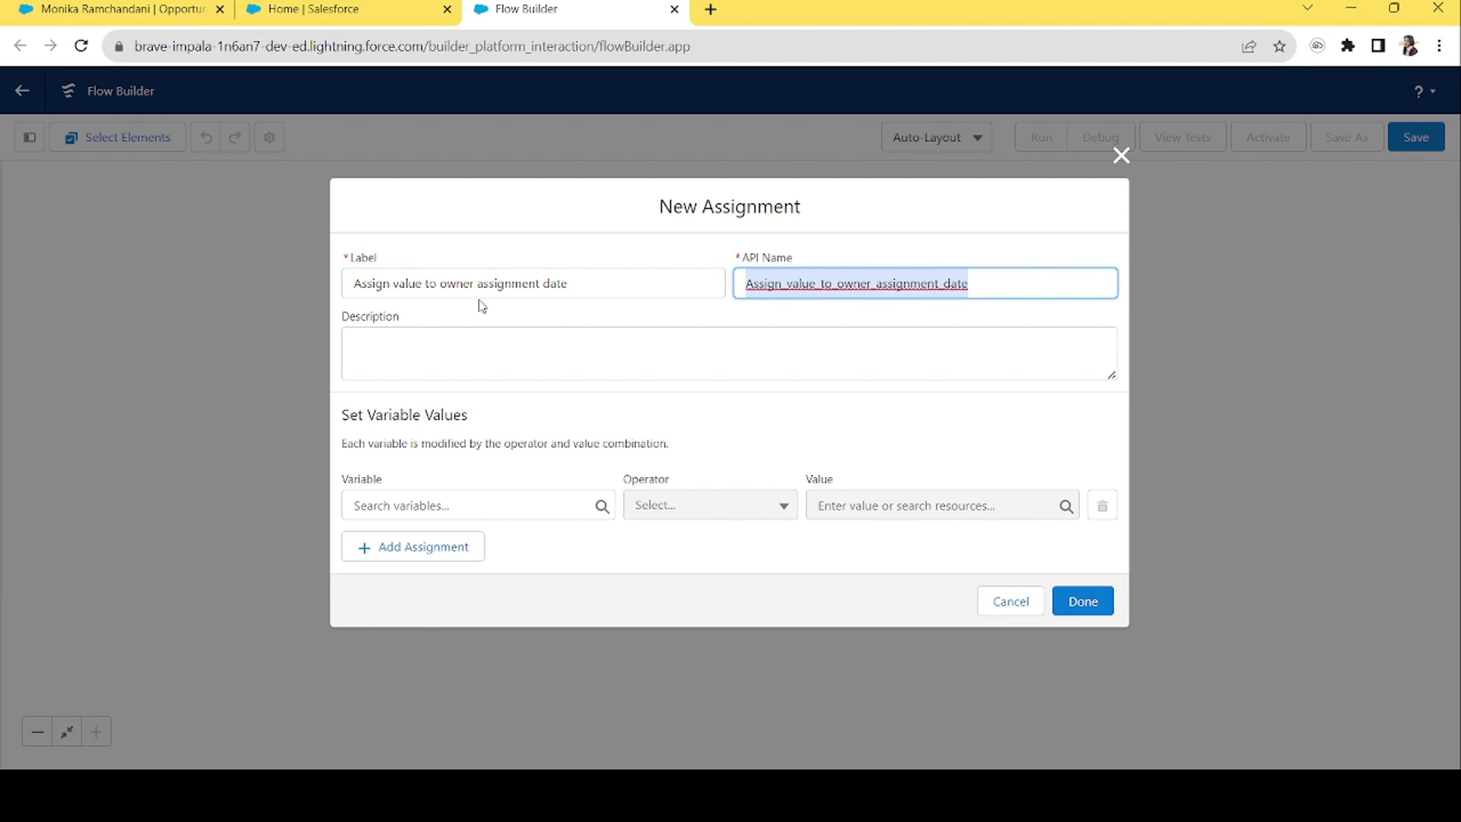
Choose the triggering record's Owner_Assignment_Date__c field as the variable for the assignment.
click(449, 506)
text($Fl)
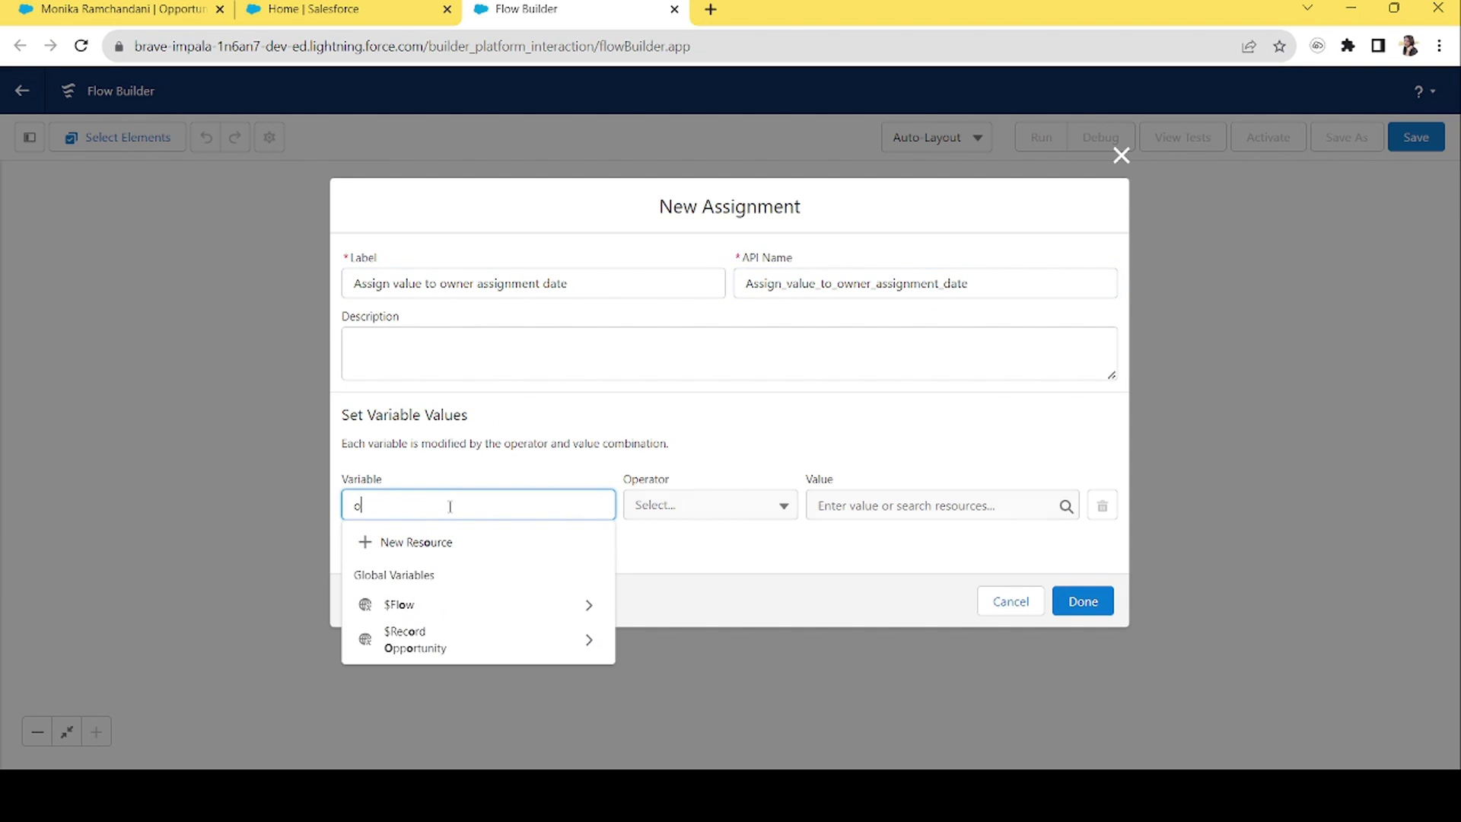
key(BackSpace)
key(BackSpace)
key(BackSpace)
text(re)
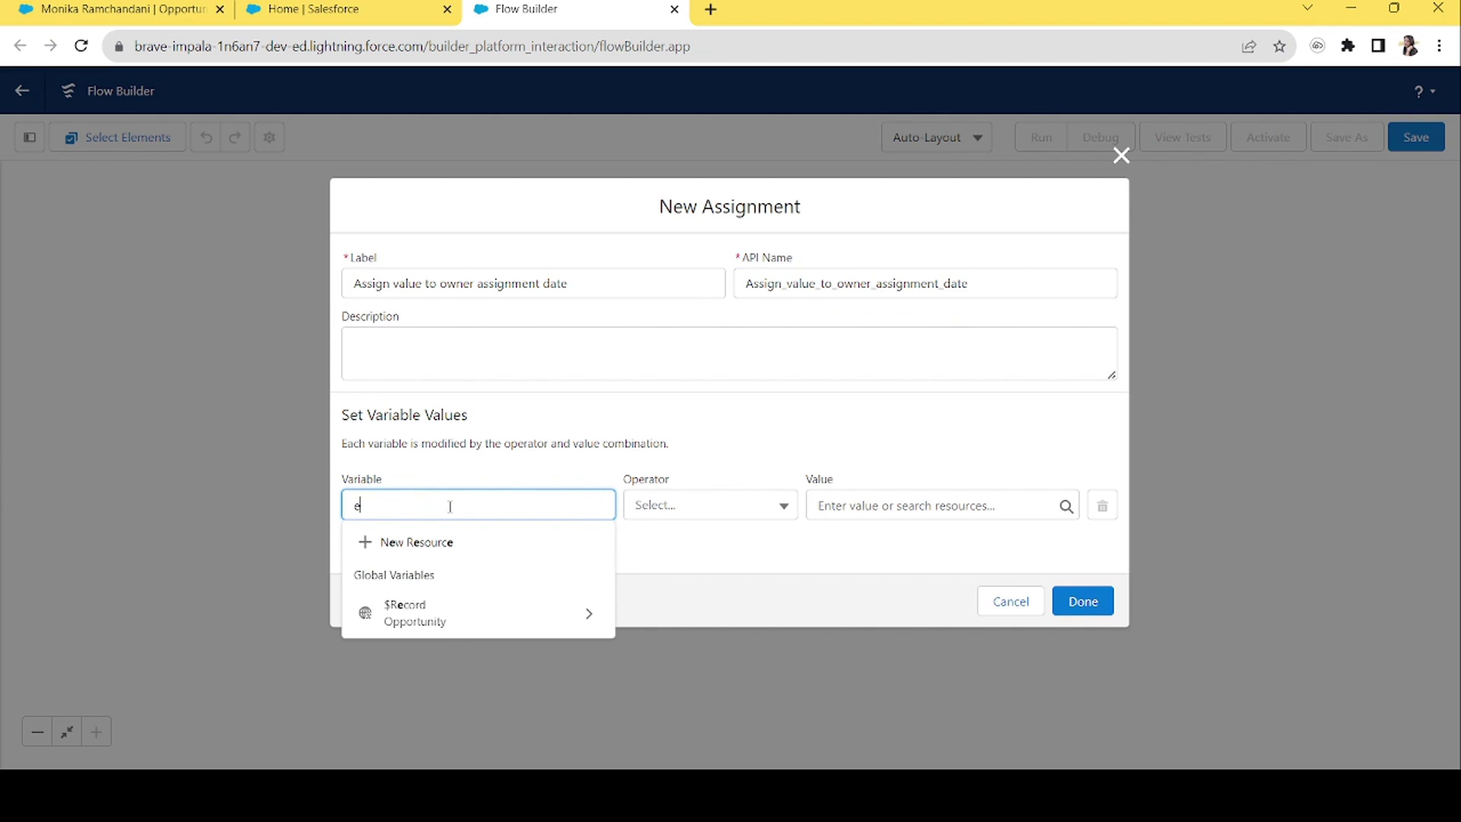
click(435, 612)
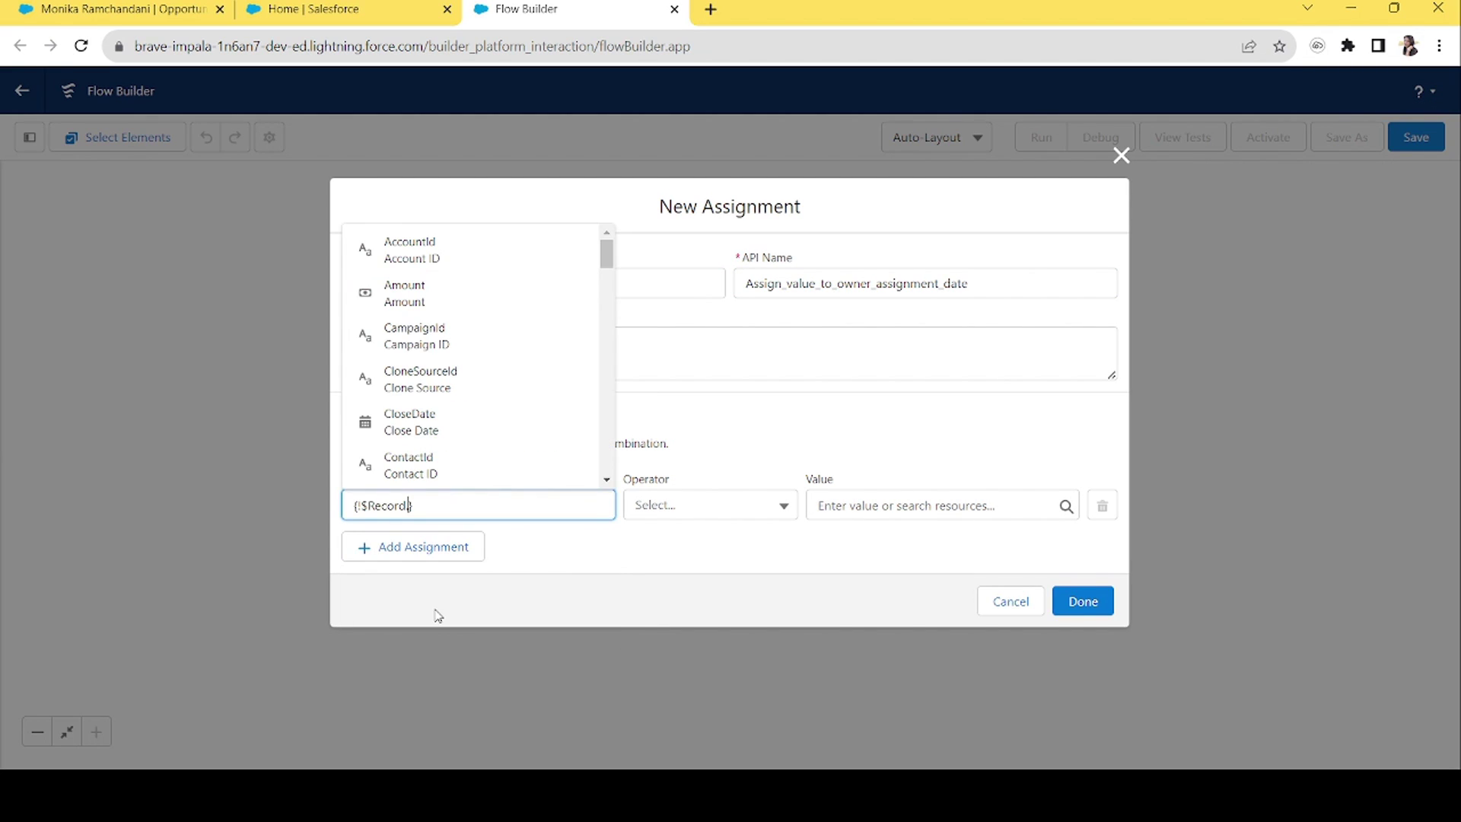
text(owner)
click(564, 425)
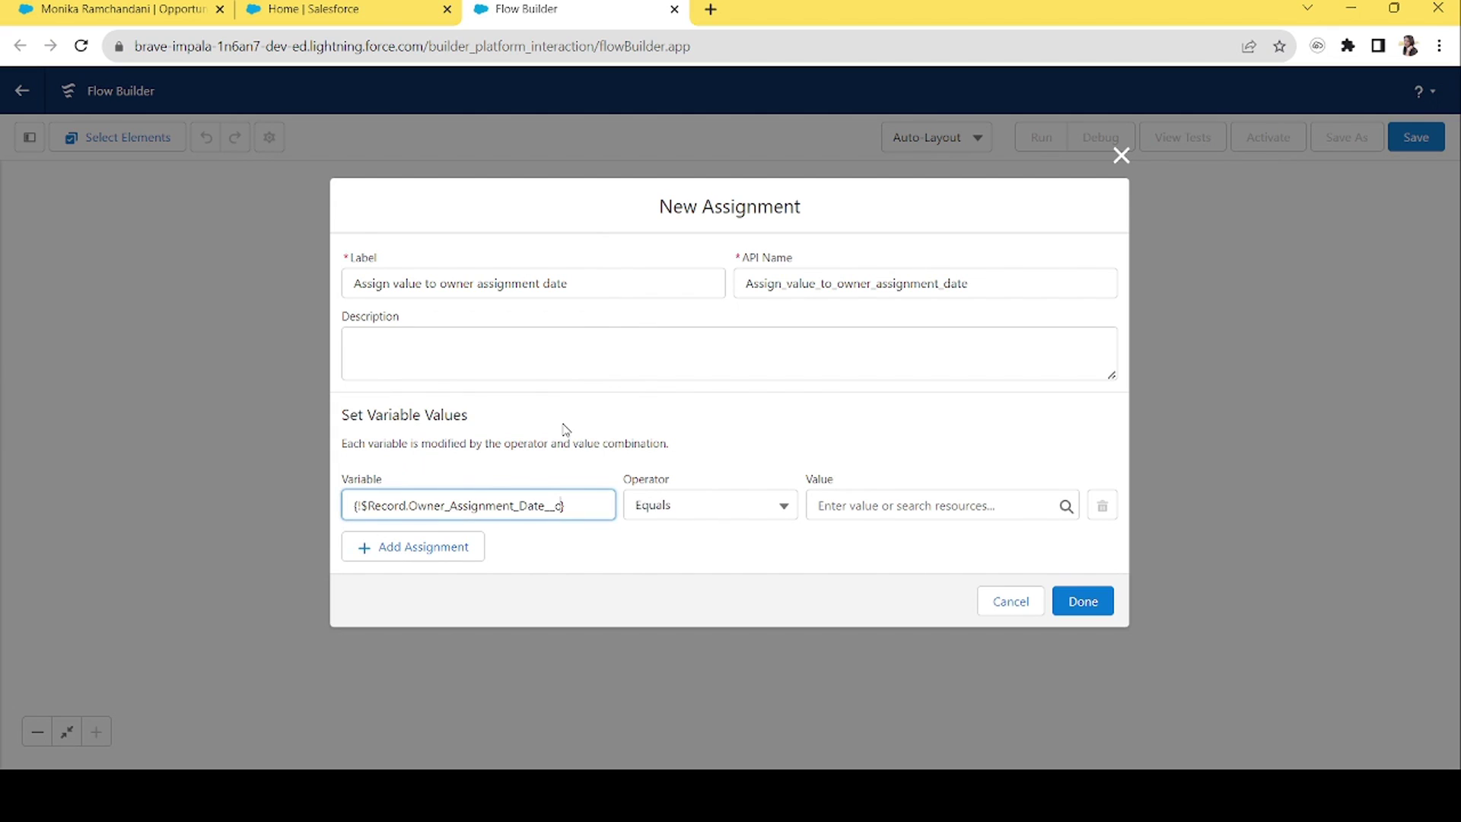
Set the assignment's value to the global {!$Flow.CurrentDateTime} with the Equals operator and finish the Assignment element.
click(974, 505)
text(flow)
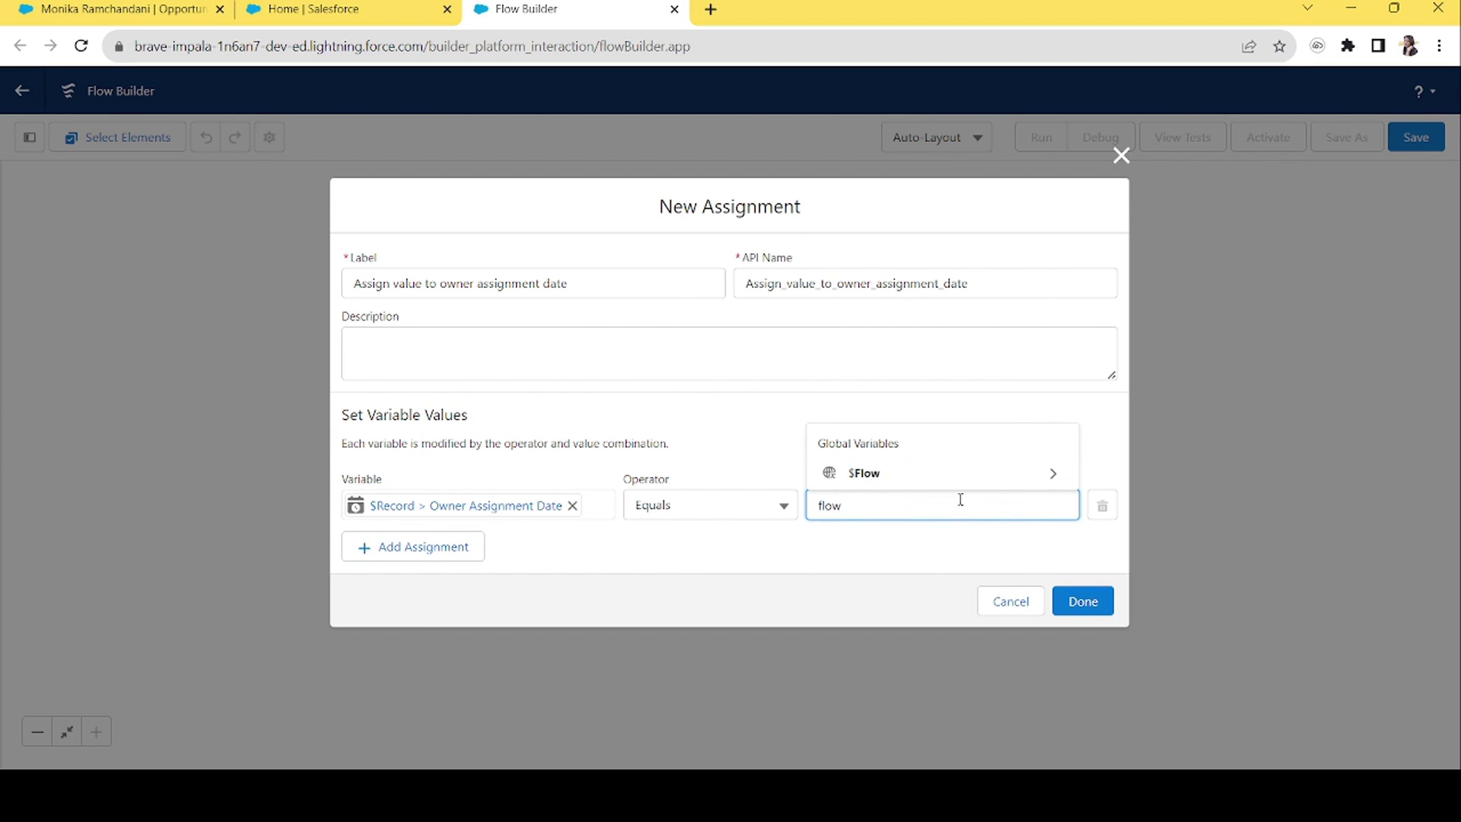
click(922, 476)
click(889, 604)
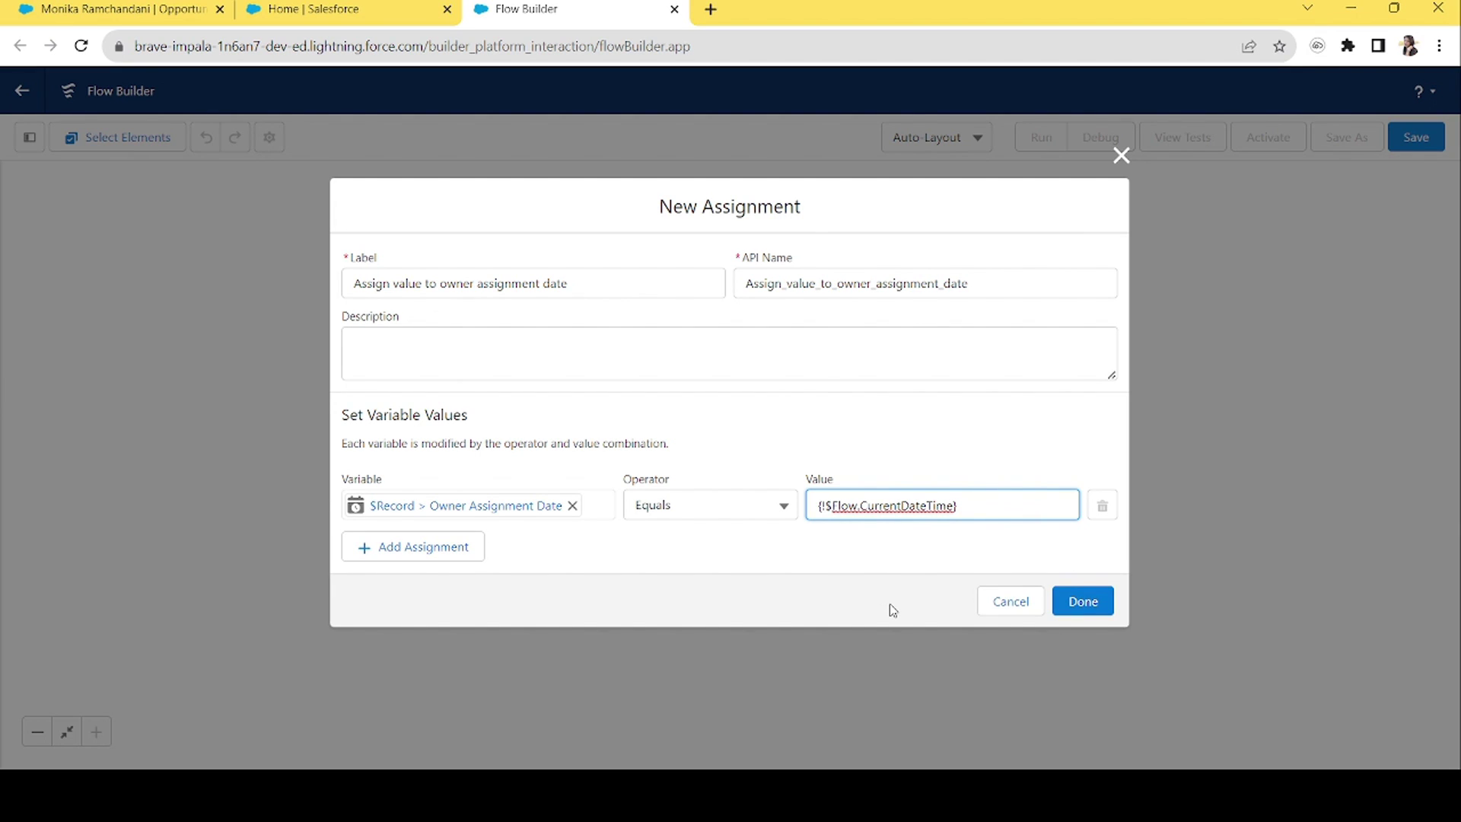
click(1075, 605)
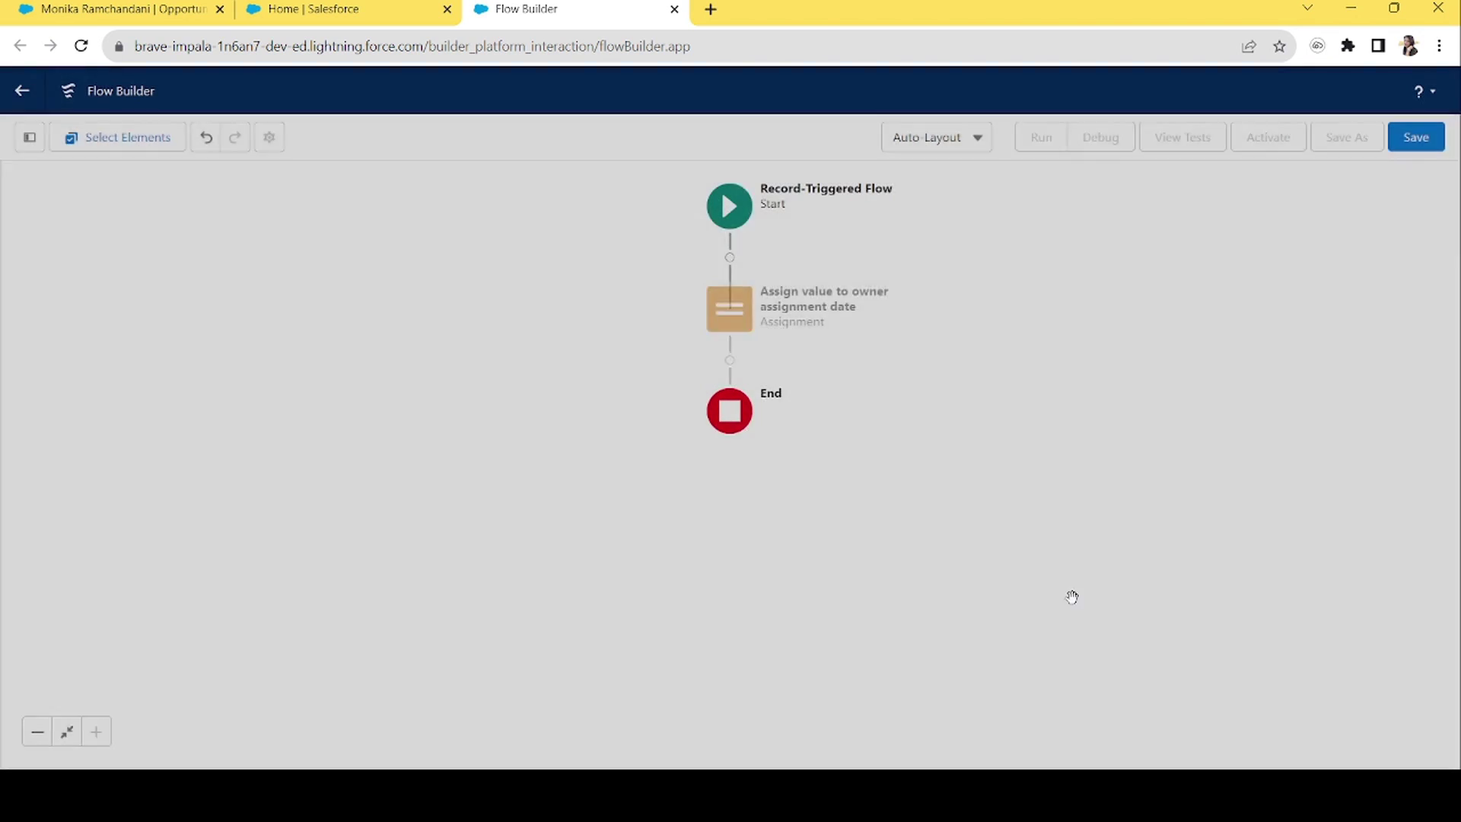
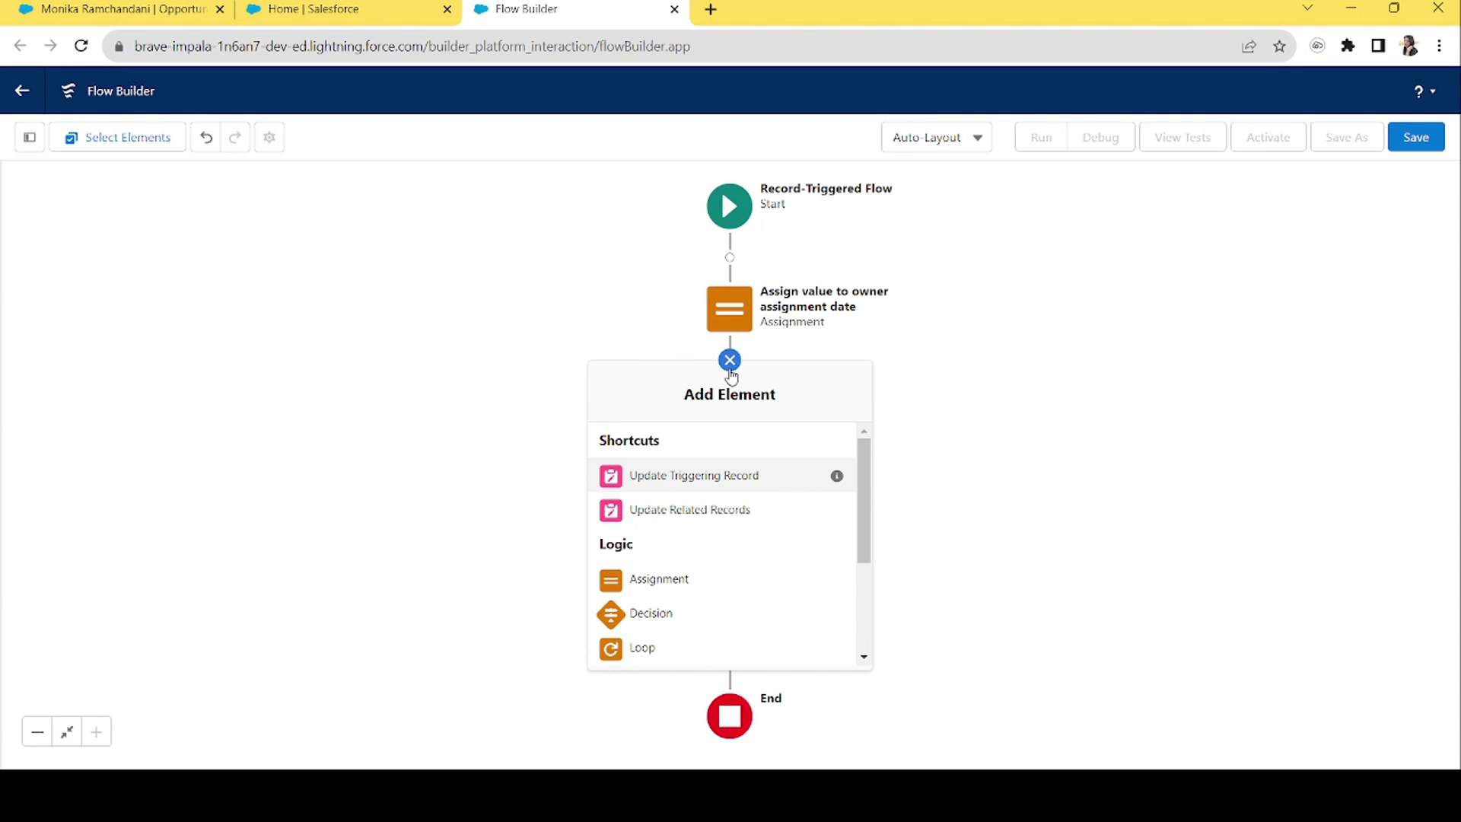
Examine the Update Triggering Record options and the variable, operator and value in the owner assignment date element.
click(695, 480)
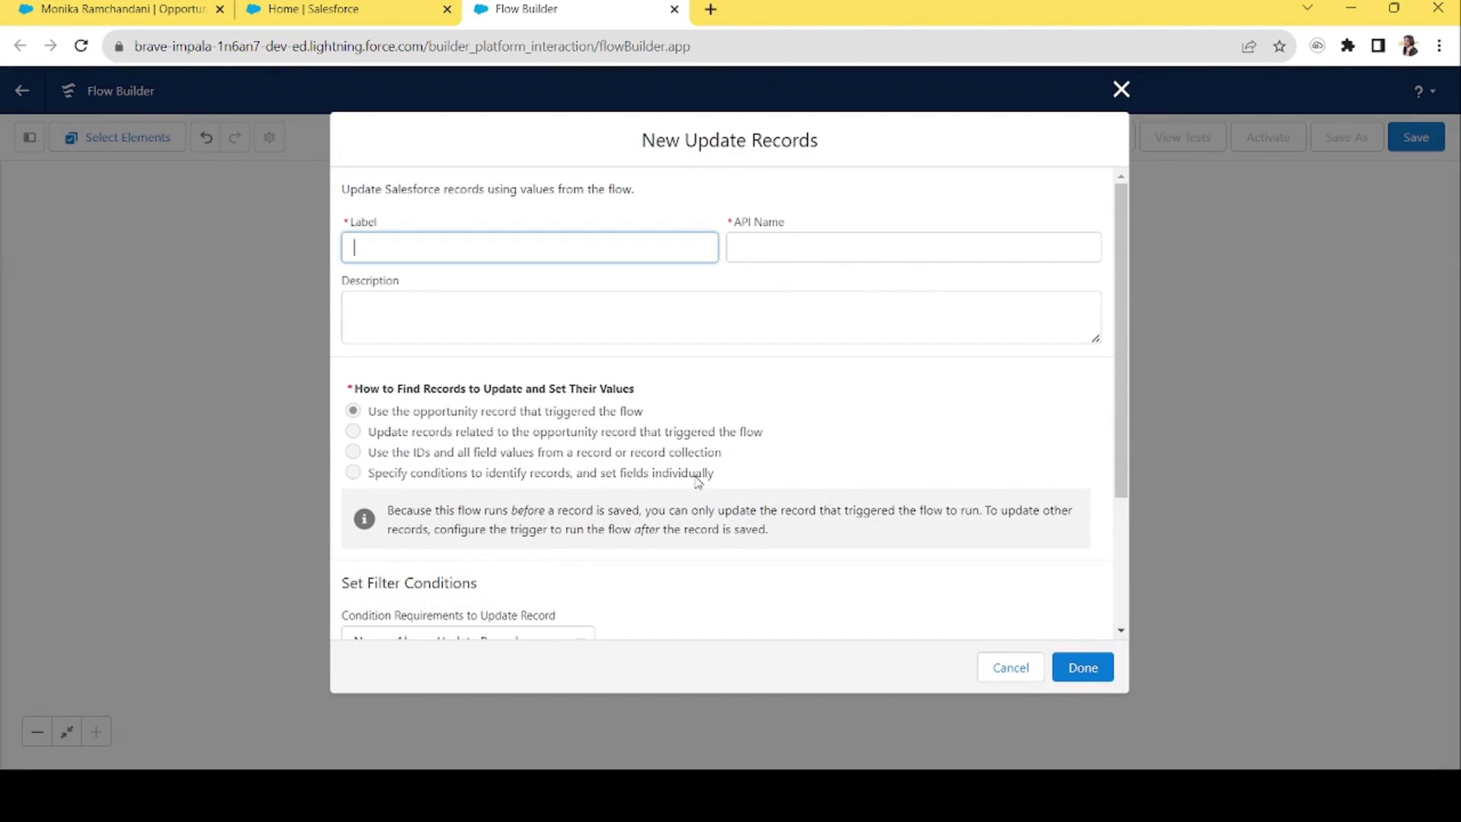
click(1123, 89)
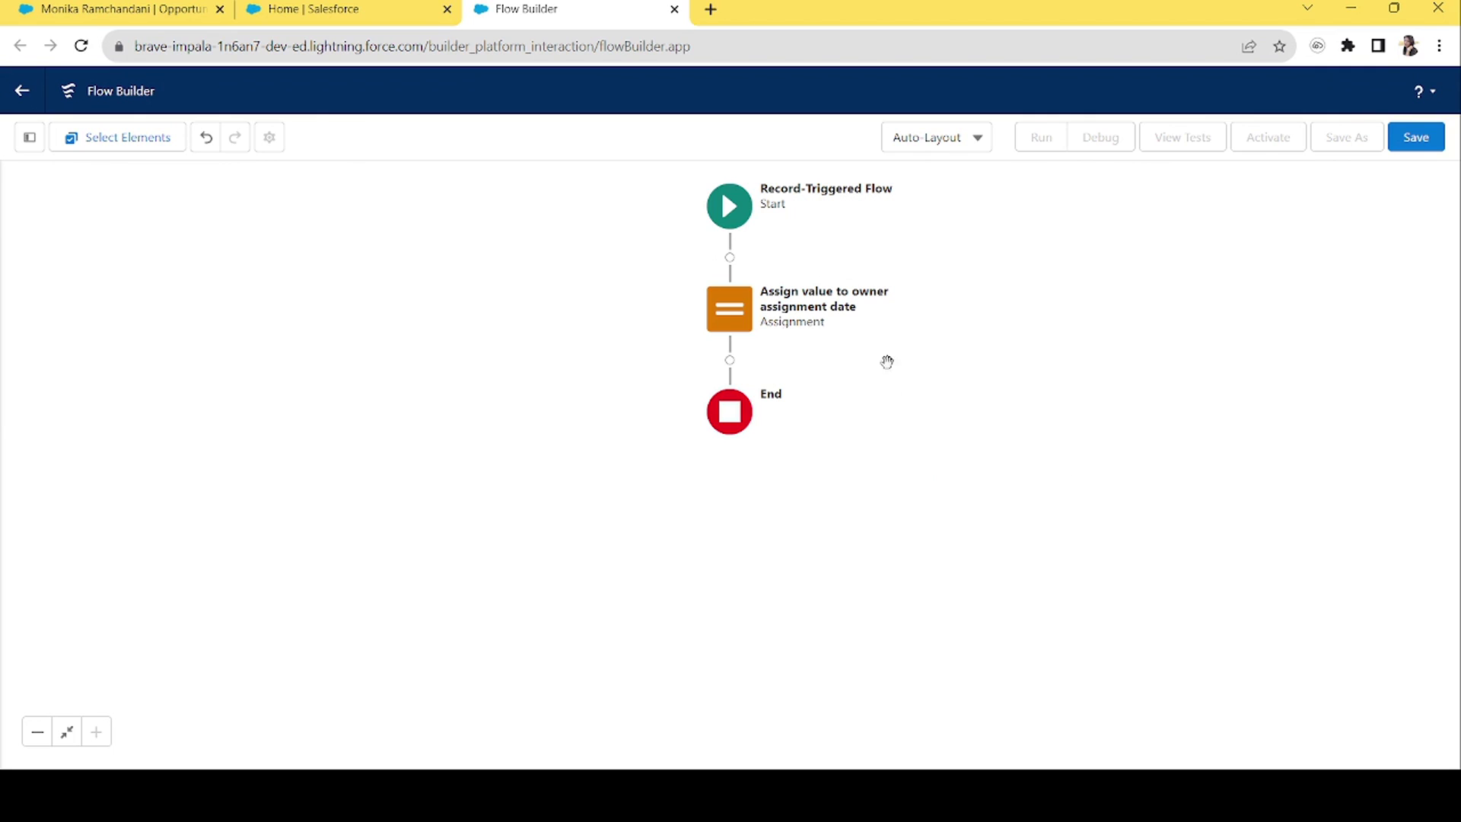
double_click(732, 316)
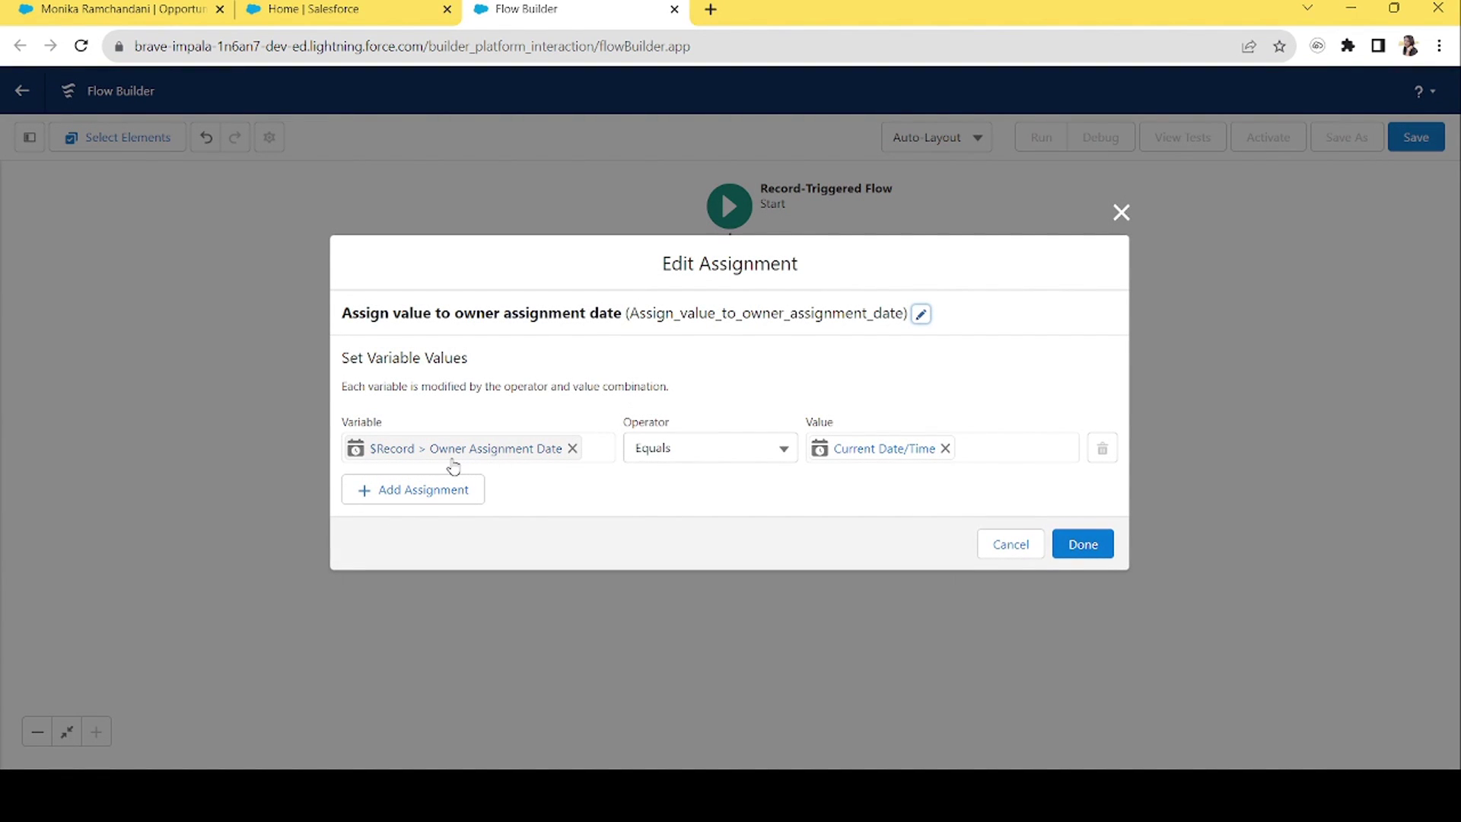
click(452, 459)
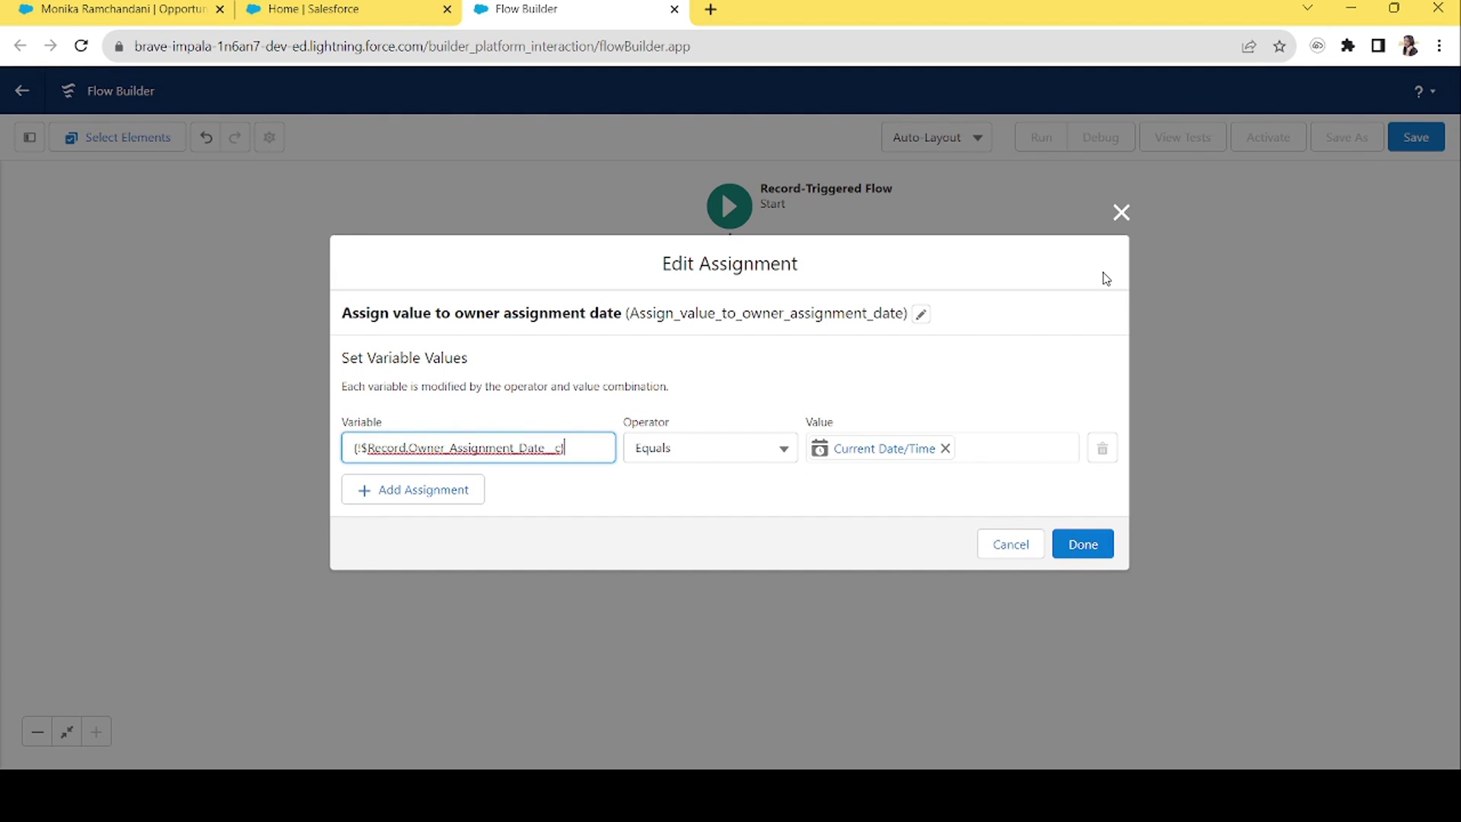
click(1131, 238)
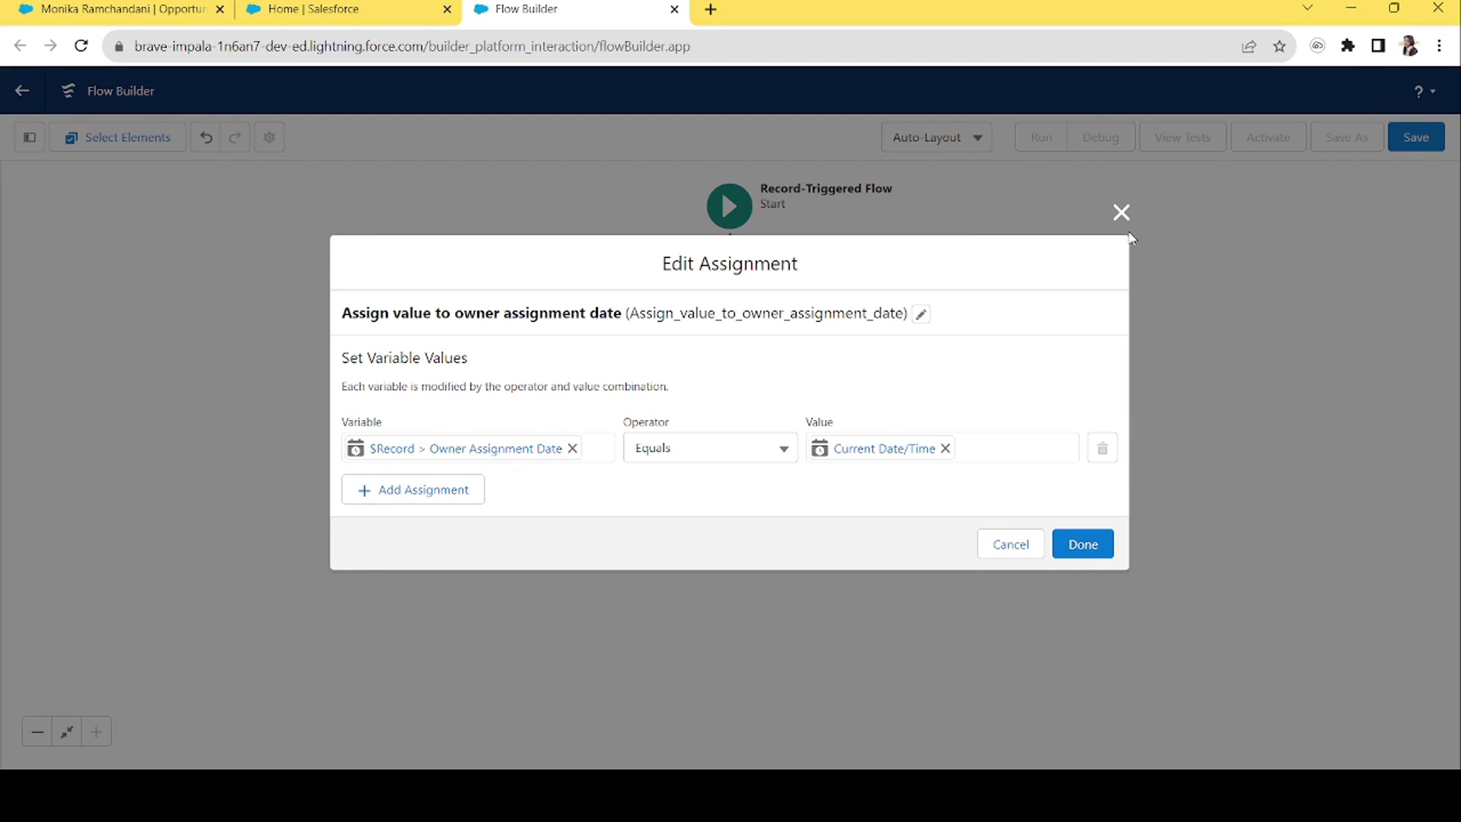
click(1121, 213)
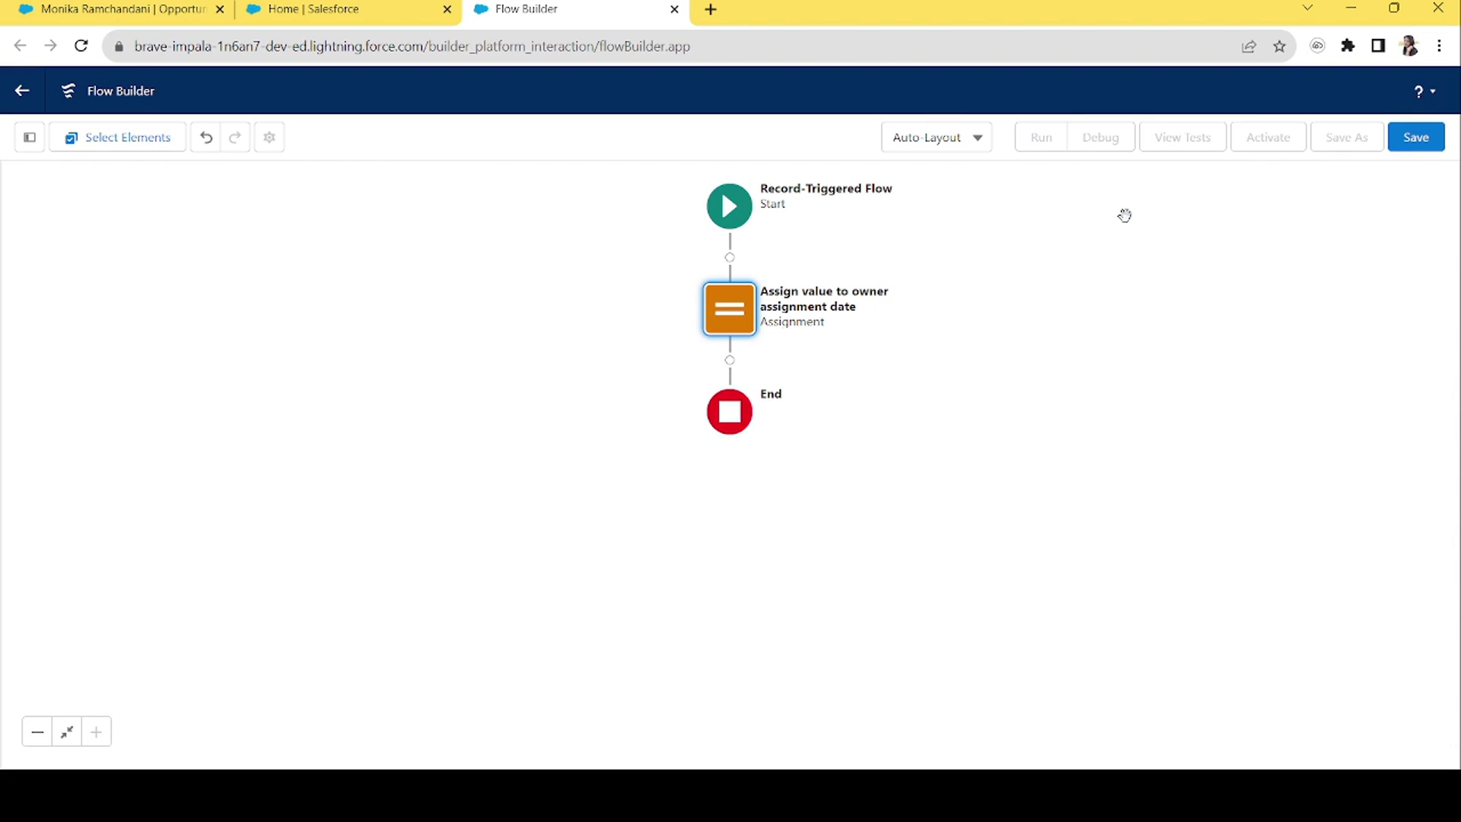
click(729, 308)
click(730, 496)
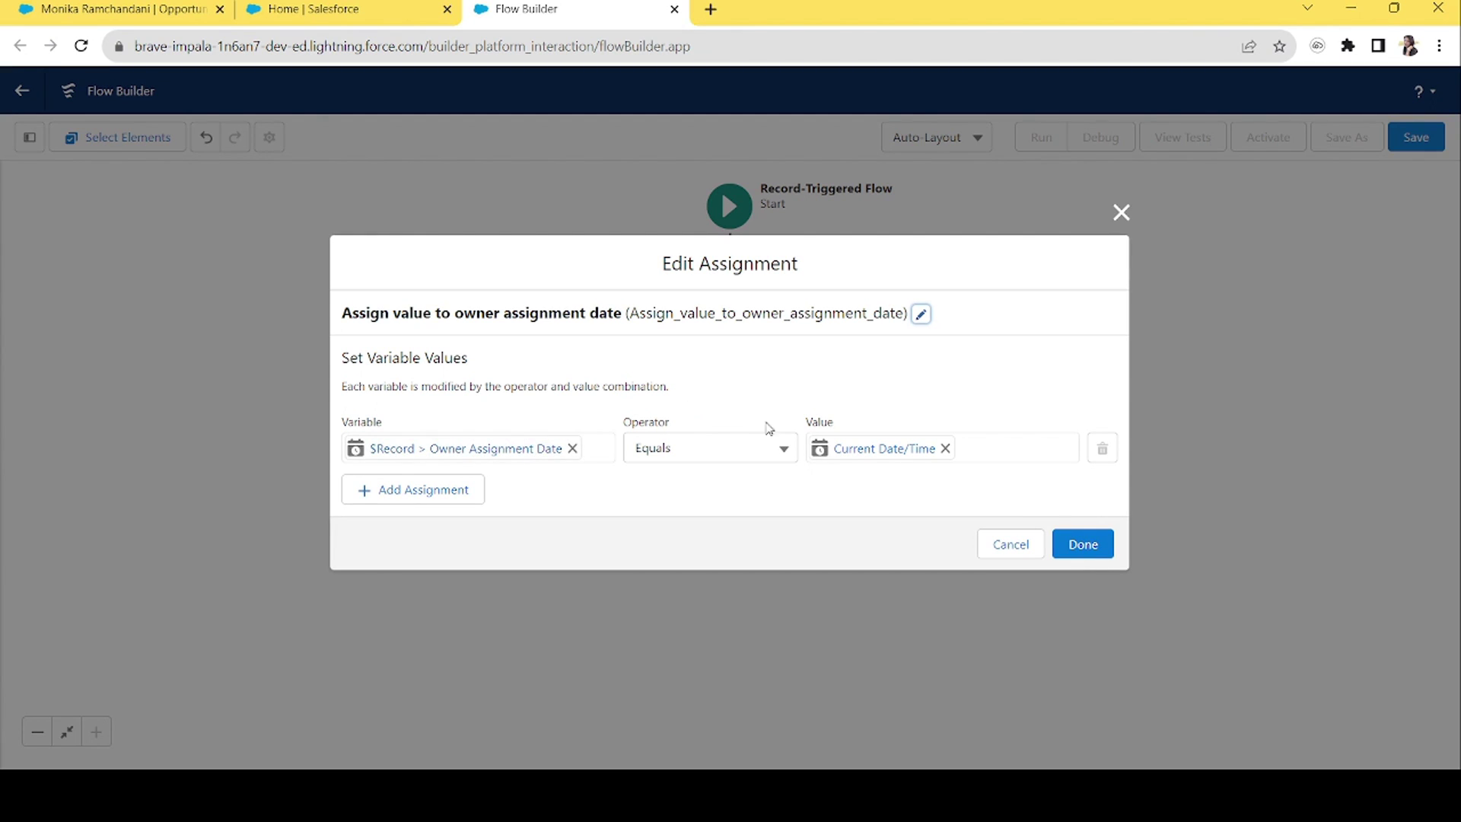
click(1080, 549)
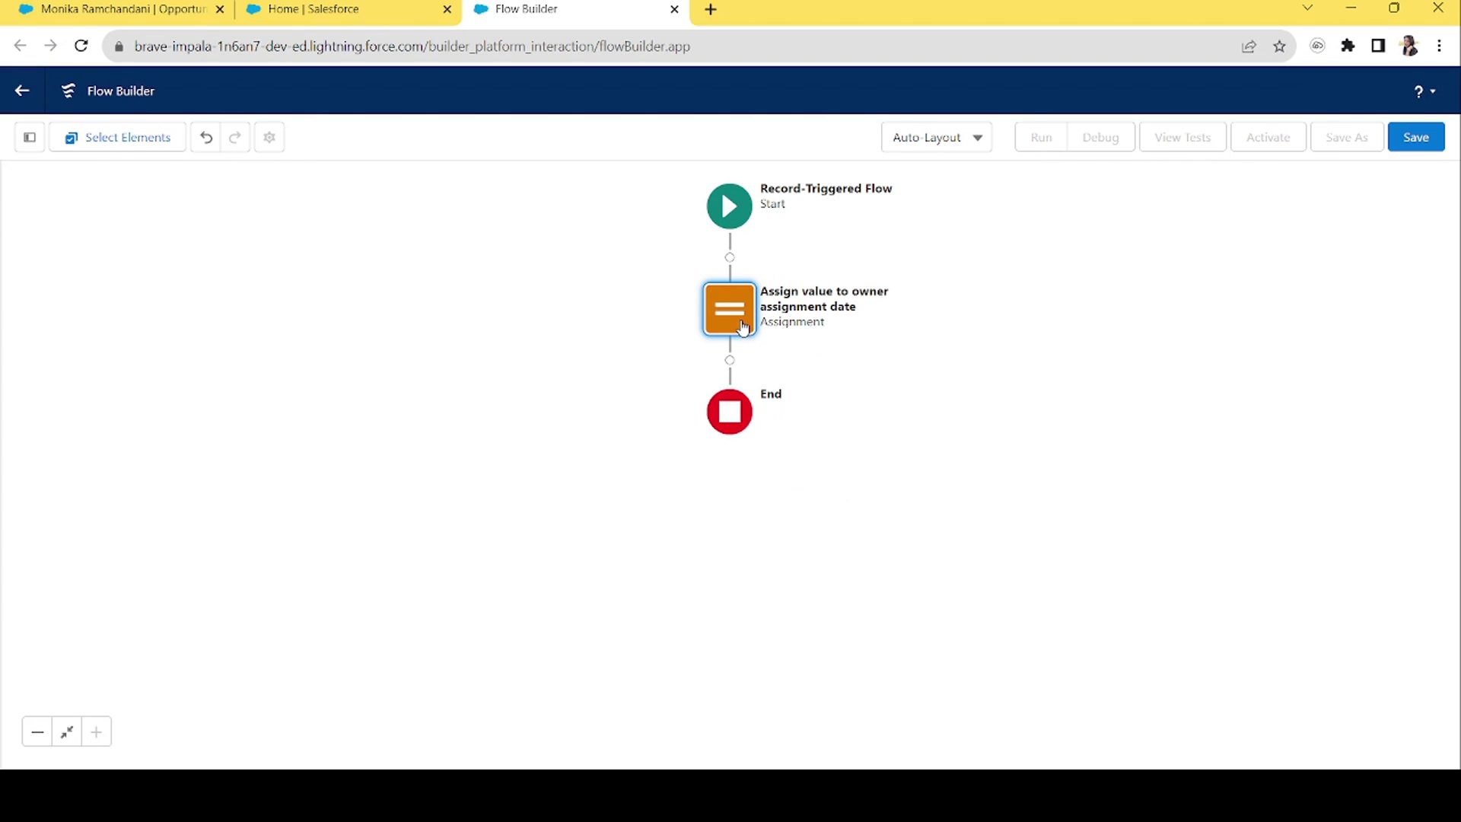
click(743, 326)
double_click(742, 326)
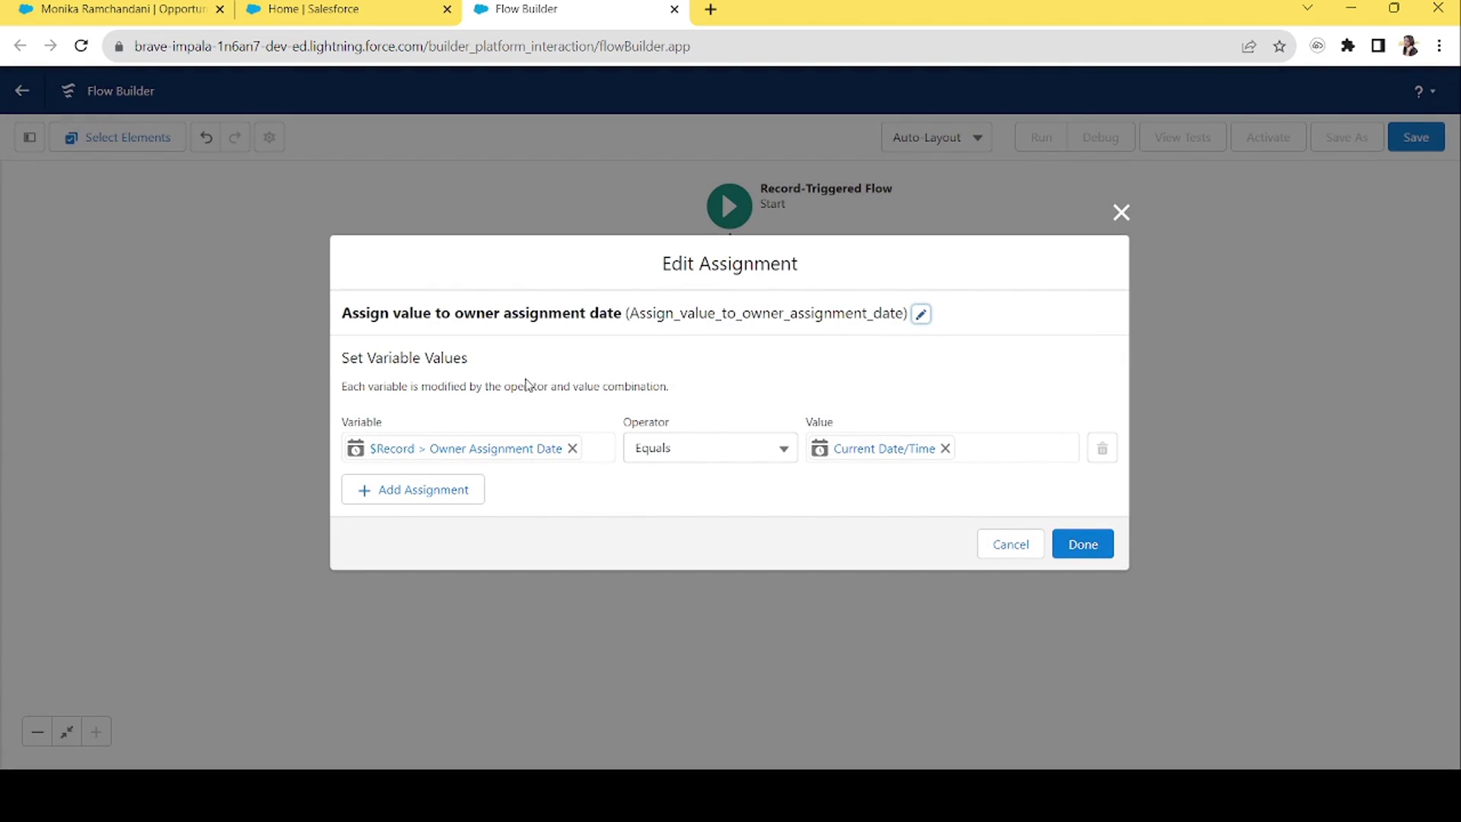
click(390, 453)
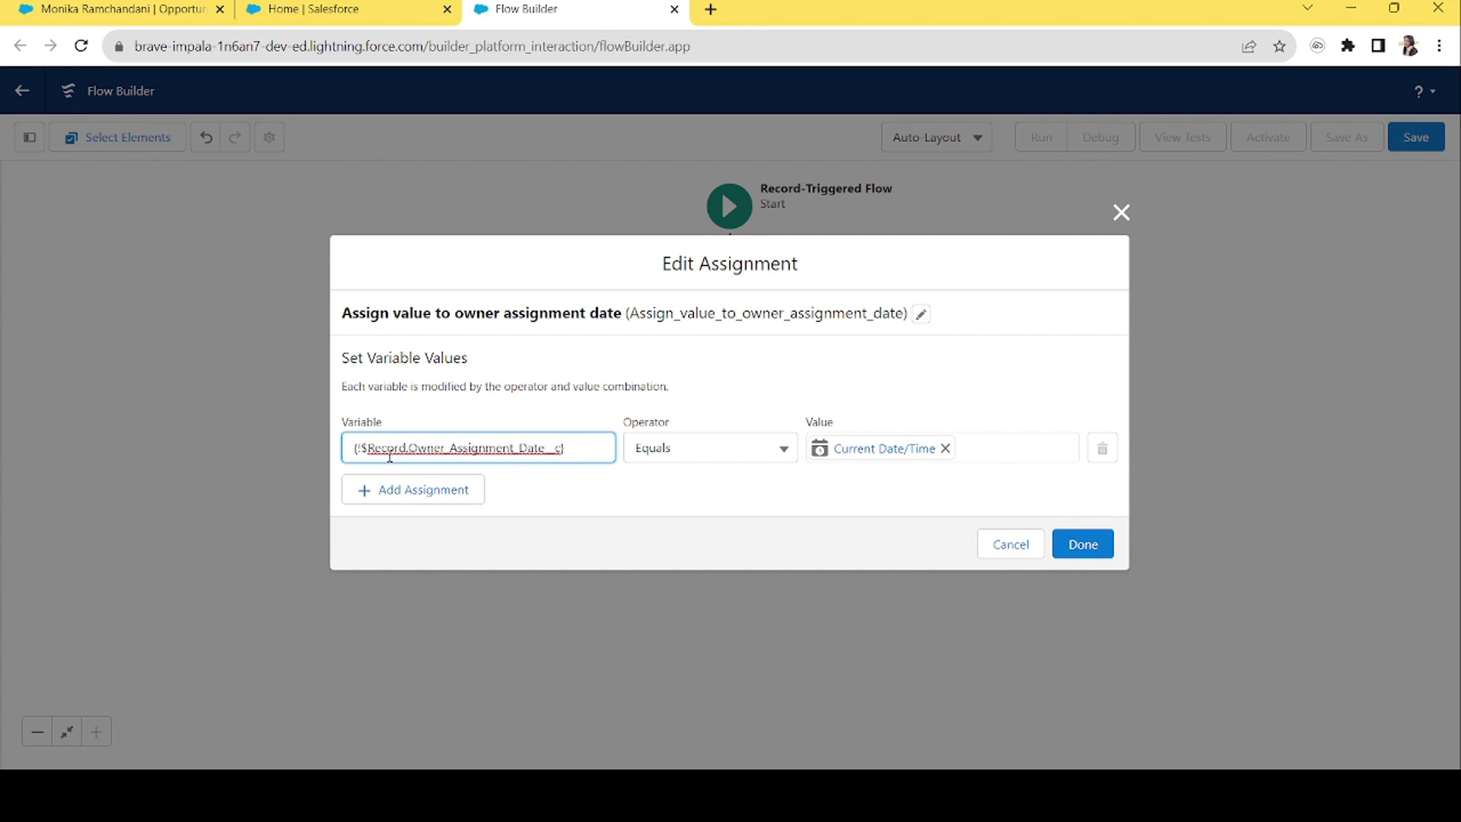
drag(571, 446, 412, 453)
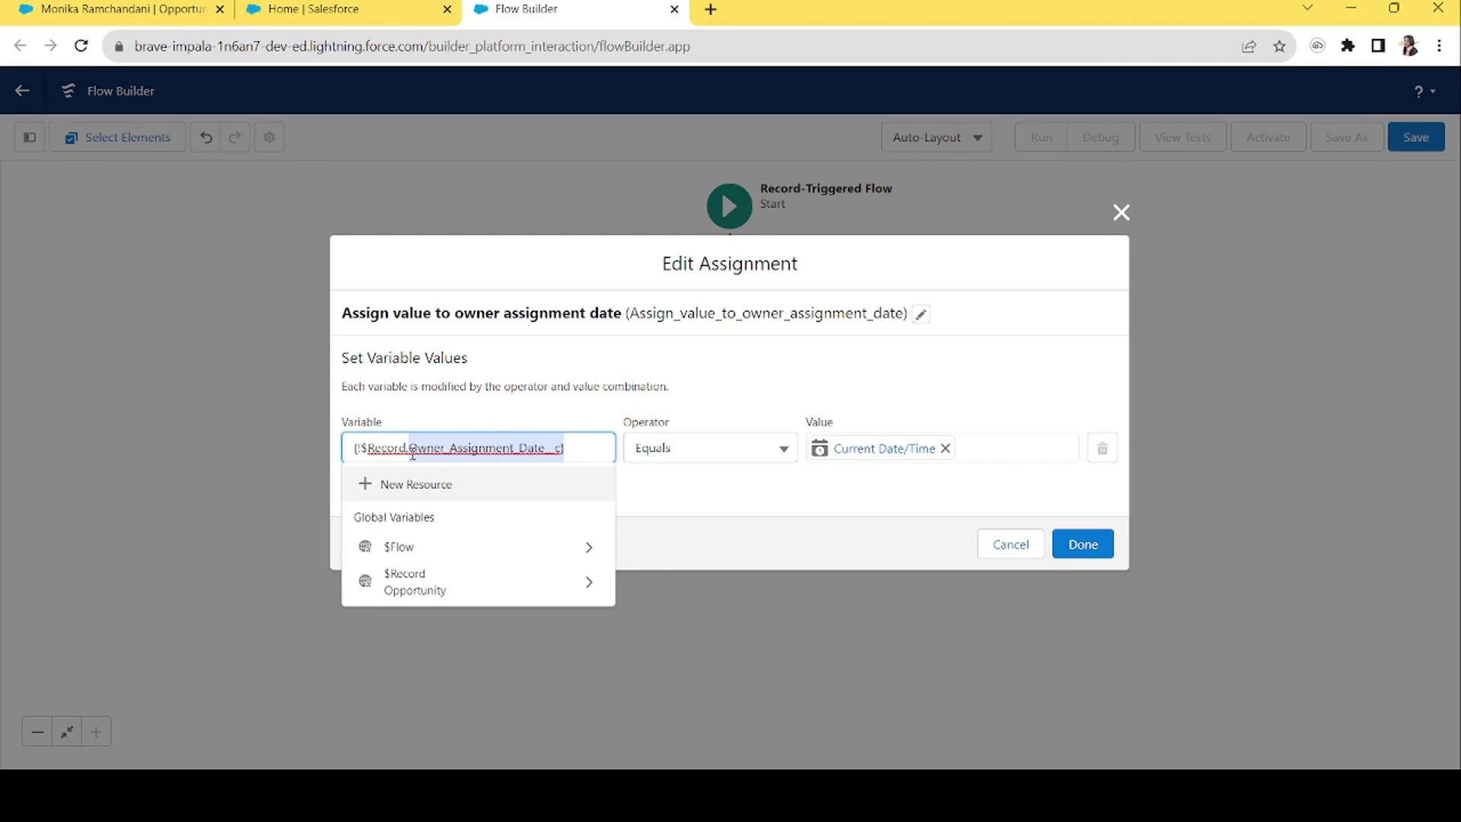
click(733, 488)
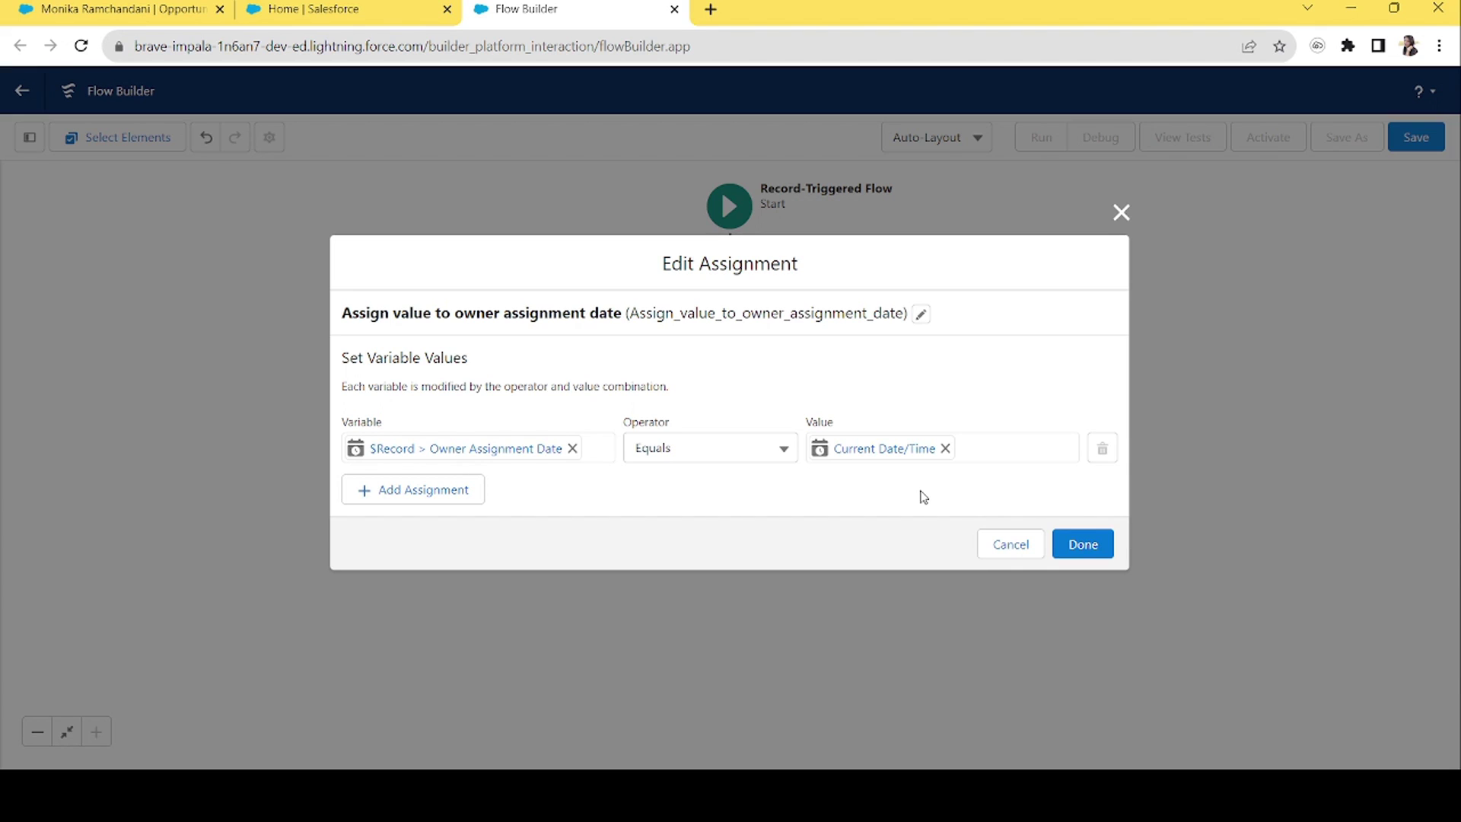
click(1122, 215)
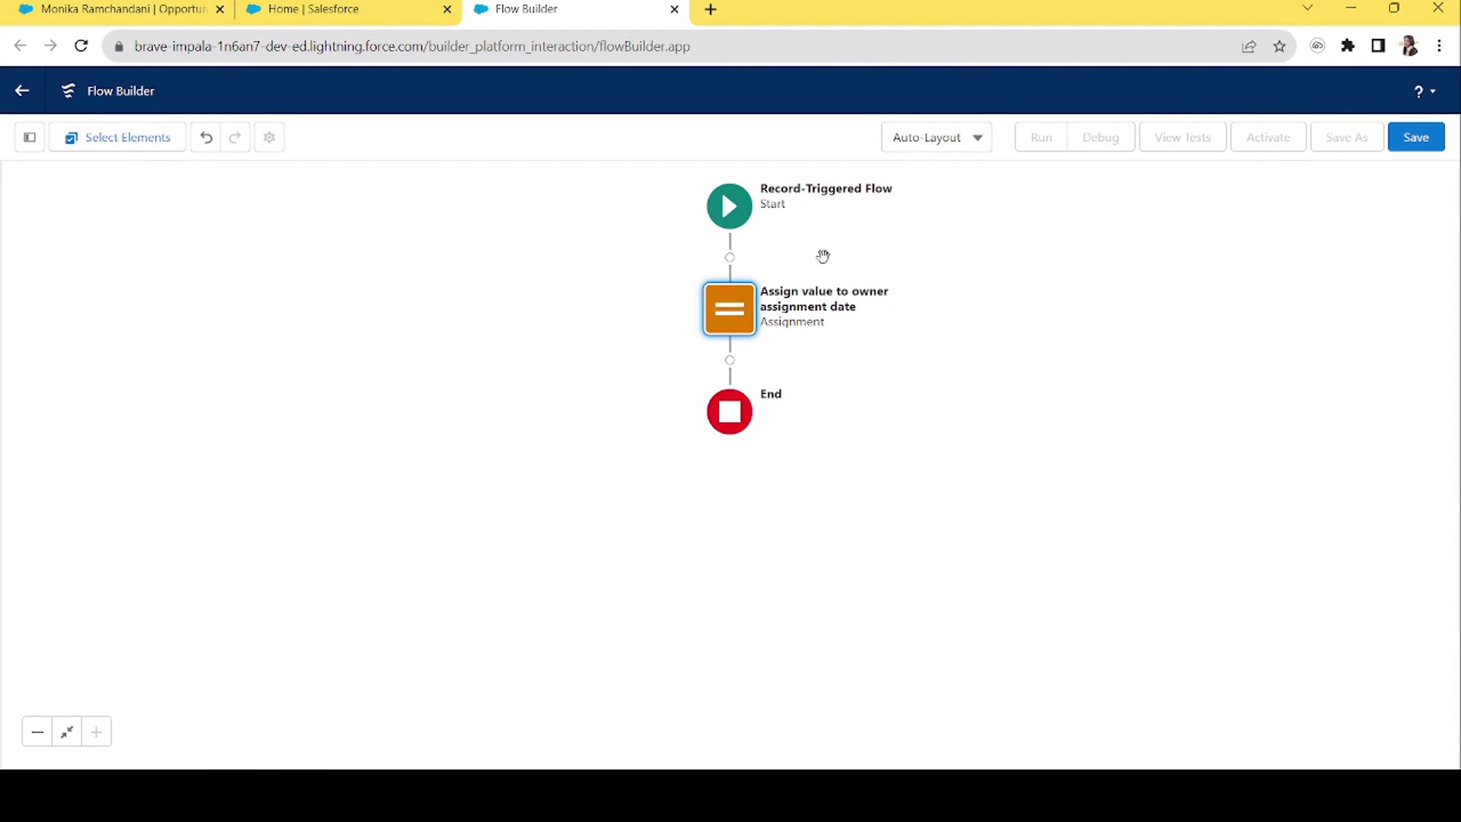
click(878, 361)
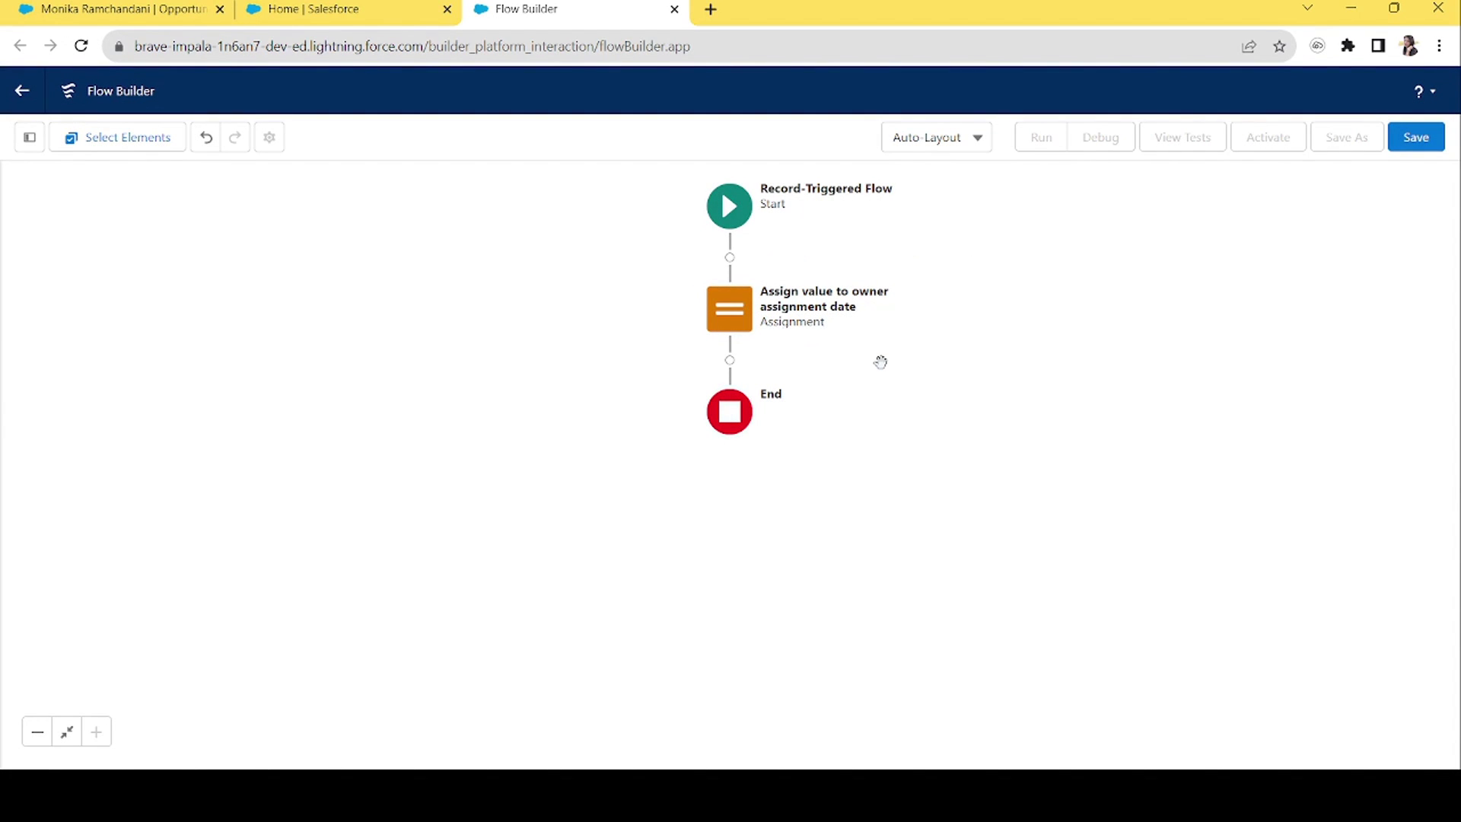
Save the flow as "Opportunity - Before Update" with the API name Opportunity_Before_Update, and activate it.
click(1416, 137)
click(625, 358)
text(Opportunity - Before Update)
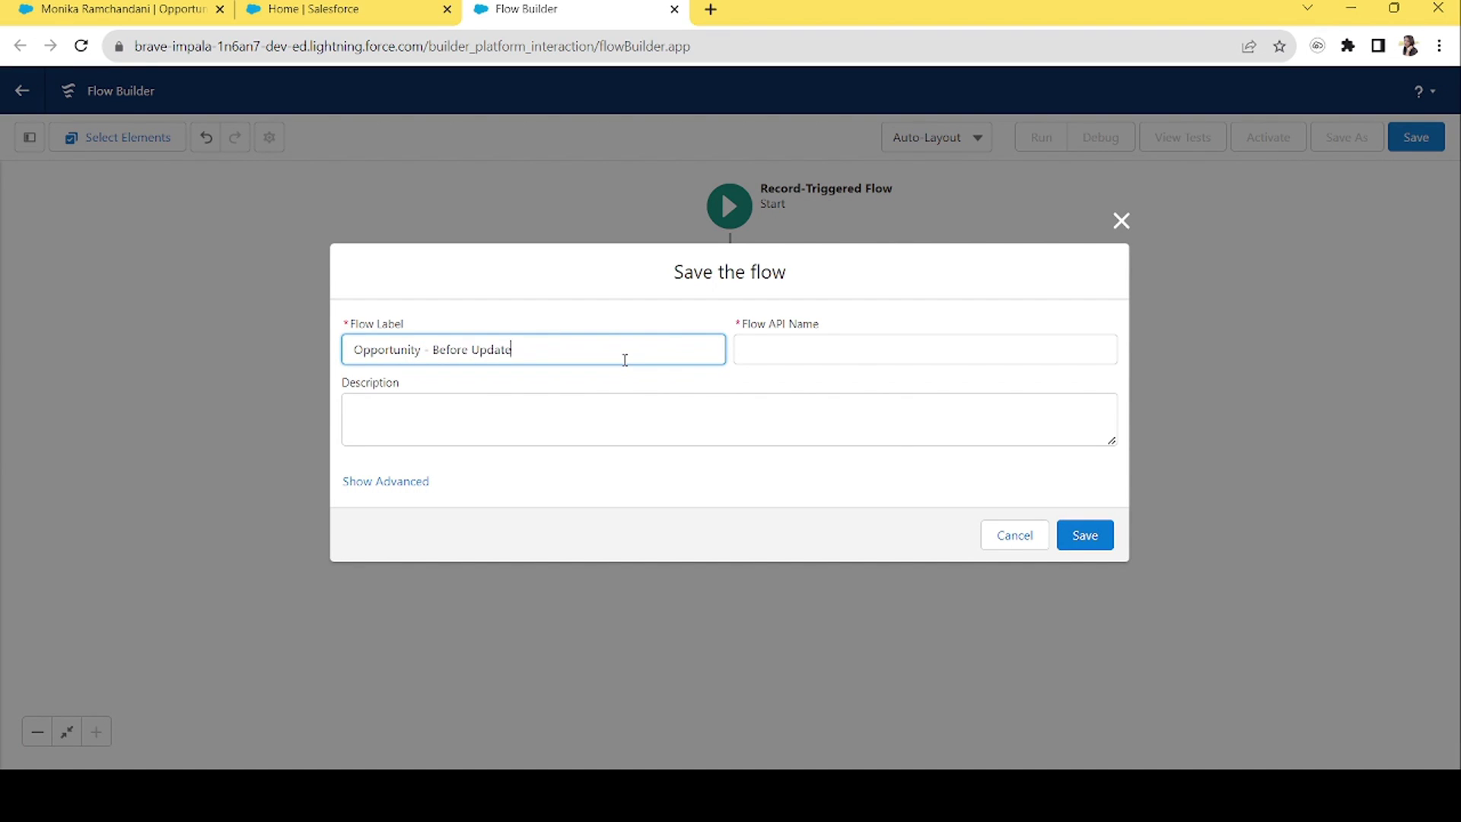
key(Tab)
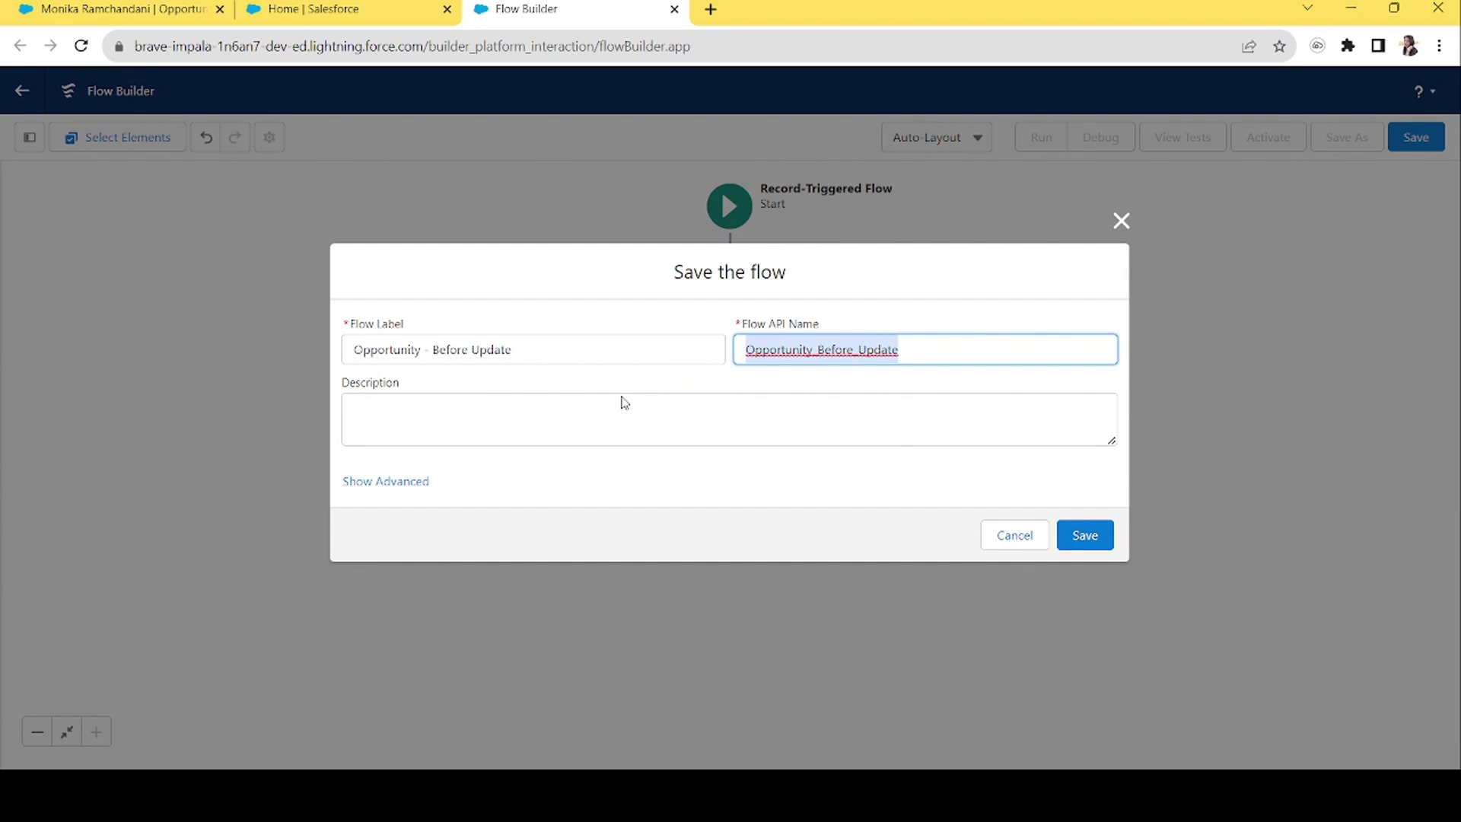
click(1090, 539)
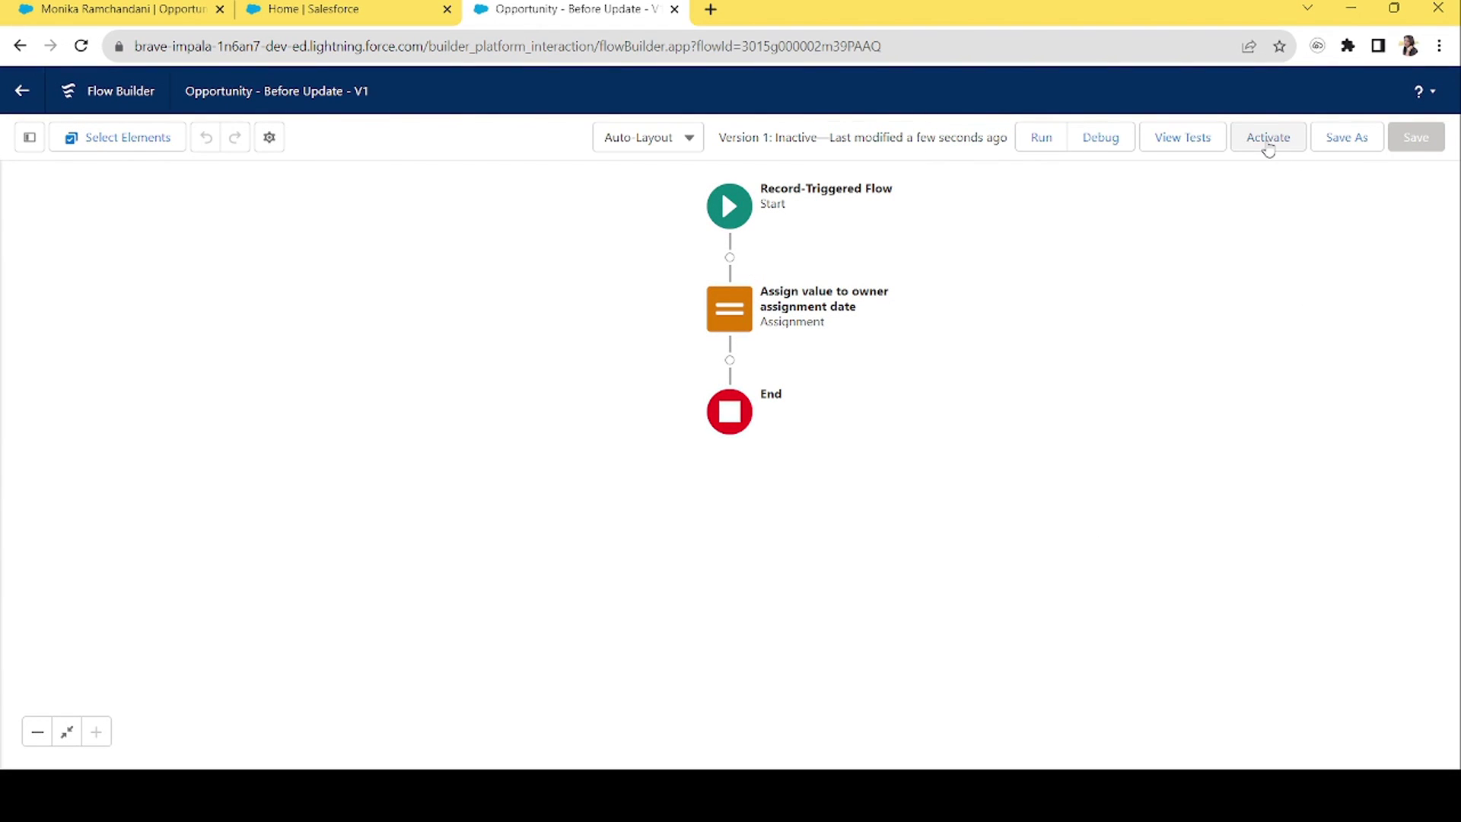
click(1268, 147)
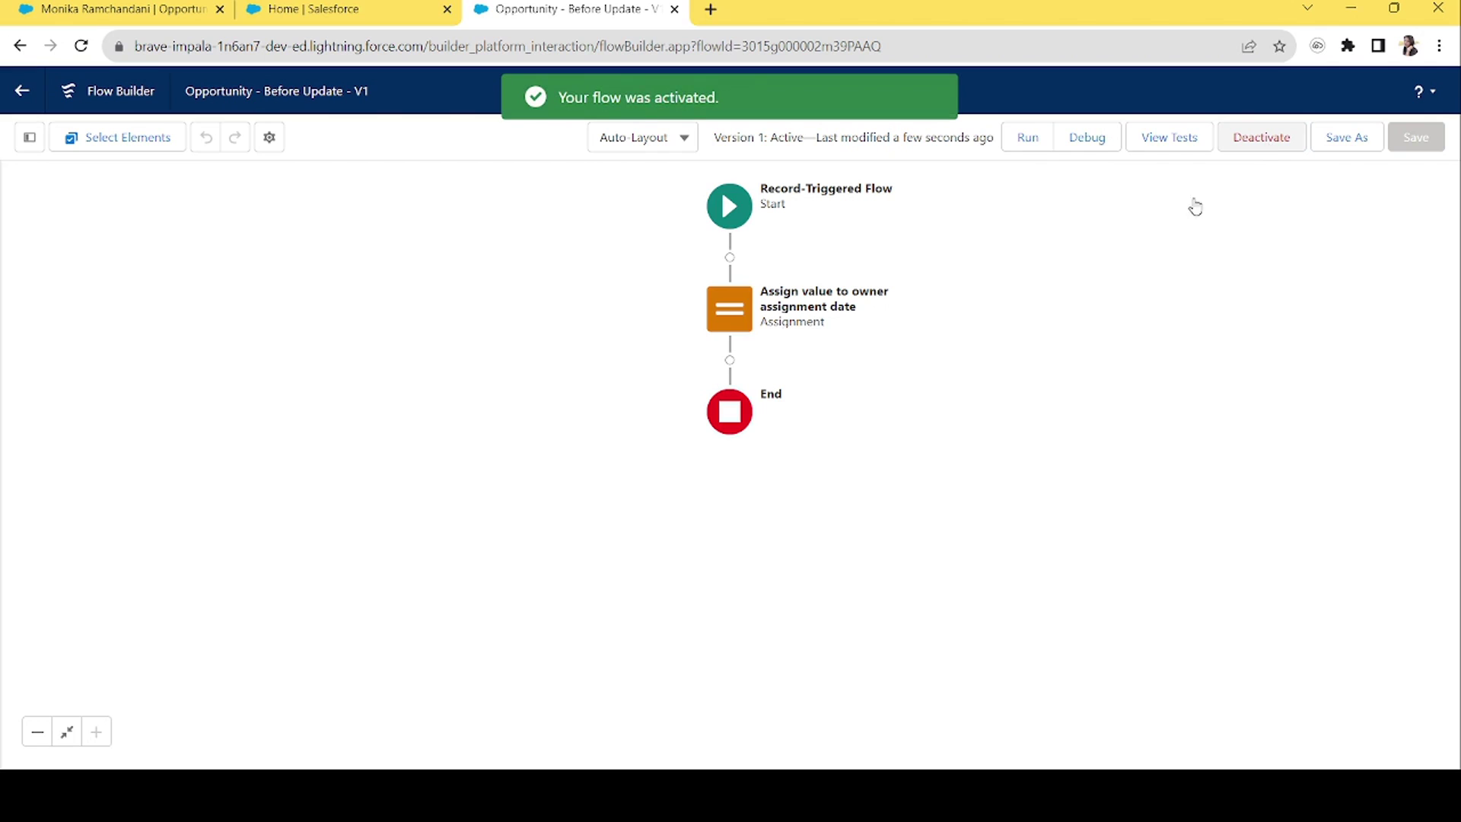
Switch to the open opportunity record, reload it and show its details.
click(152, 9)
click(341, 47)
key(Return)
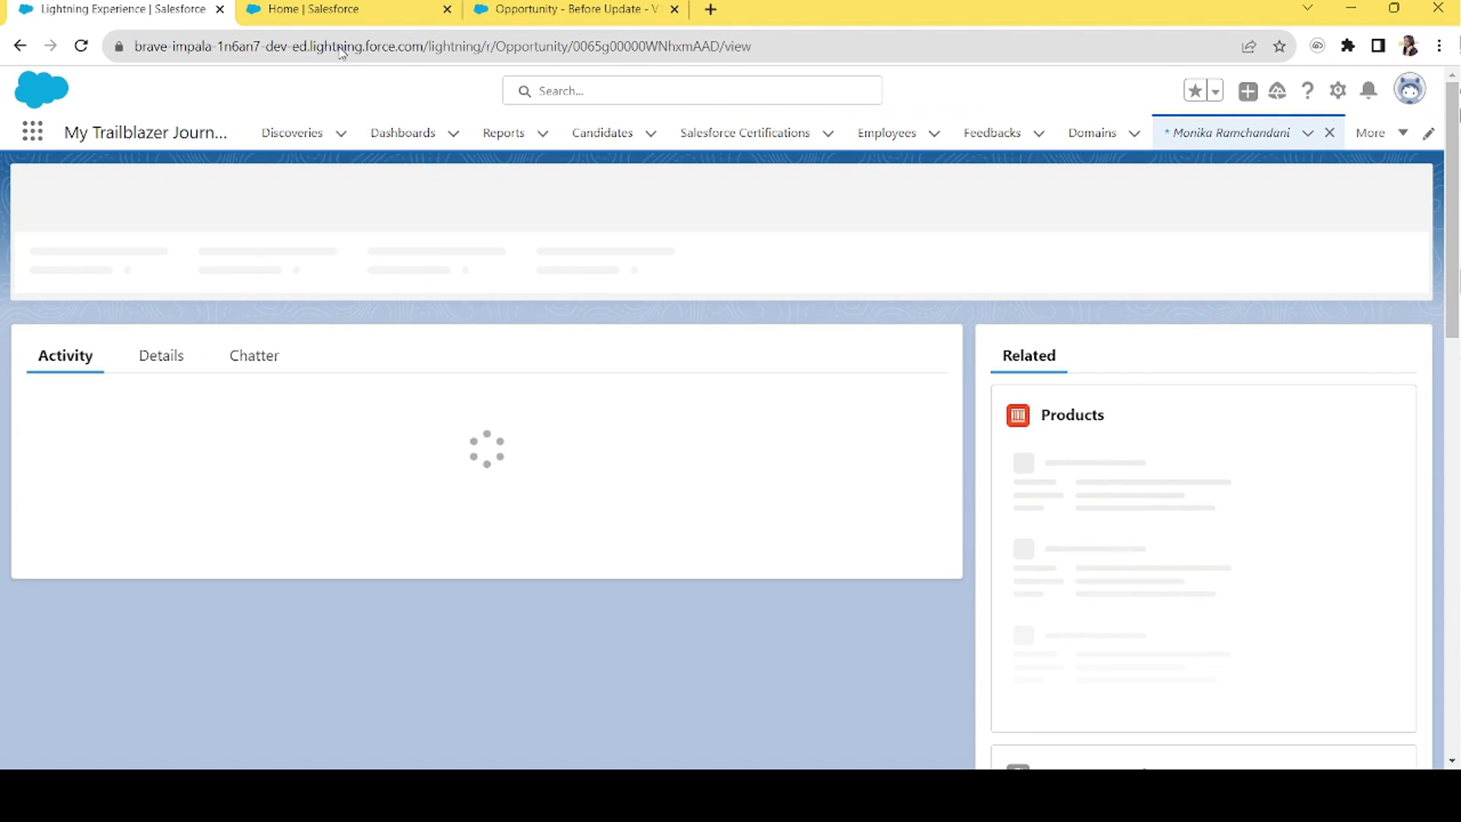
click(165, 421)
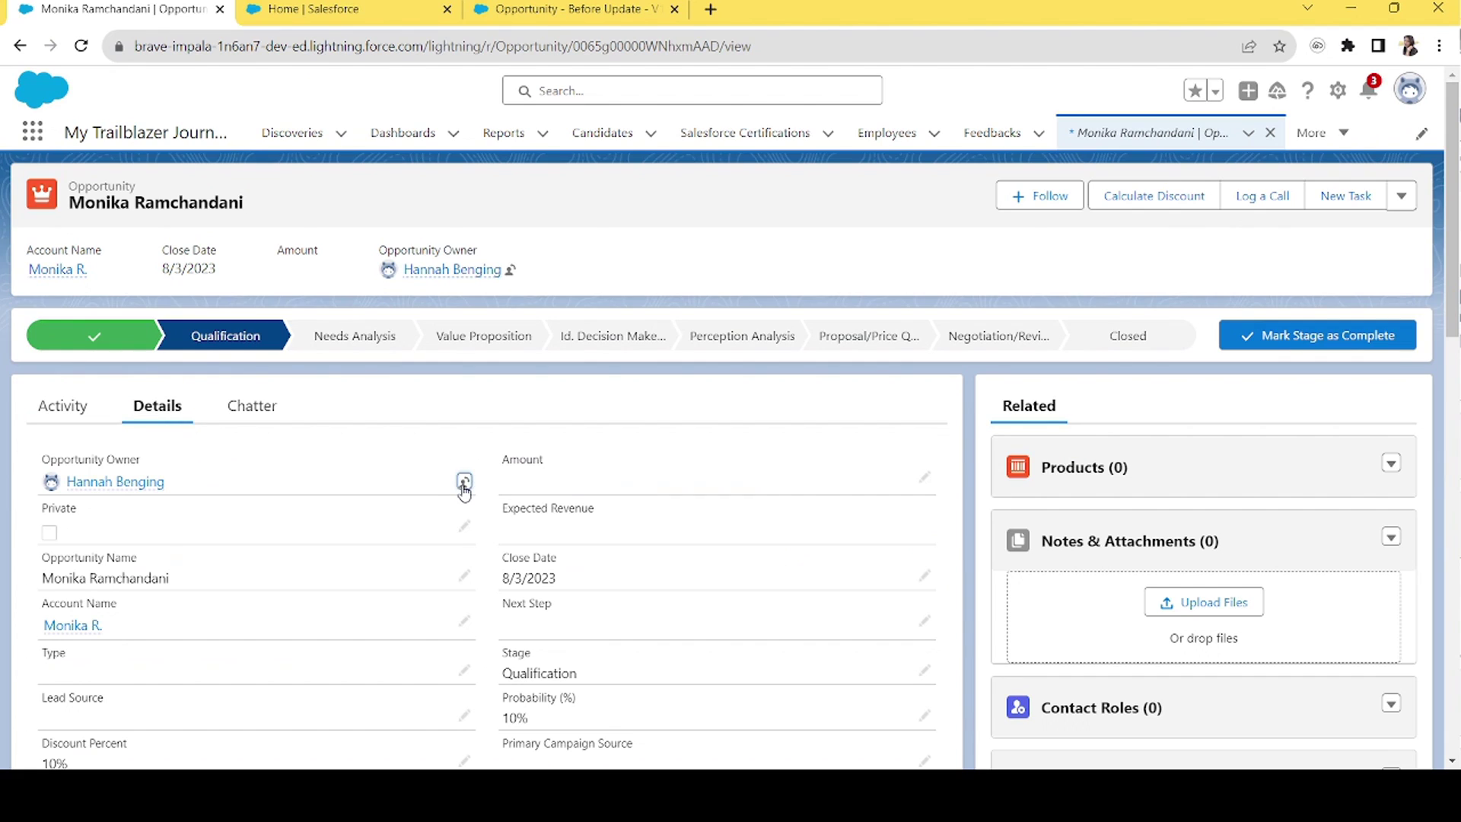
click(461, 483)
click(545, 299)
text(monika)
key(Return)
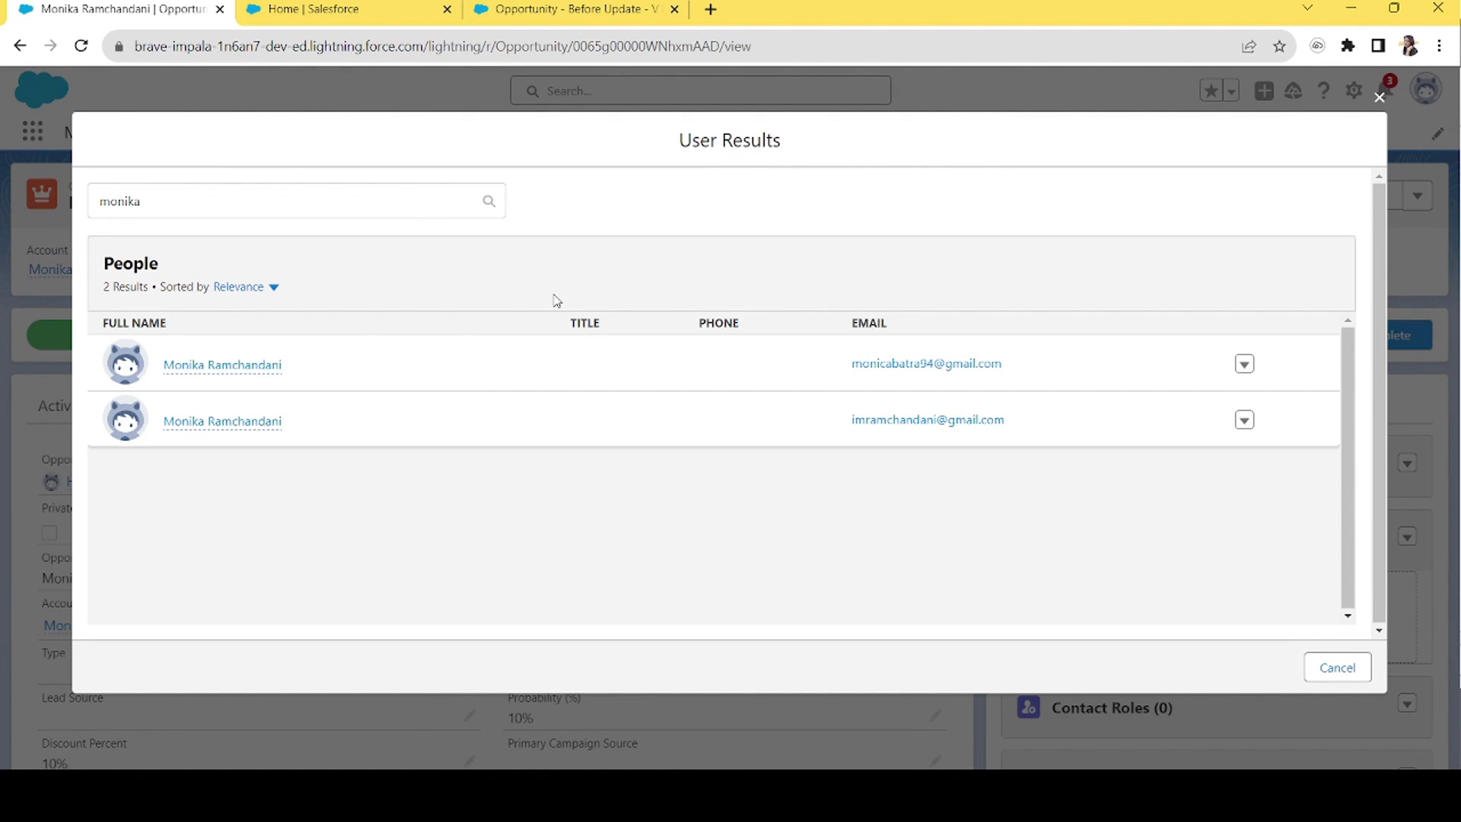
click(233, 366)
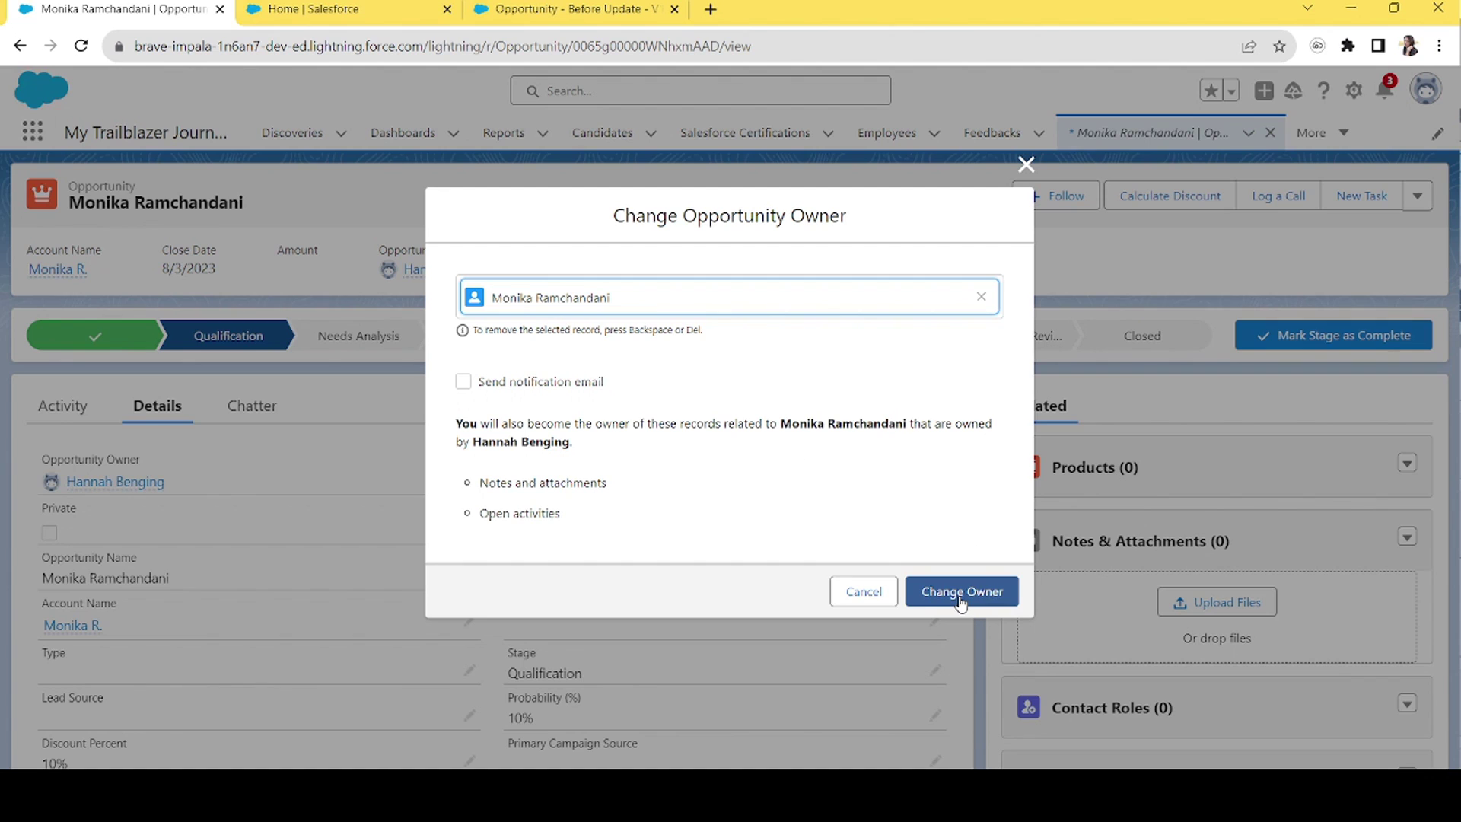
click(848, 602)
Check the Owner Assignment Date field on the opportunity before its owner is changed.
scroll(760, 345, down, 6)
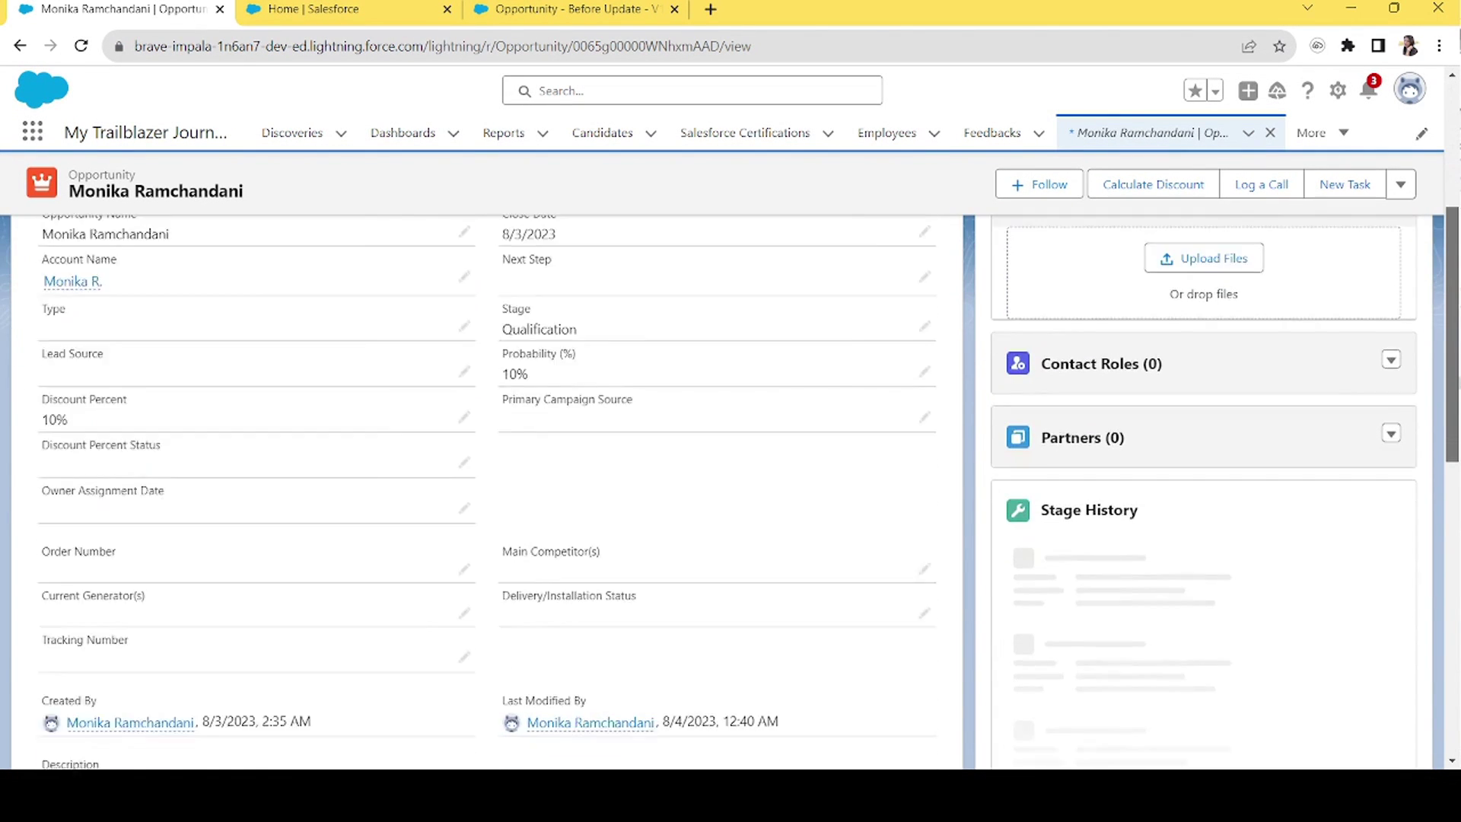
drag(196, 383, 39, 375)
click(206, 379)
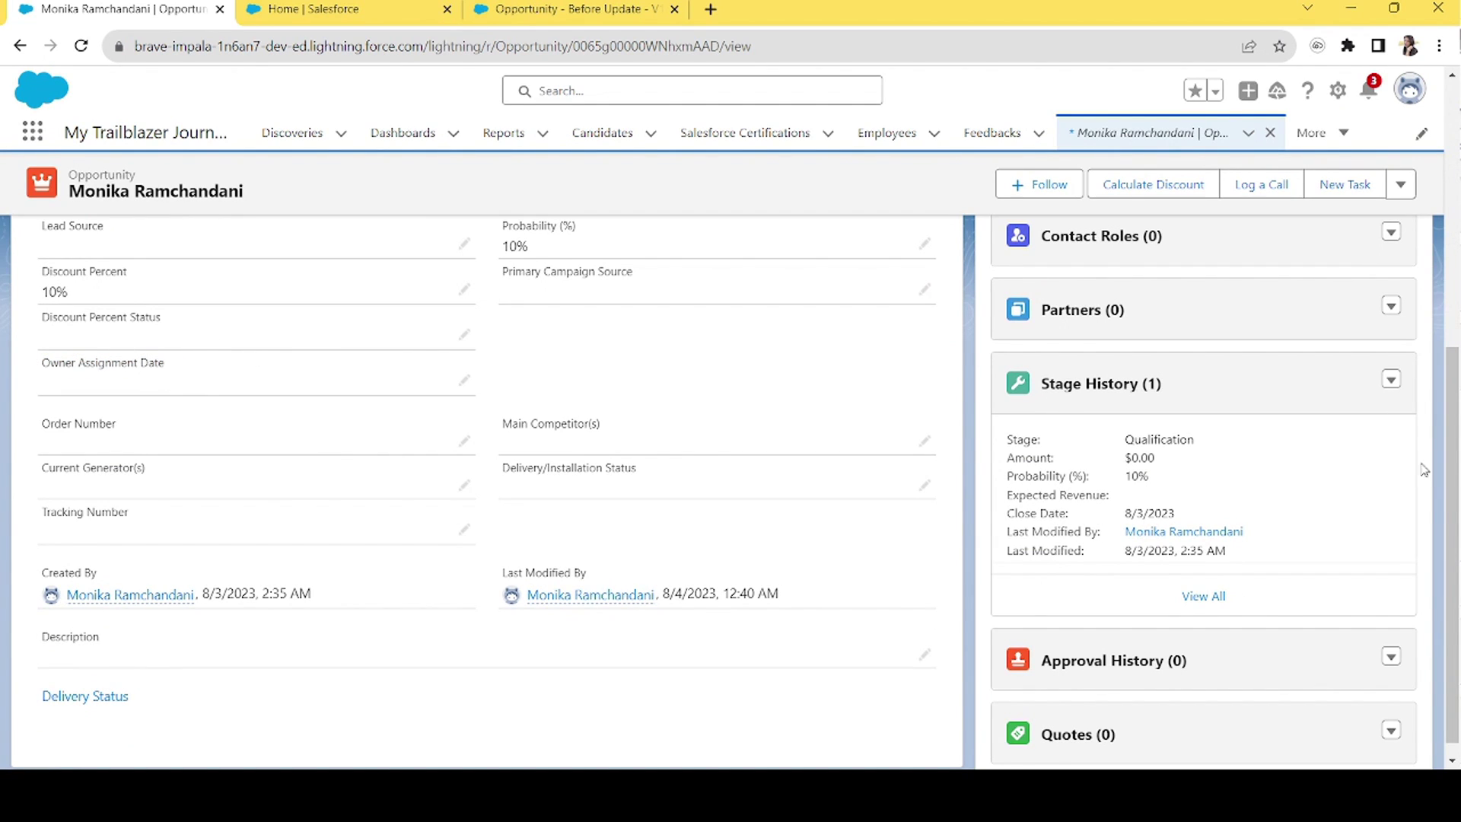
scroll(1376, 245, up, 6)
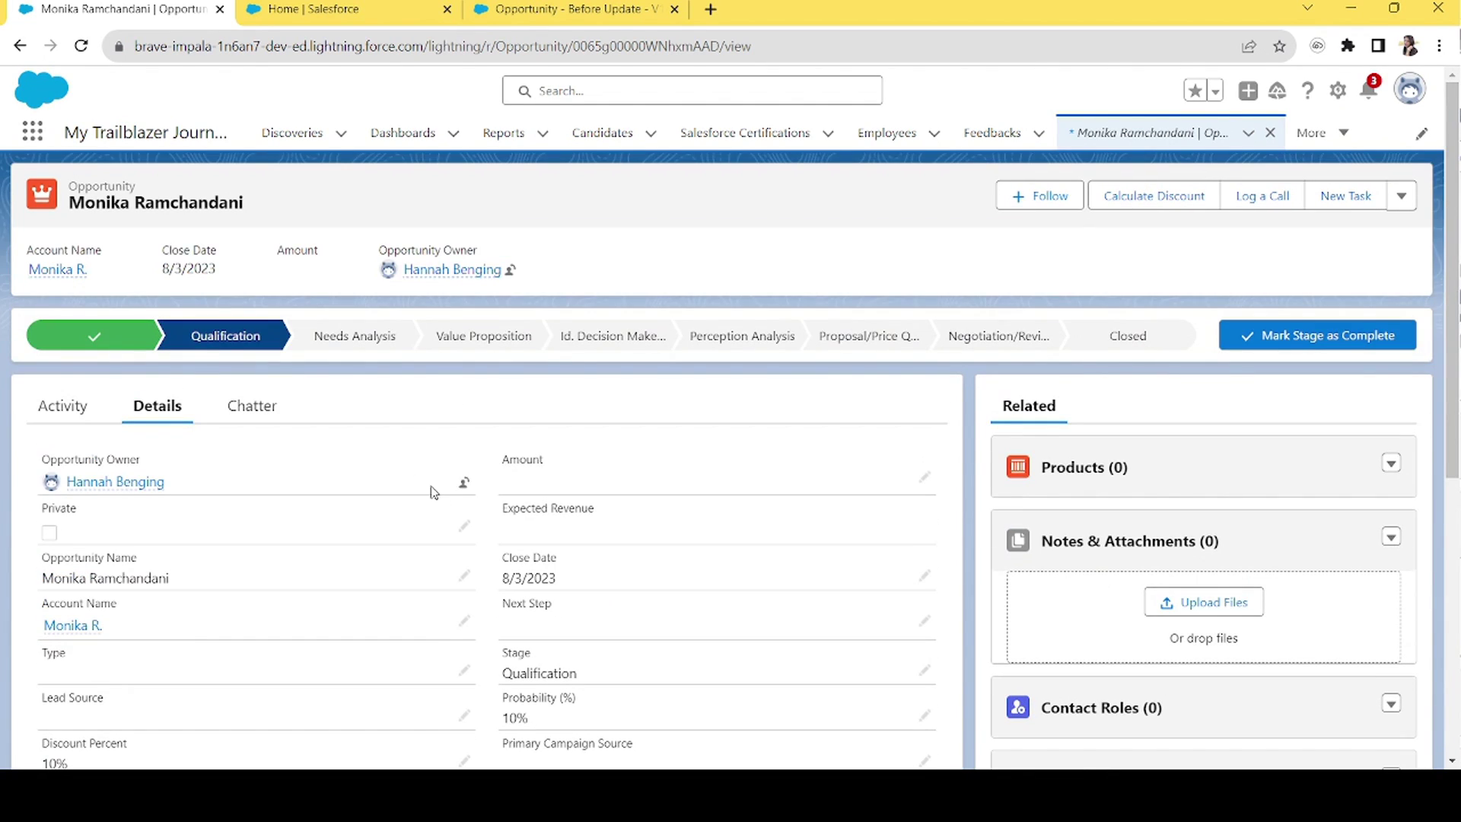
Change the opportunity's owner to the first user found by searching the new owner's first name.
click(464, 482)
click(542, 297)
text(monika)
key(Return)
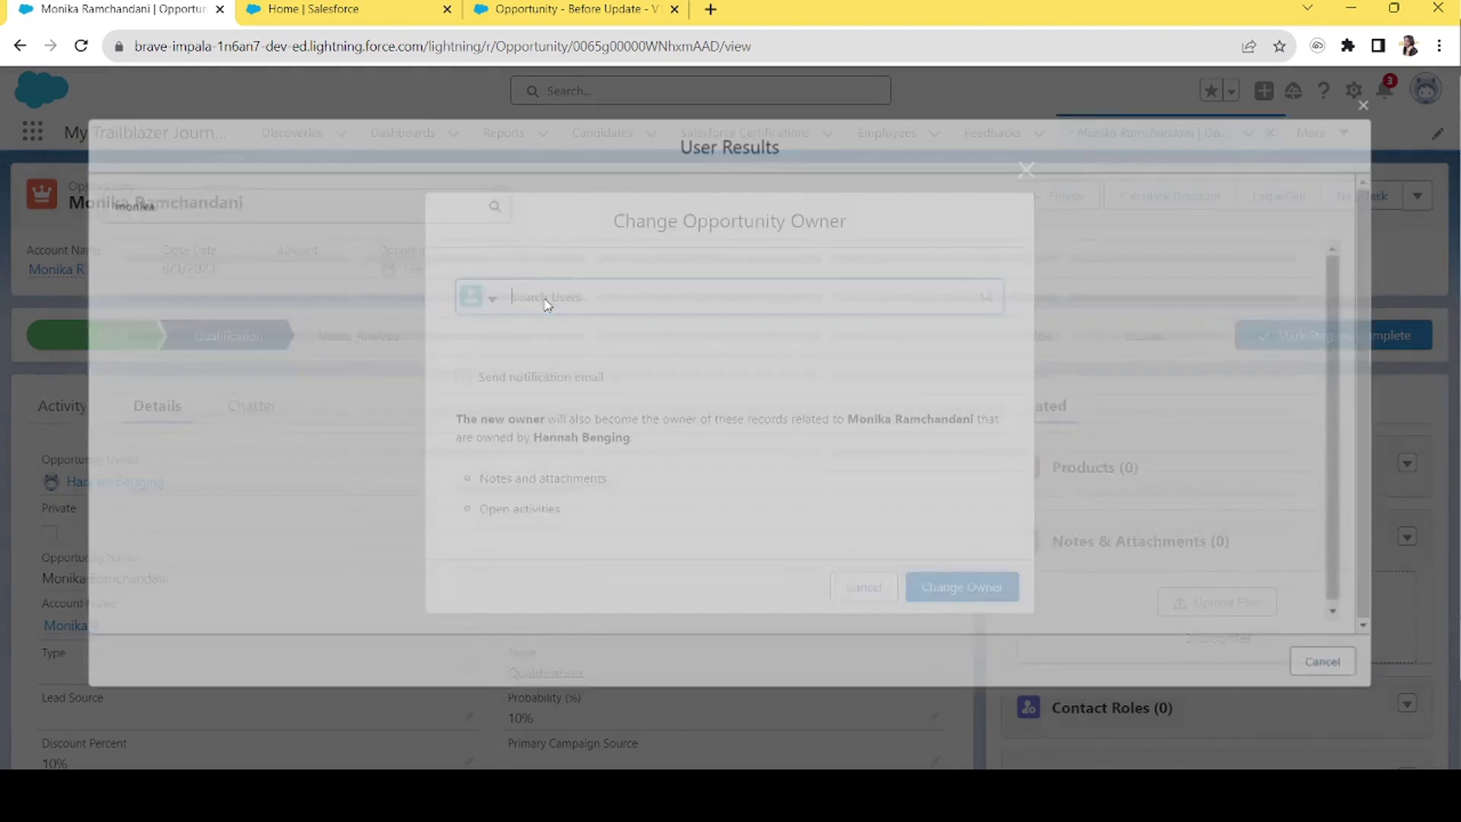
click(191, 382)
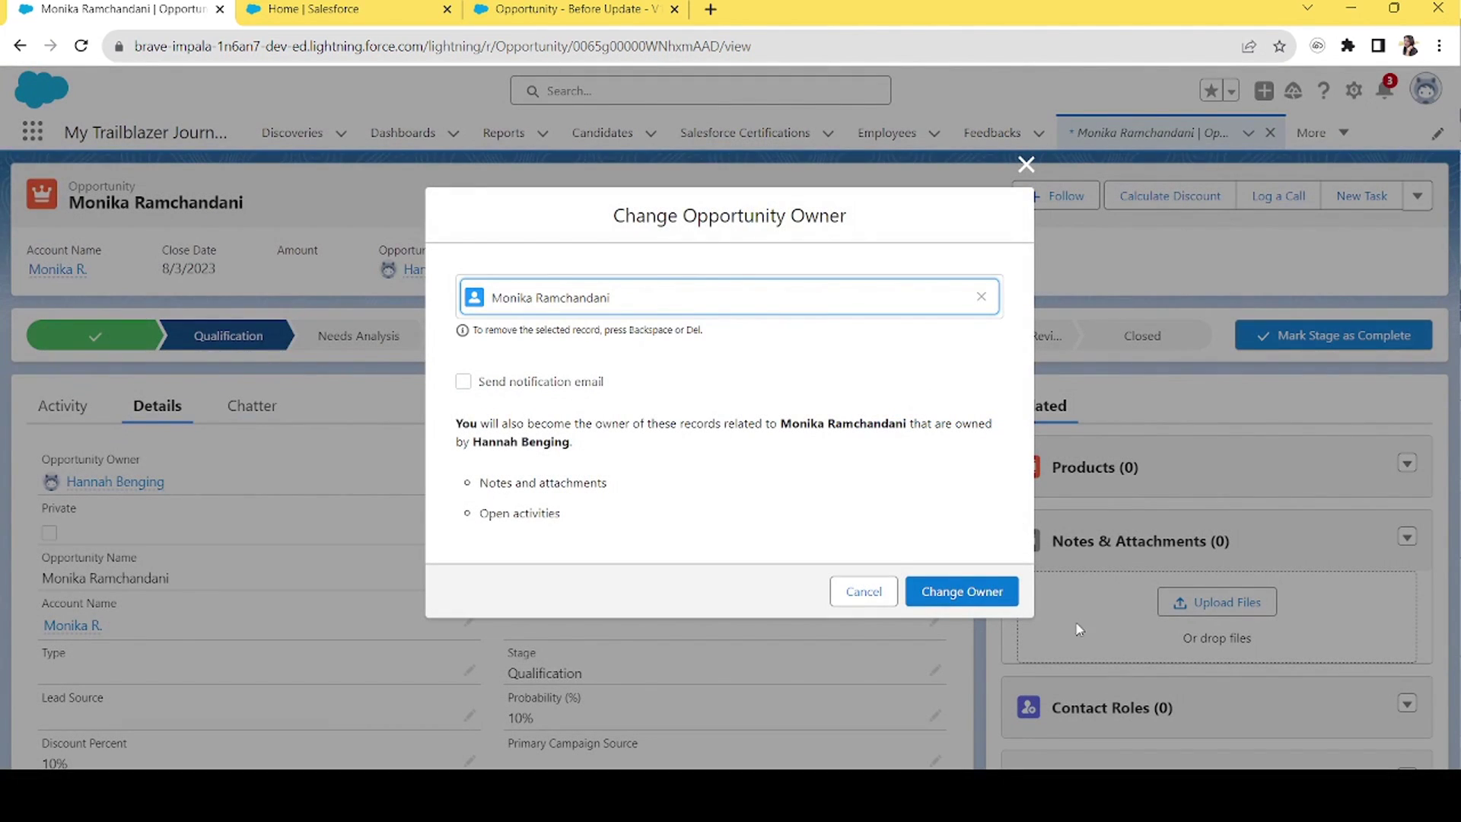
click(968, 602)
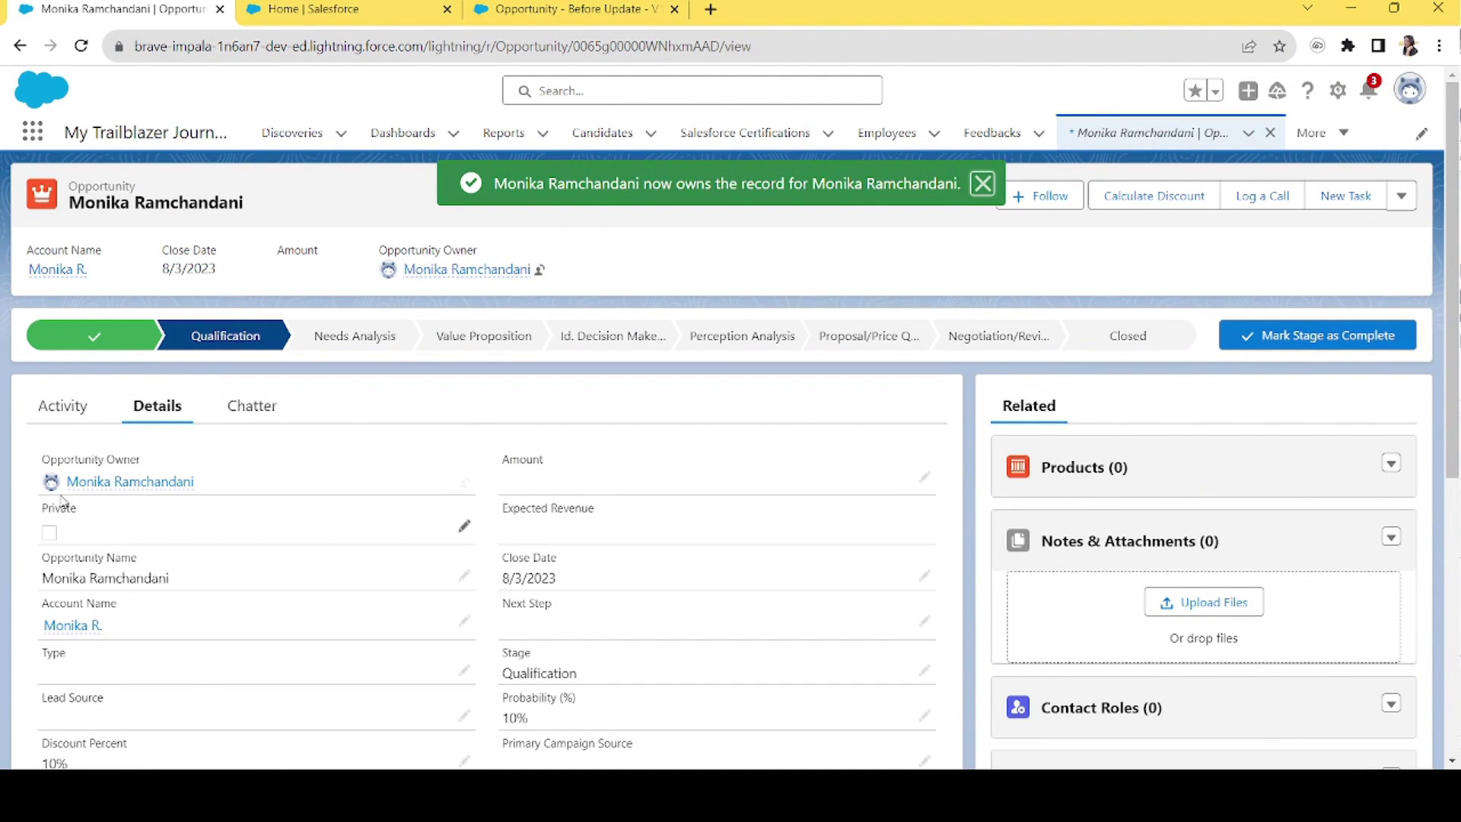
Compare the opportunity's new owner, Owner Assignment Date and Last Modified By fields to verify the flow.
scroll(731, 456, down, 6)
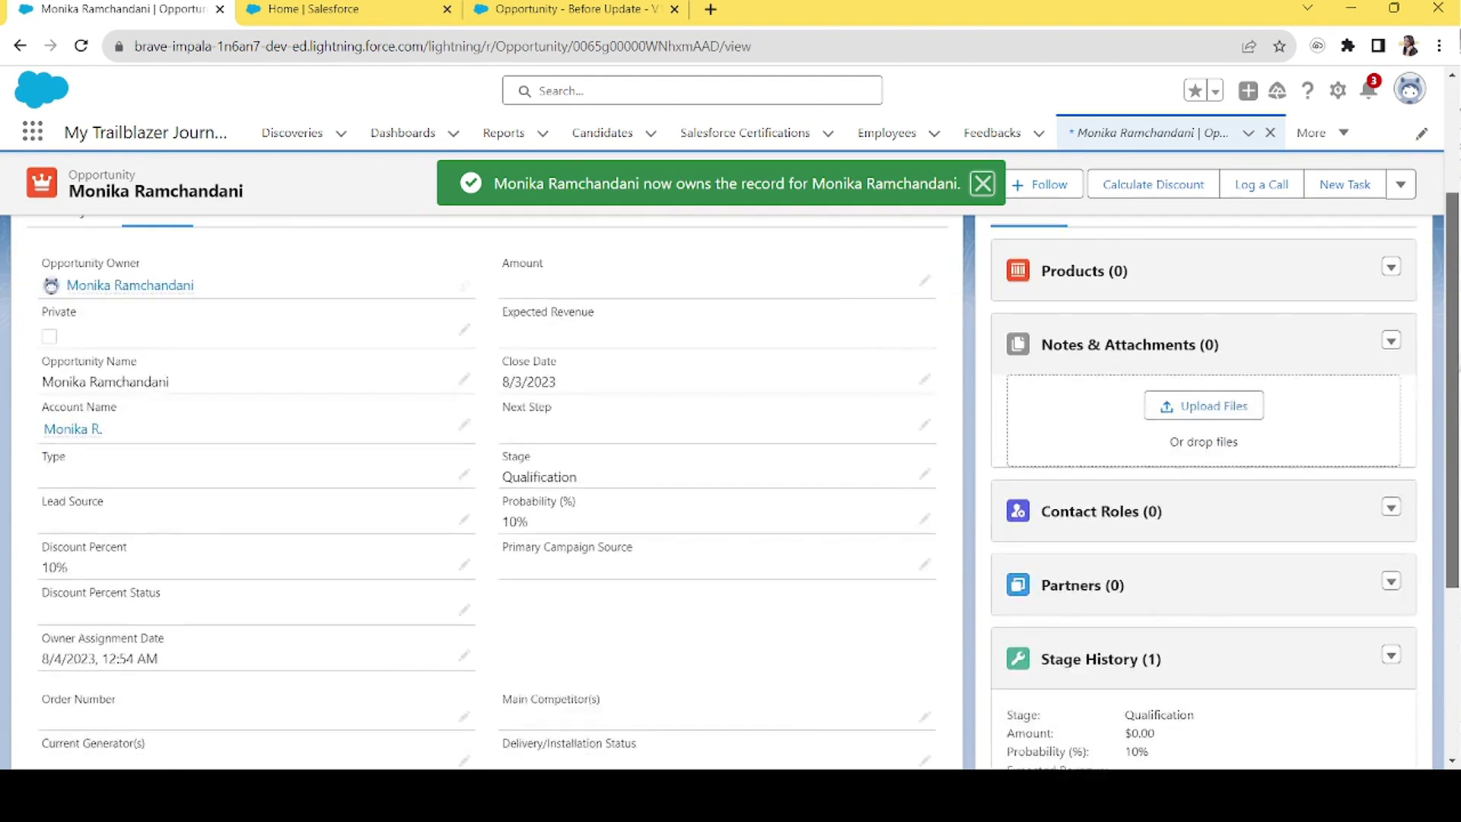
scroll(195, 369, up, 6)
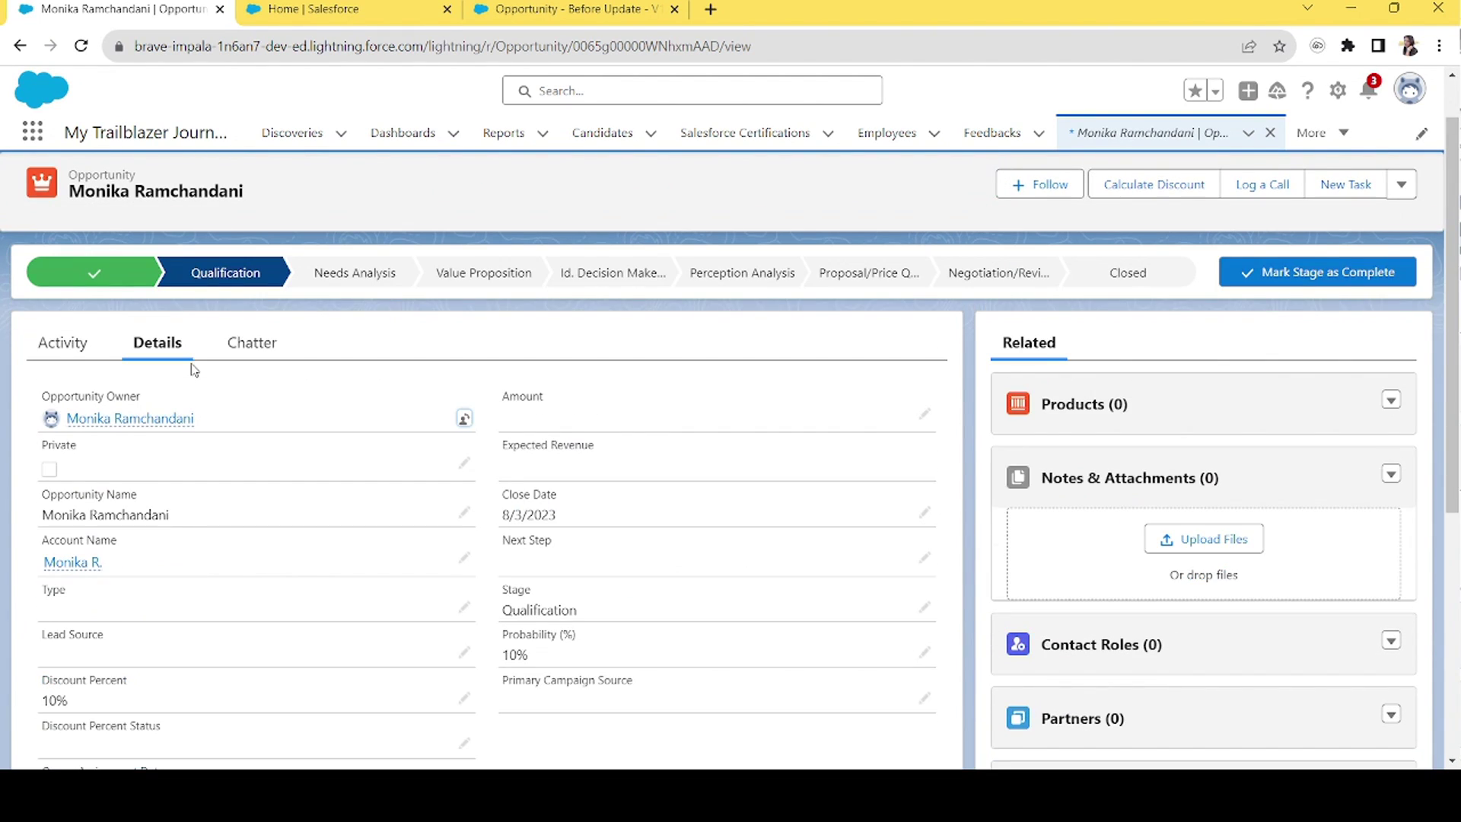
scroll(464, 456, down, 5)
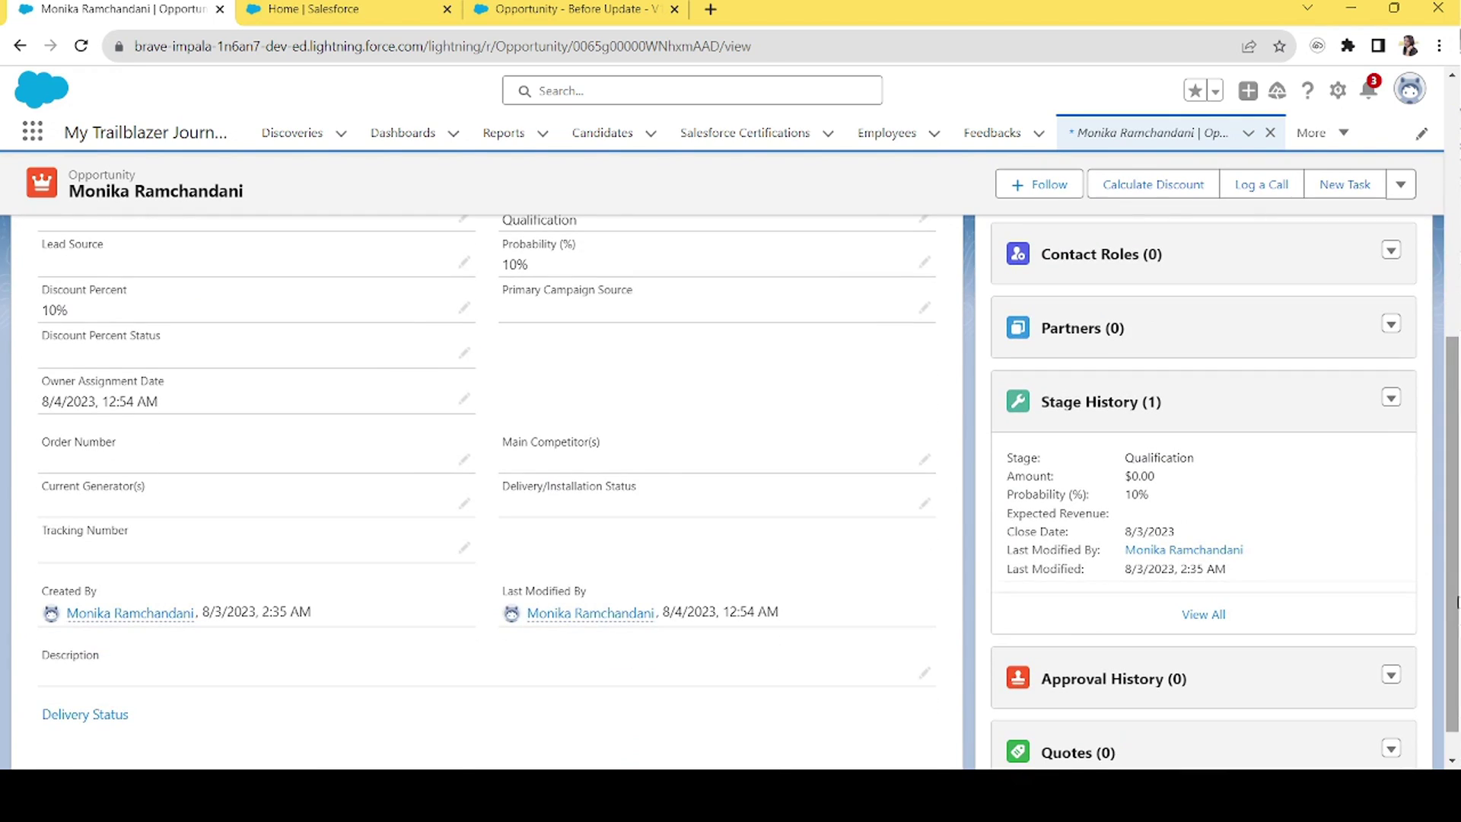
Check the opportunity's Owner Assignment Date, switch to the Opportunity - Before Update flow and review its start trigger settings.
drag(197, 414, 30, 410)
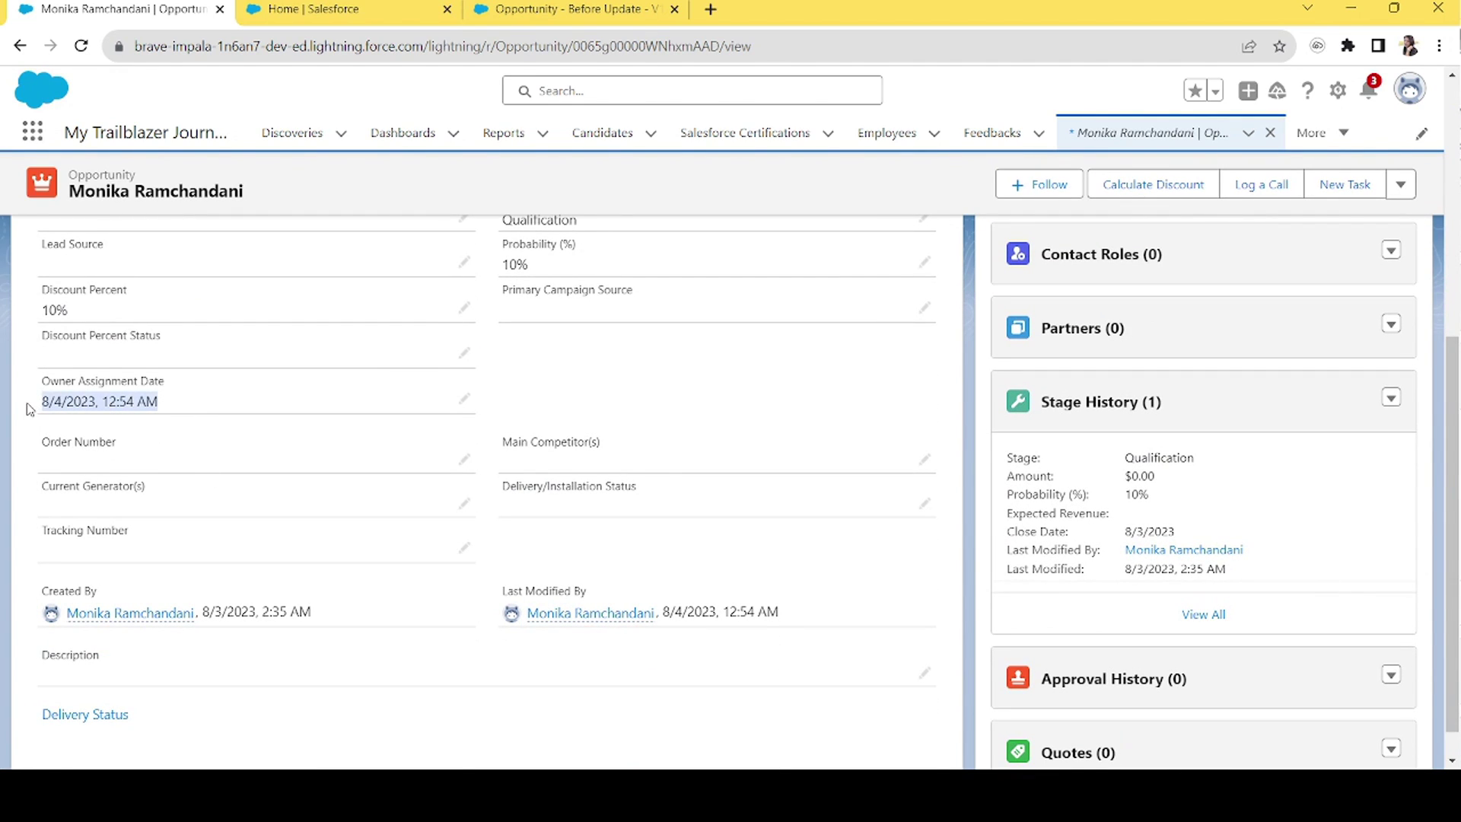
click(201, 414)
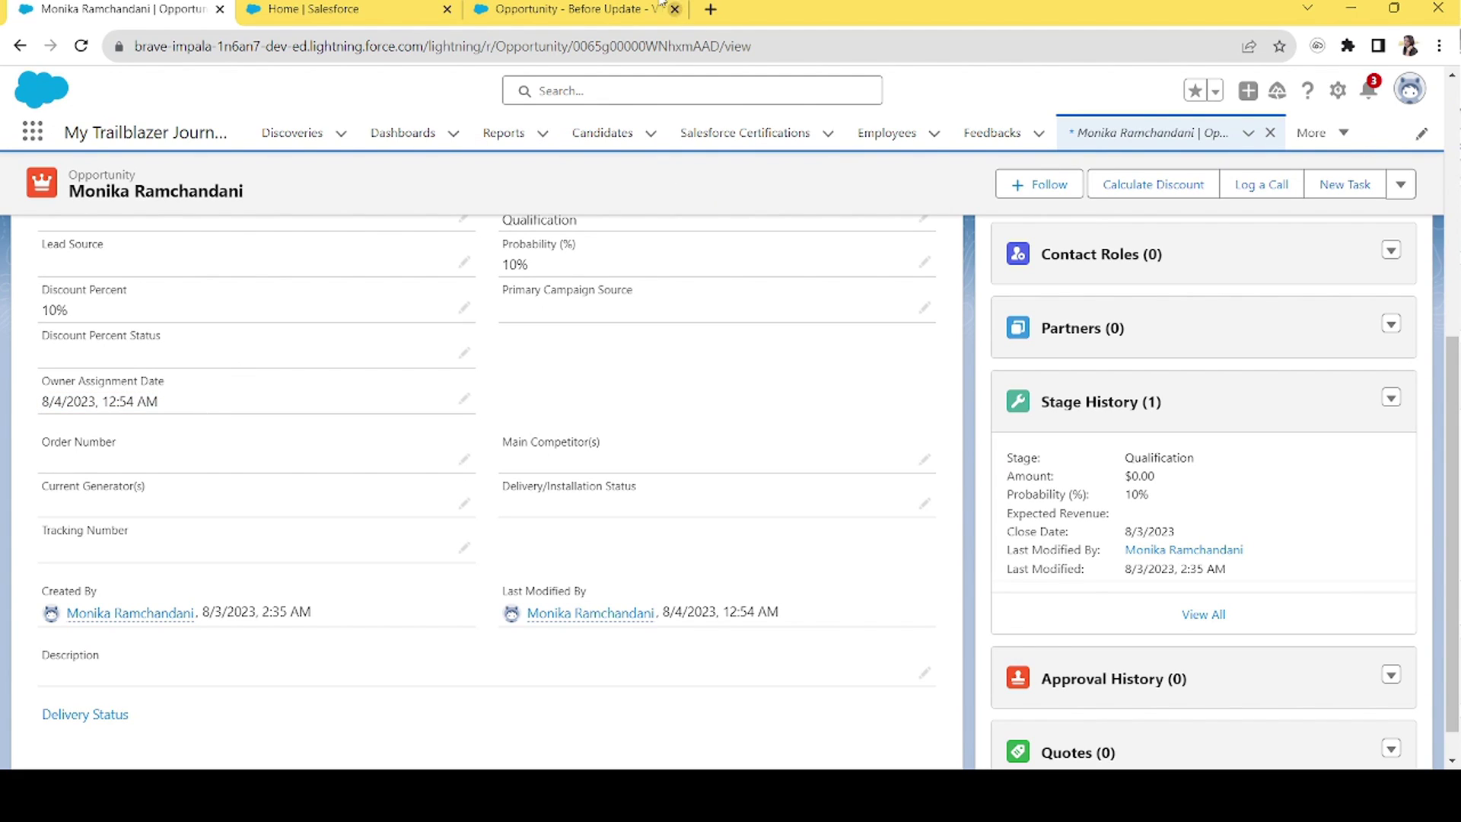
click(601, 9)
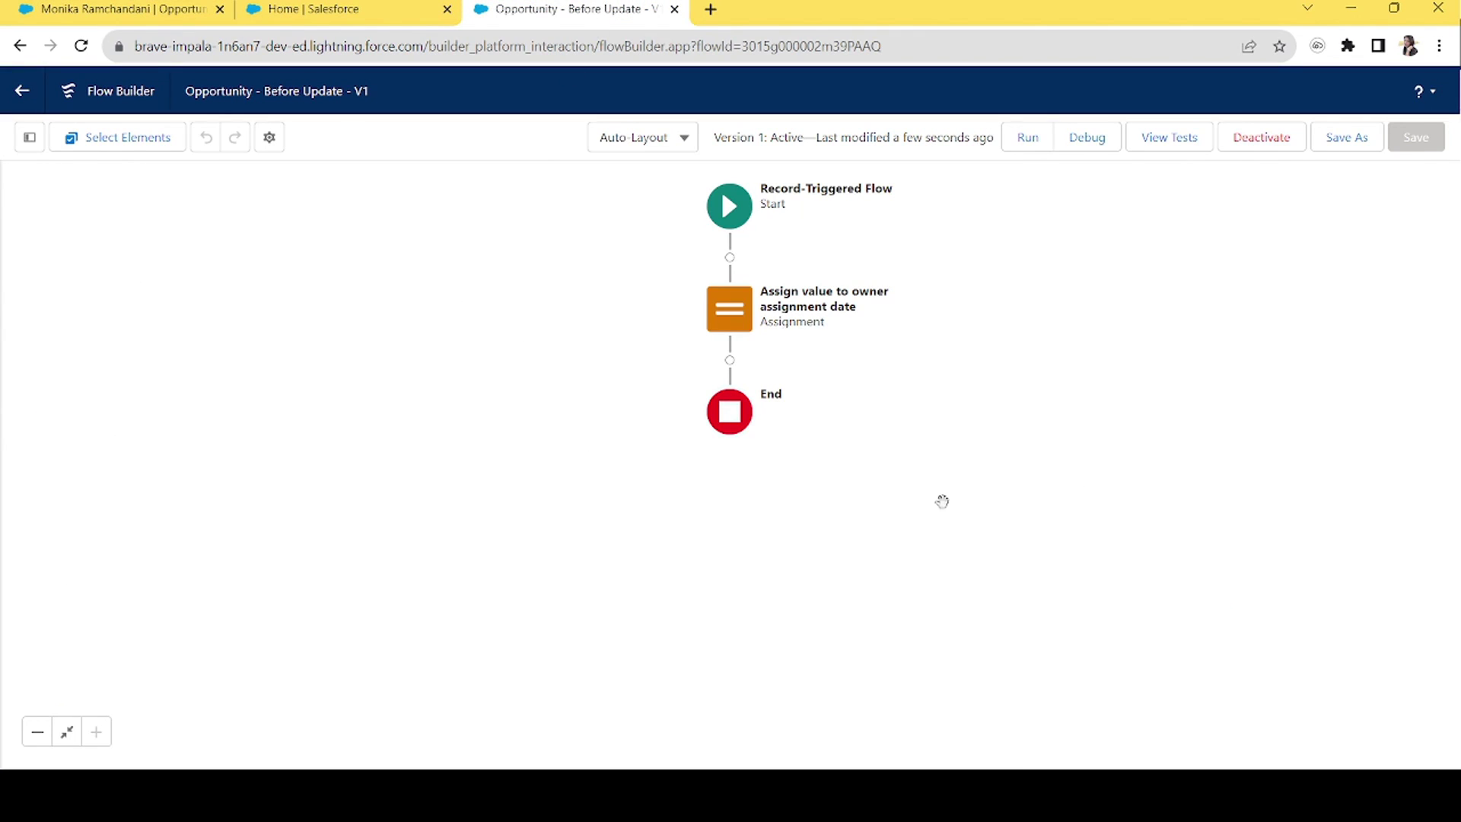
click(736, 227)
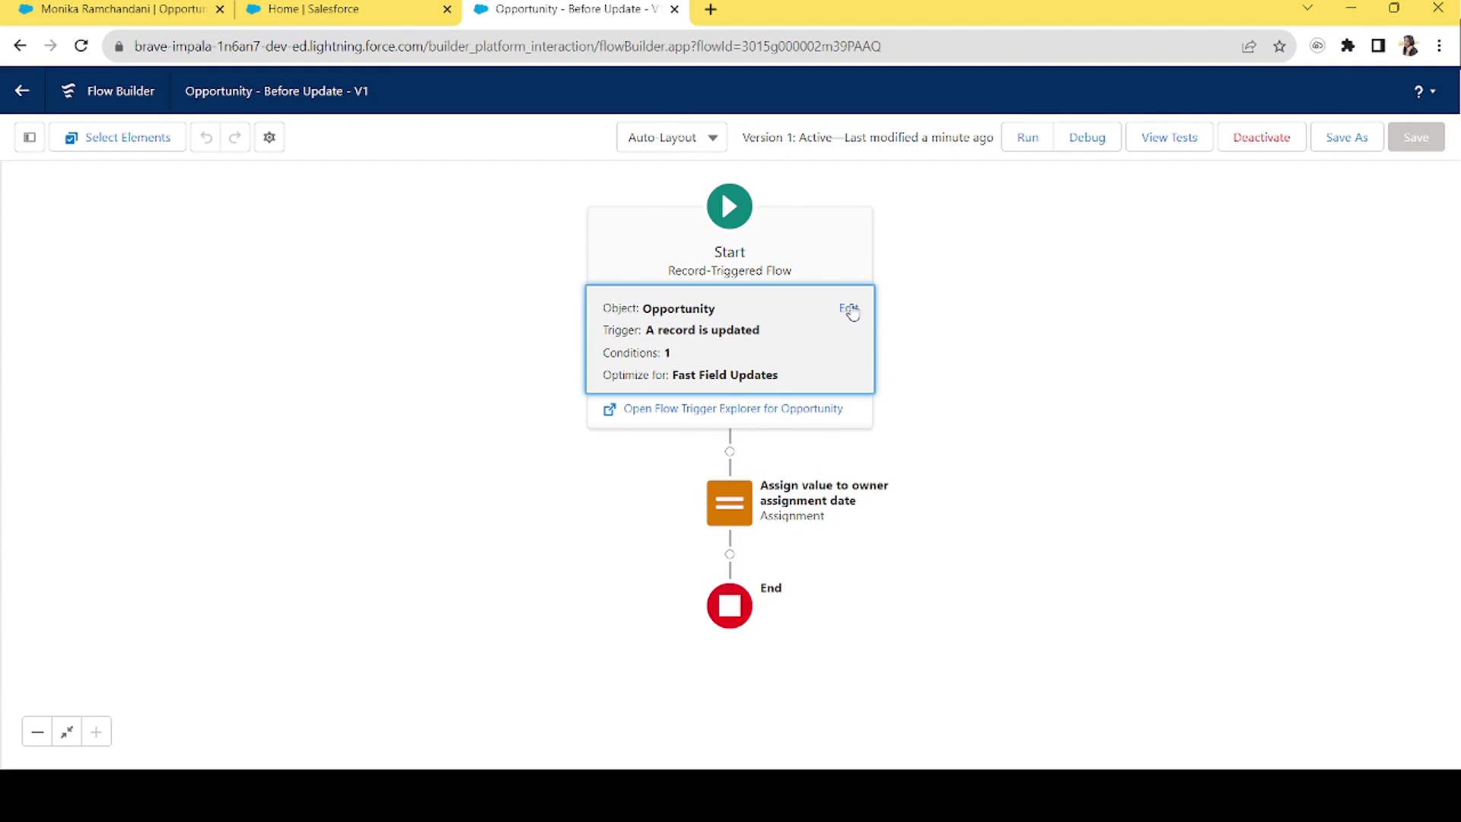
click(850, 310)
click(1182, 670)
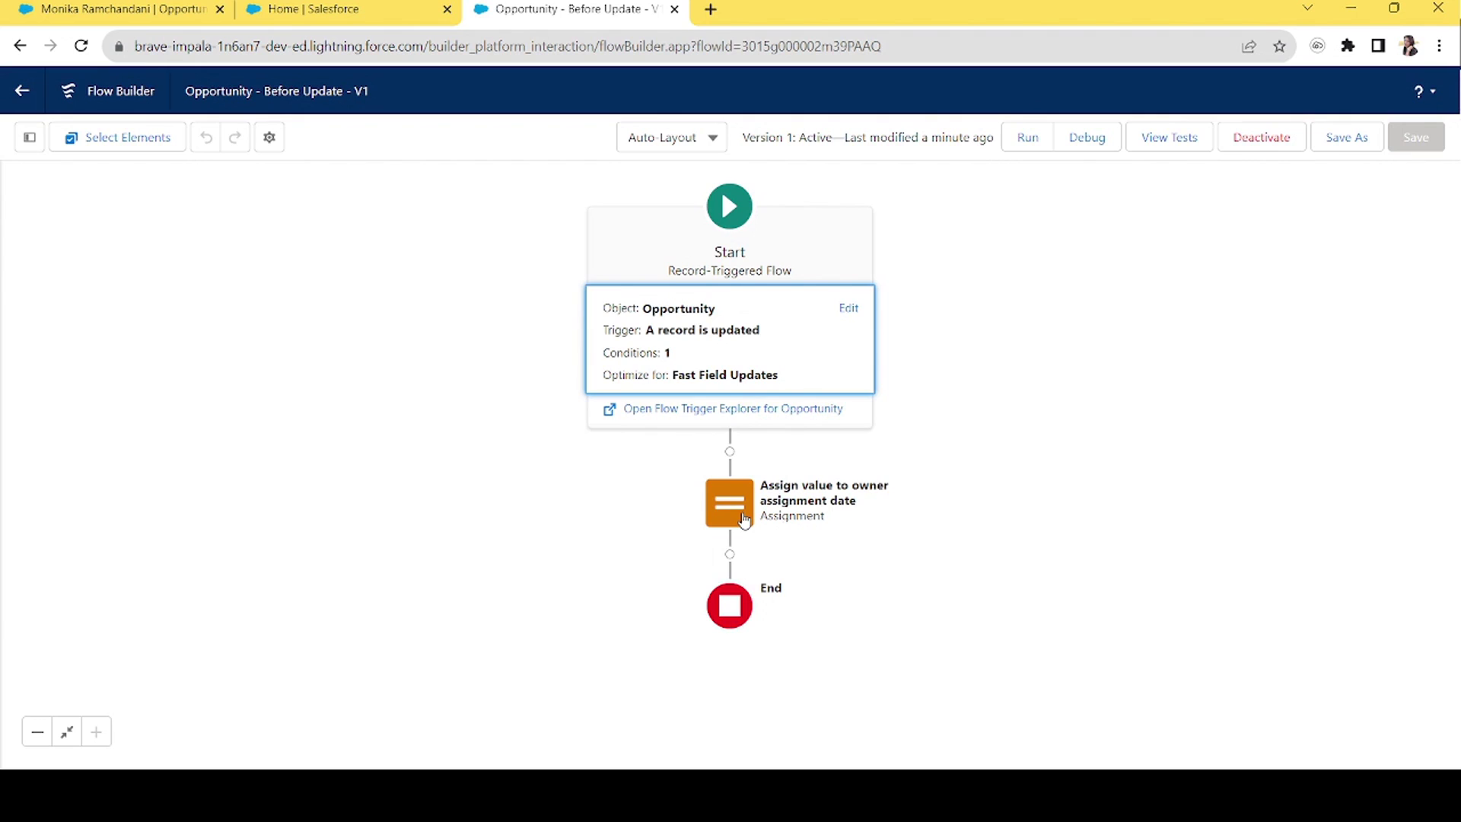
Review the variable and value of the "Assign value to owner assignment date" element and close it without changes.
double_click(743, 520)
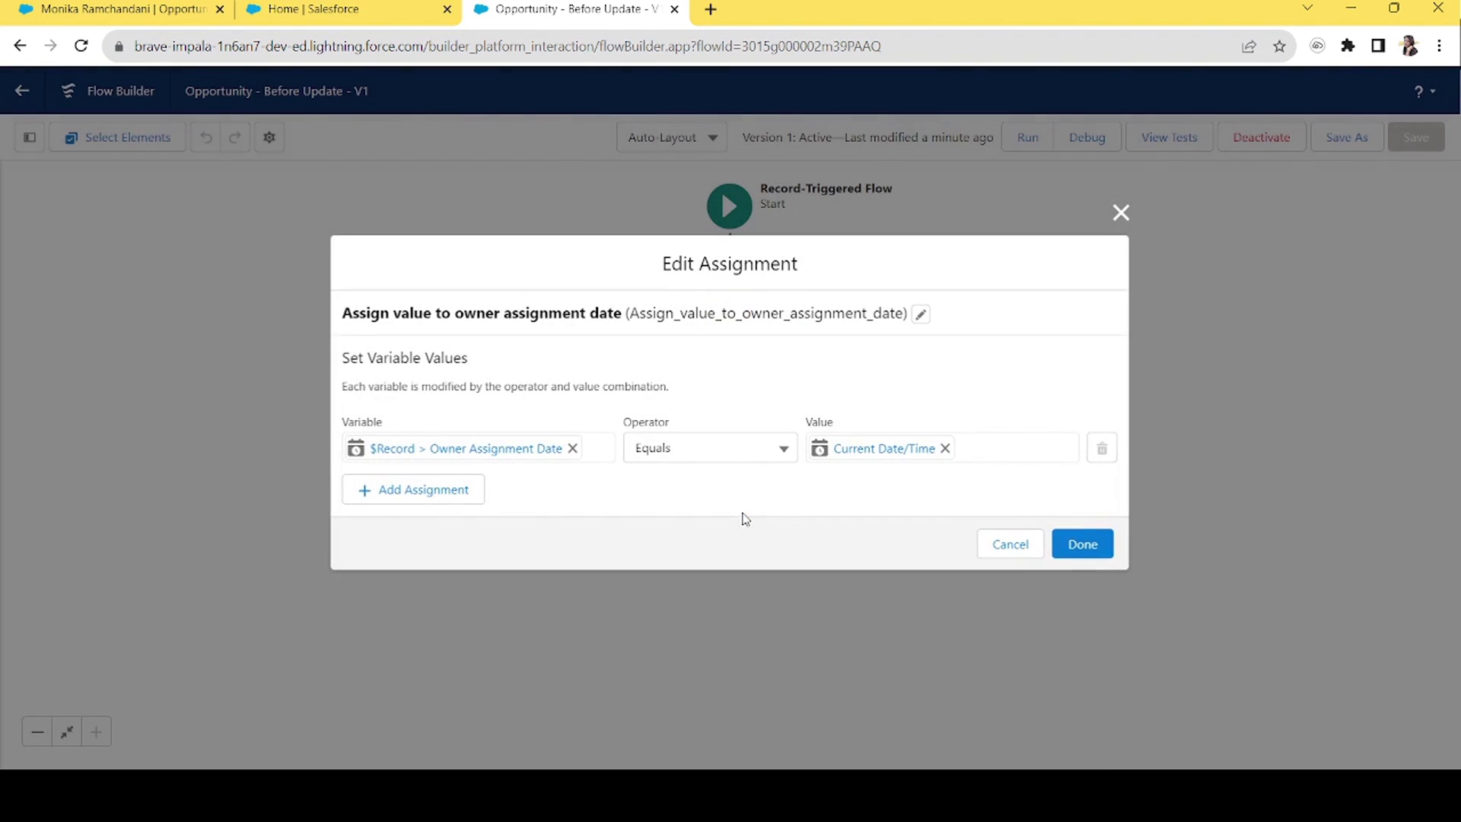
click(401, 453)
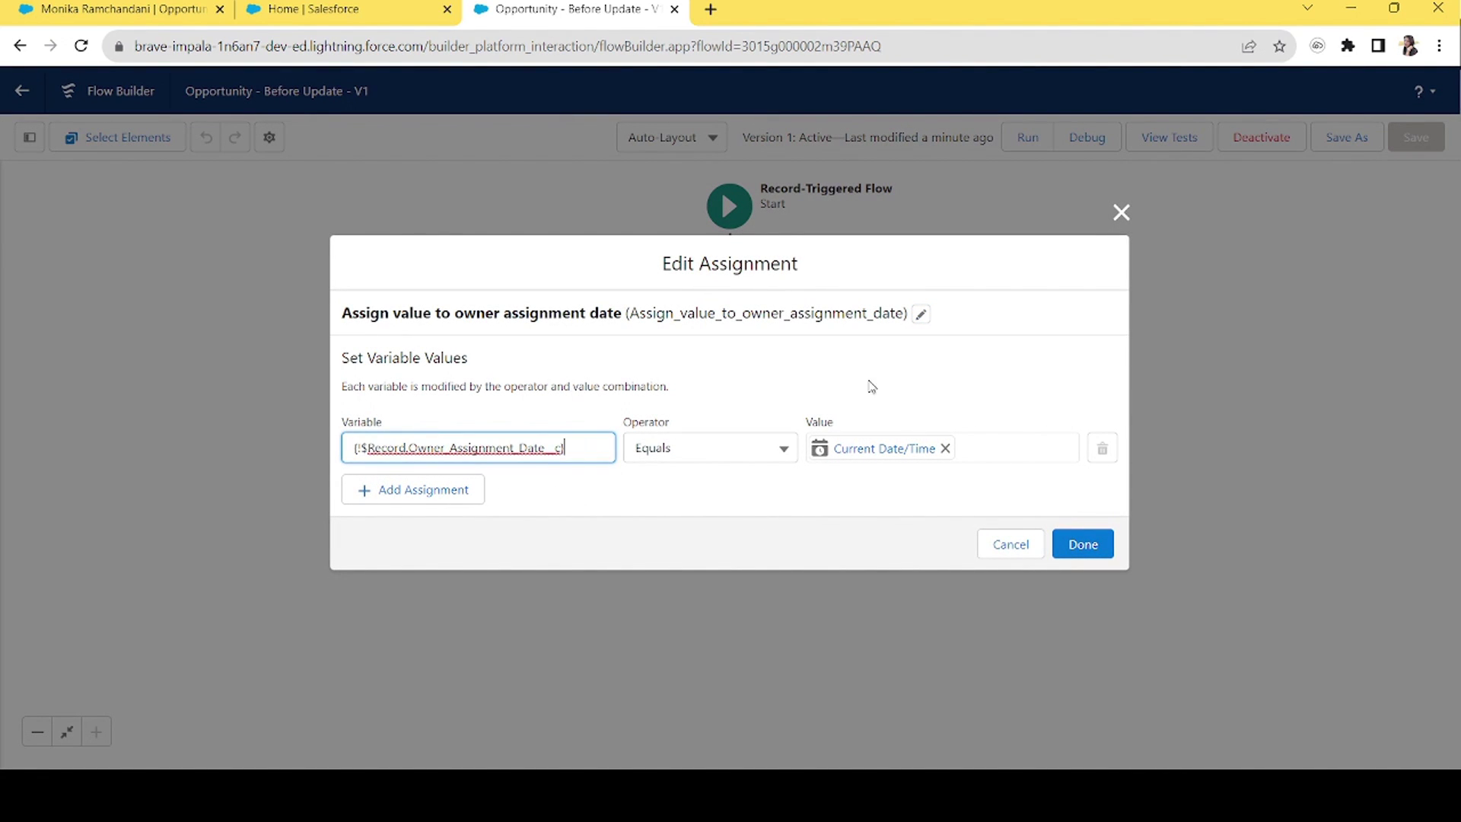
click(1121, 213)
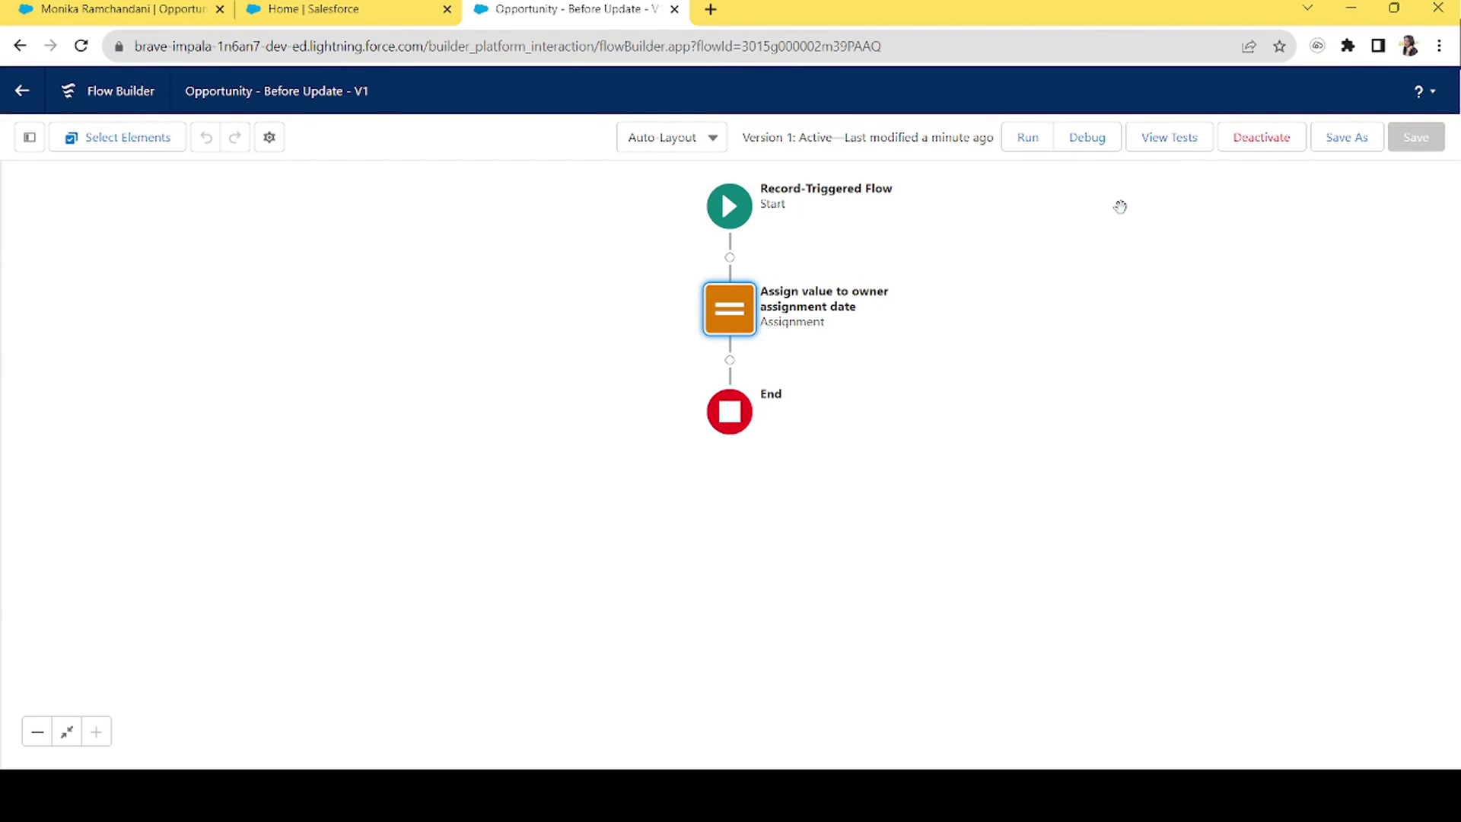
Draft an Update Triggering Record element after the assignment that sets Owner_Assignment_Date__c to {!$Flow.CurrentDateTime}, and discard it.
click(730, 360)
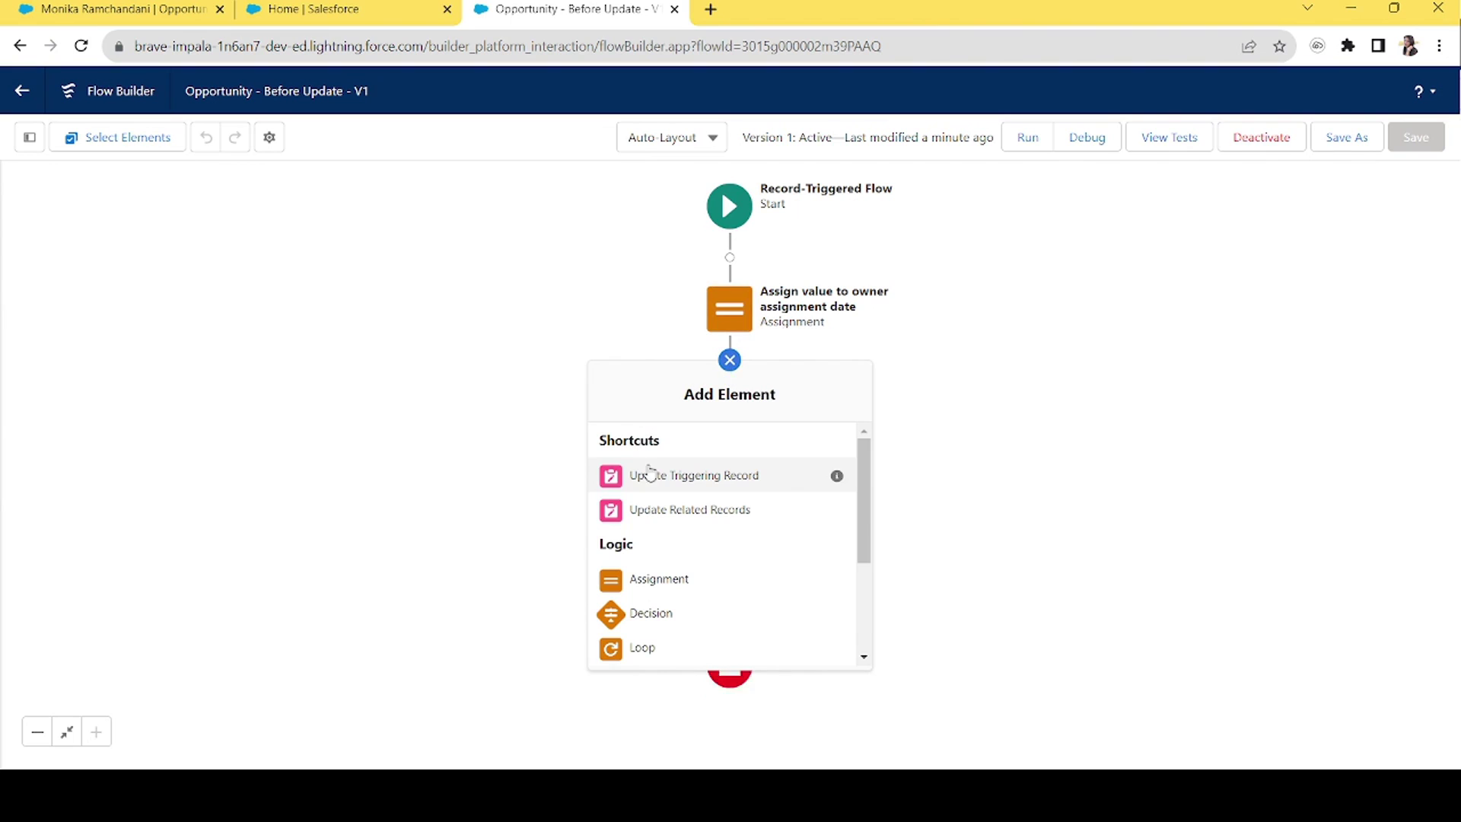
click(658, 479)
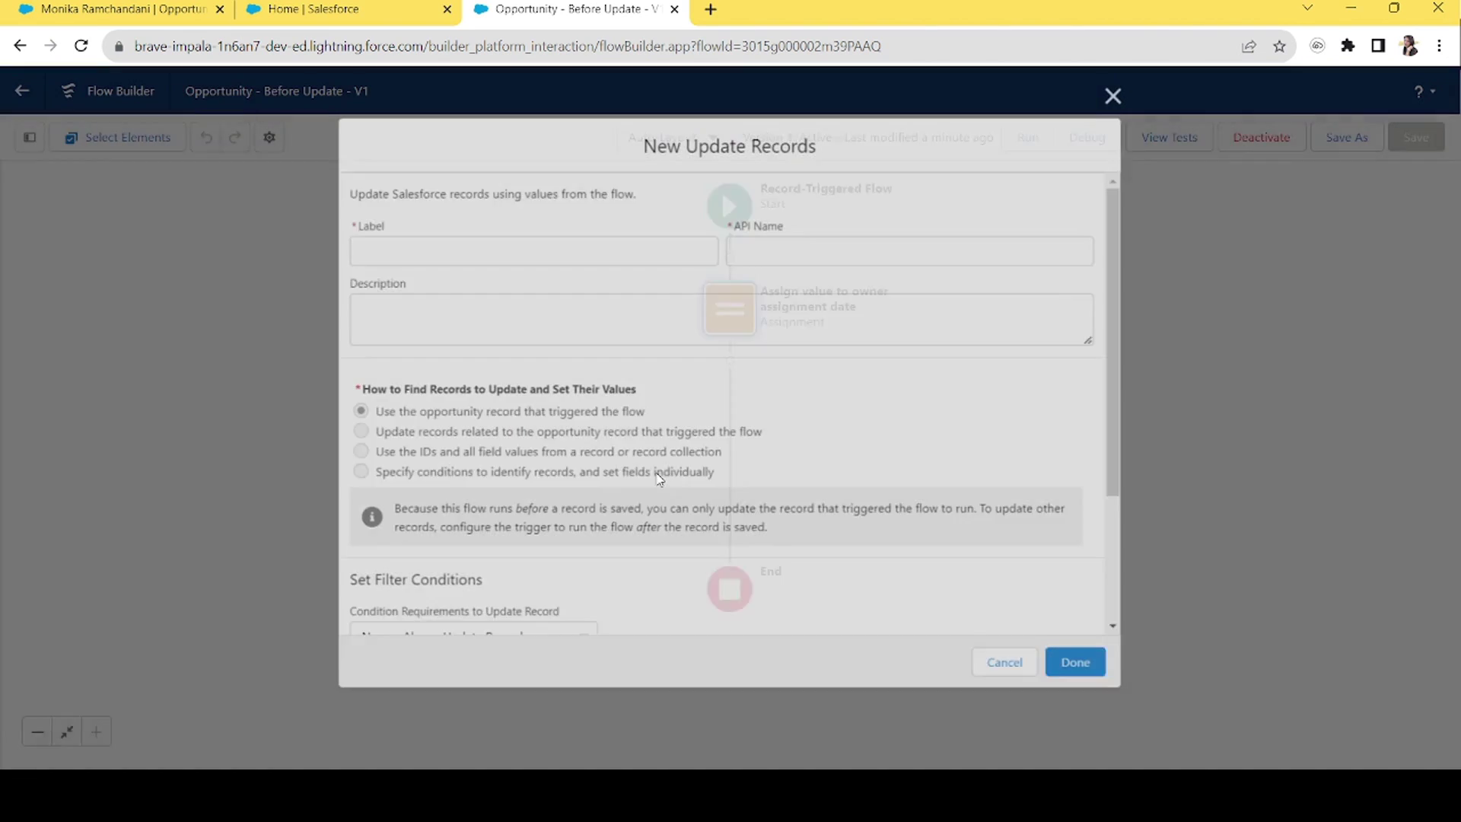
scroll(1121, 449, down, 3)
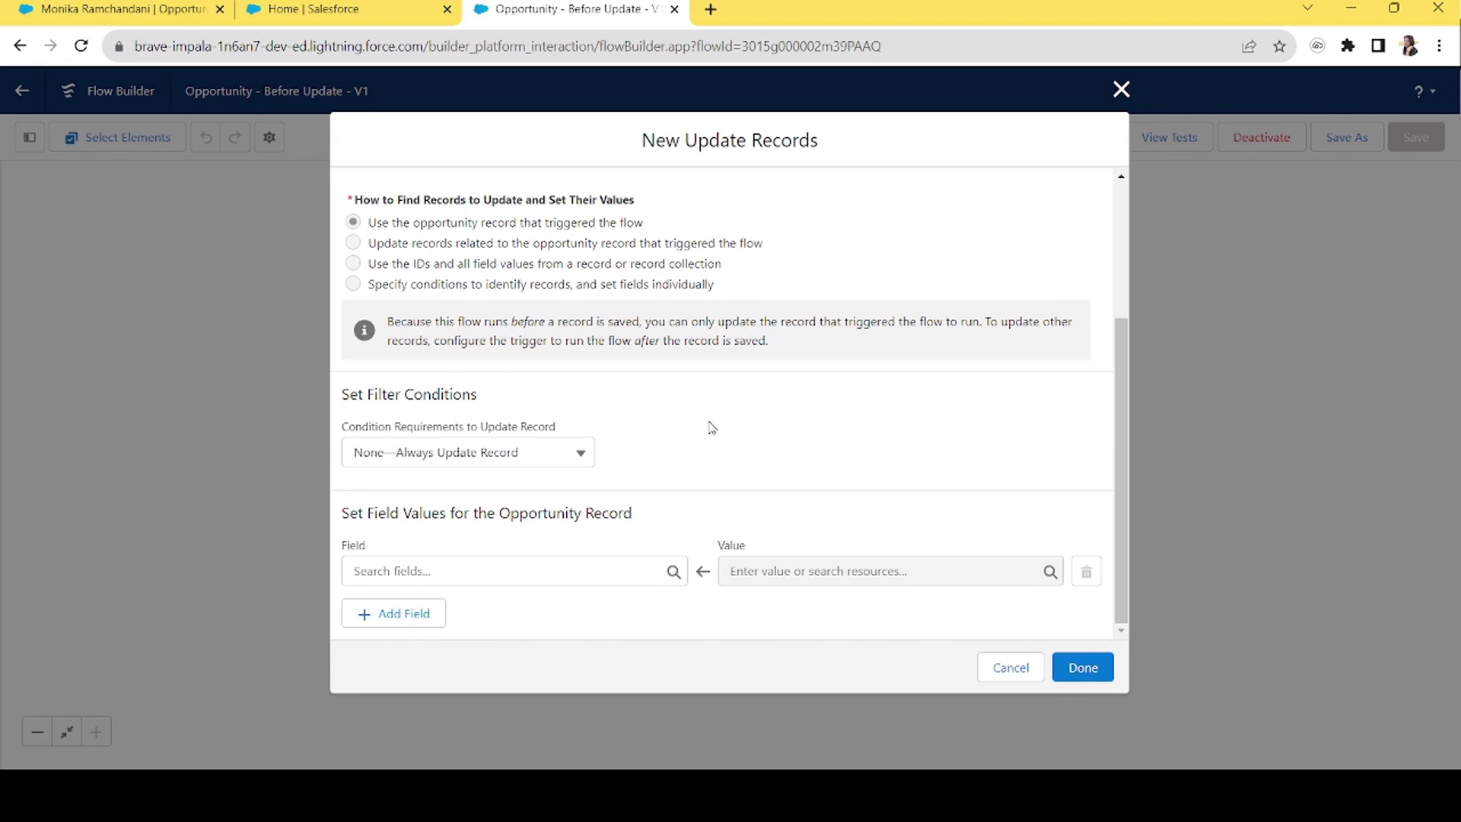
click(485, 572)
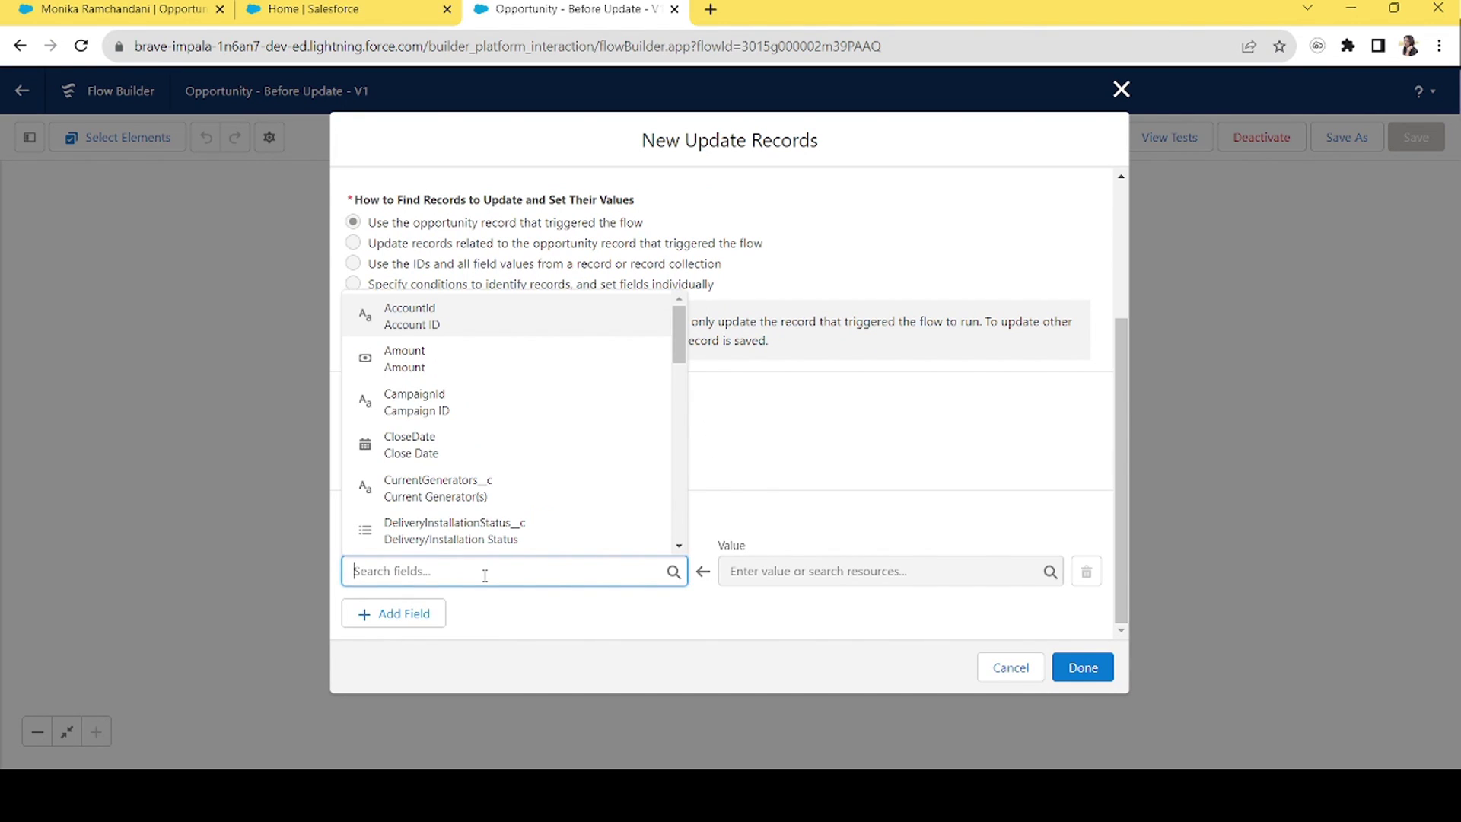
text(own)
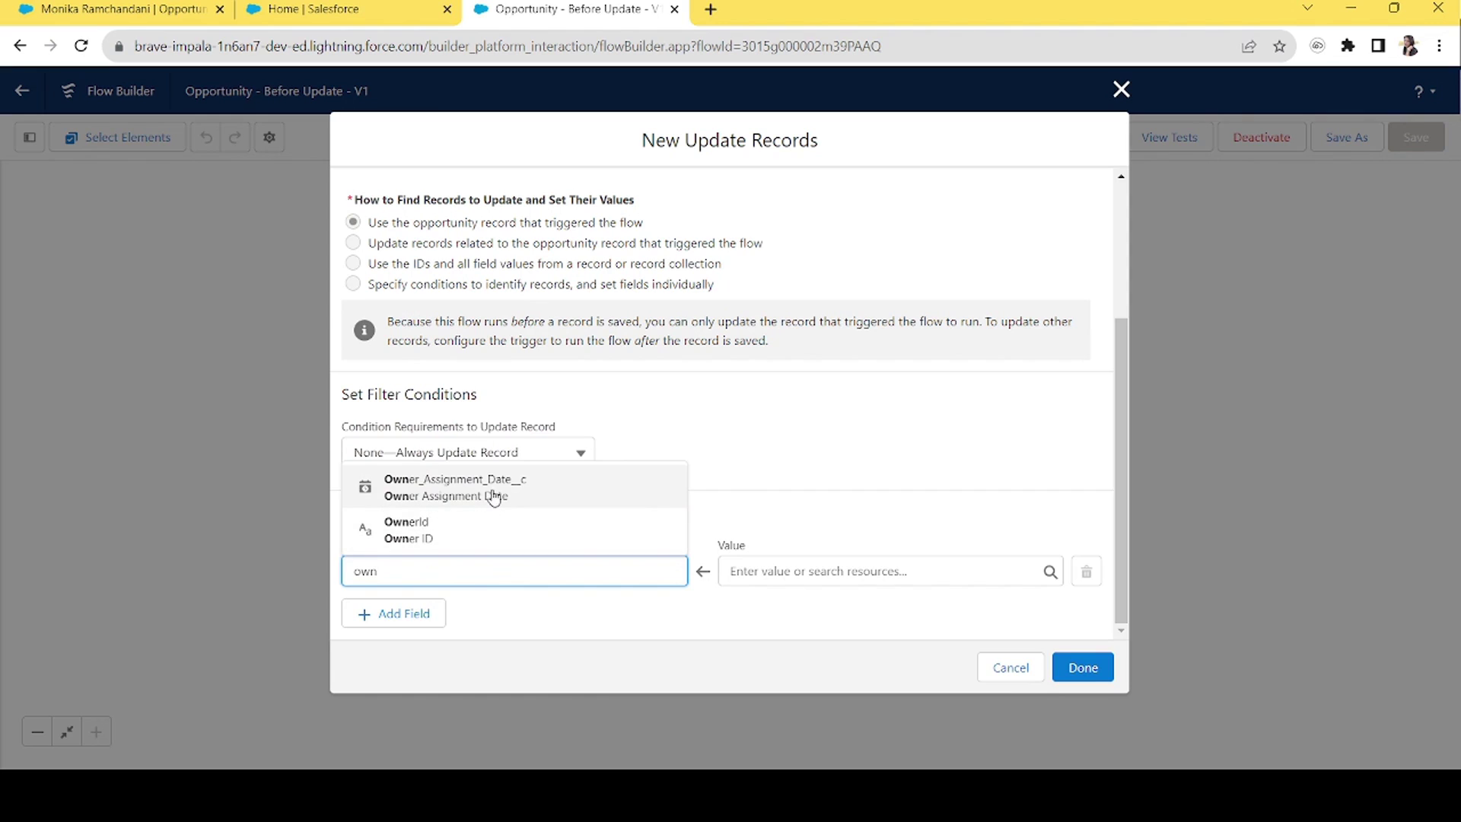
click(491, 495)
click(797, 582)
text(flow)
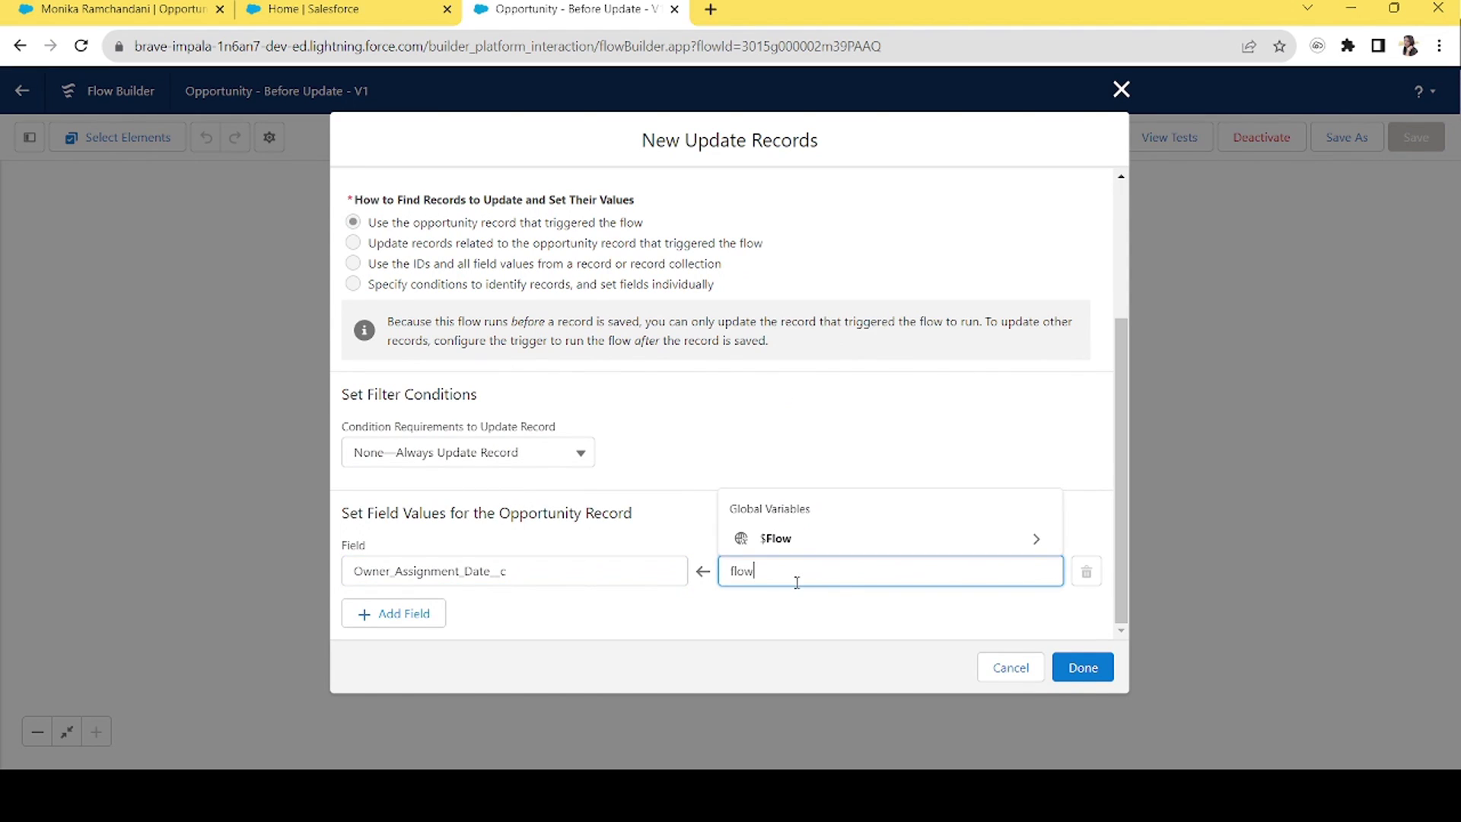
click(875, 540)
text(cu)
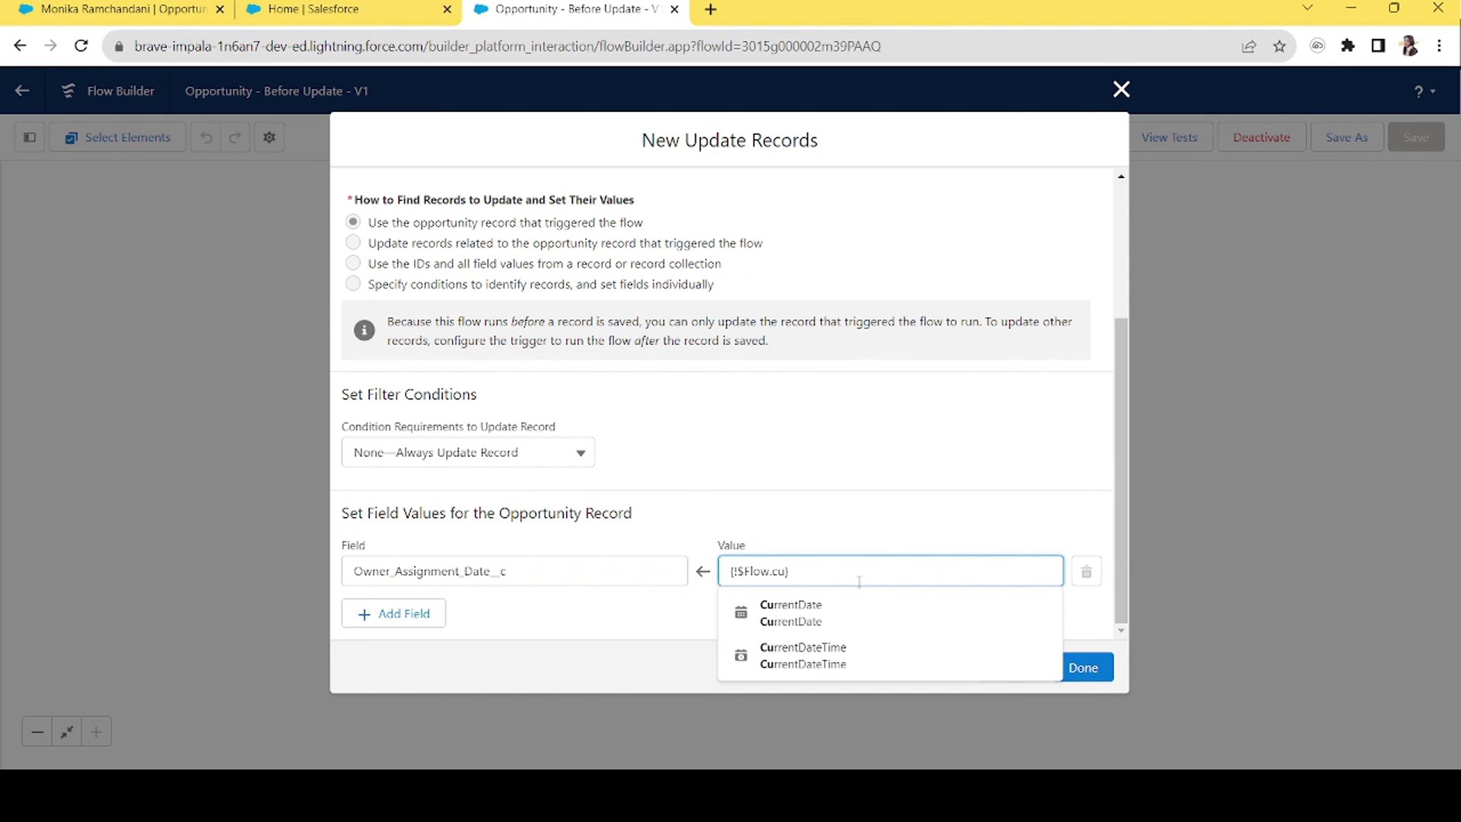
click(808, 657)
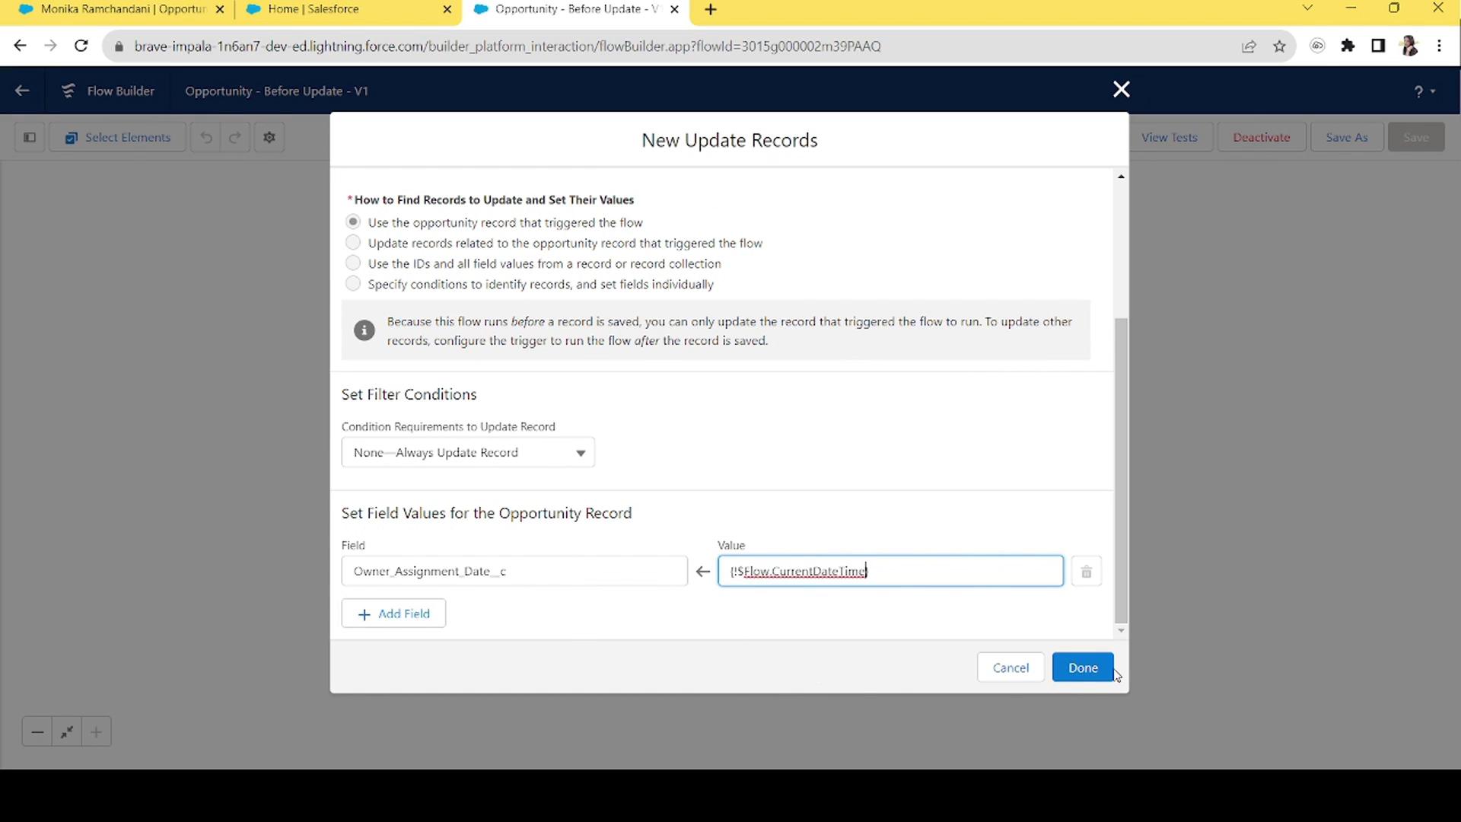
click(1010, 667)
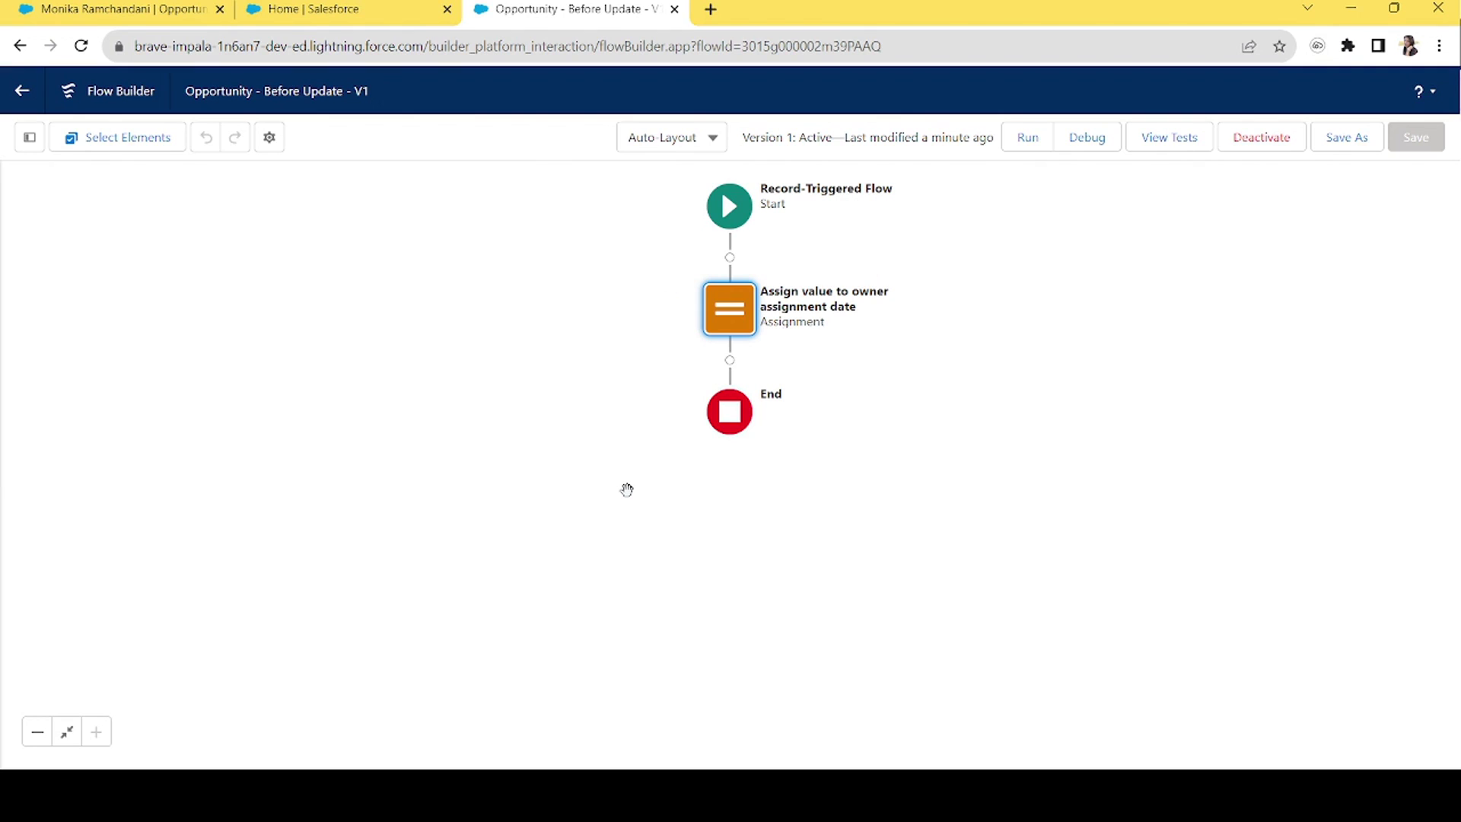
Return to the opportunity record, check whether Owner Assignment Date can be edited manually, and cancel the edit.
click(335, 6)
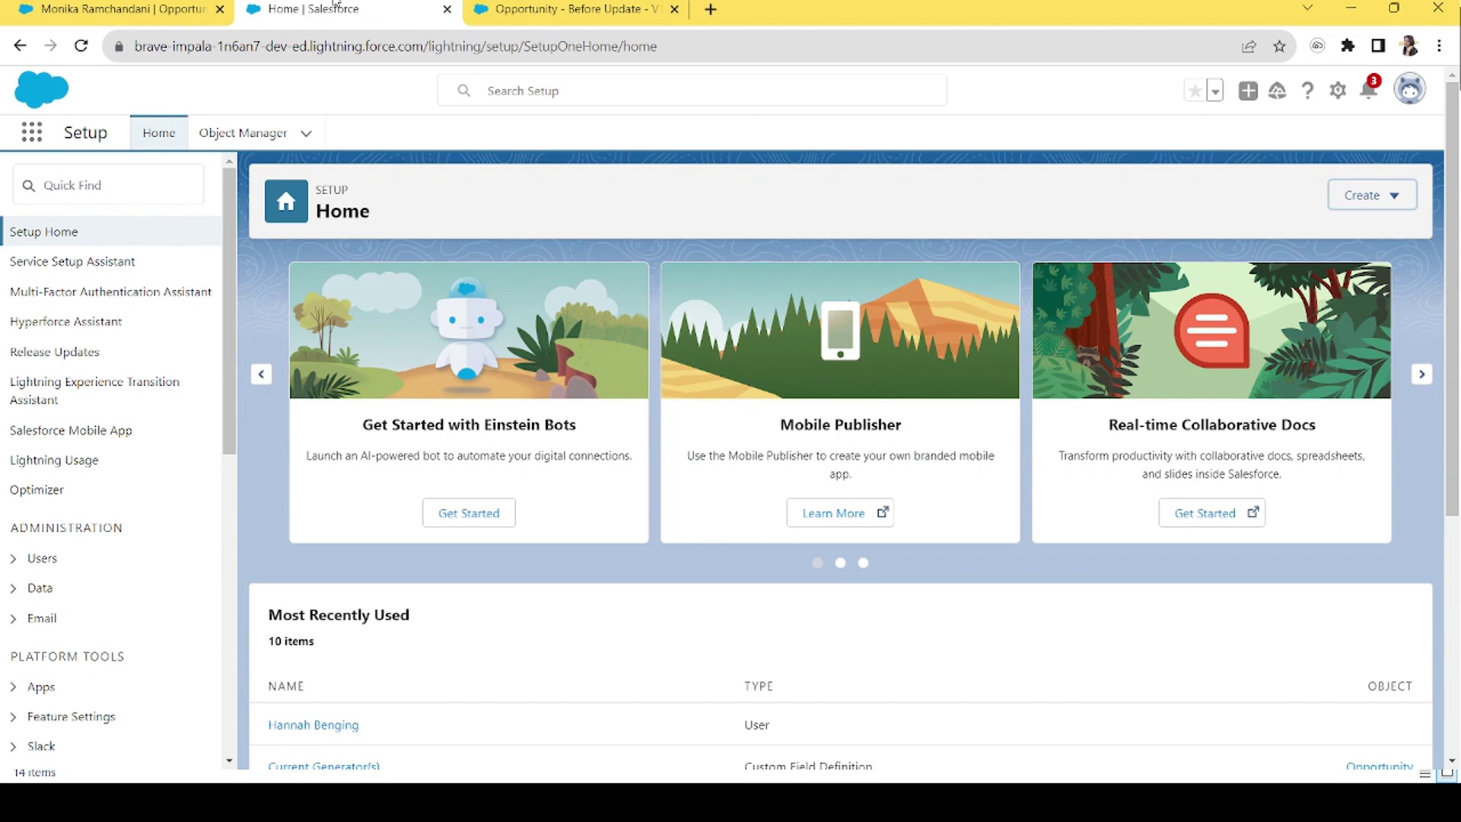
click(161, 9)
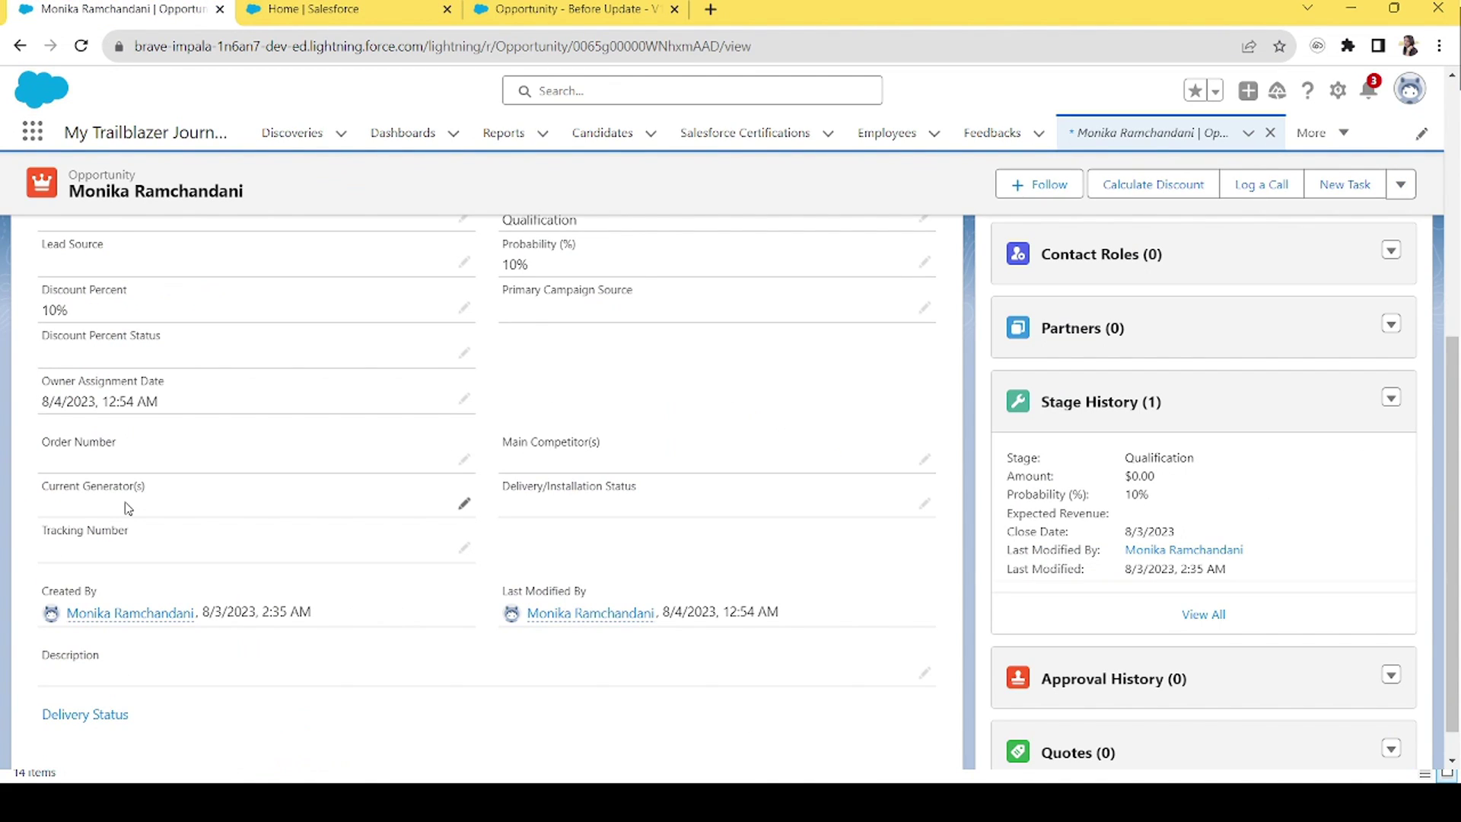
scroll(168, 483, down, 1)
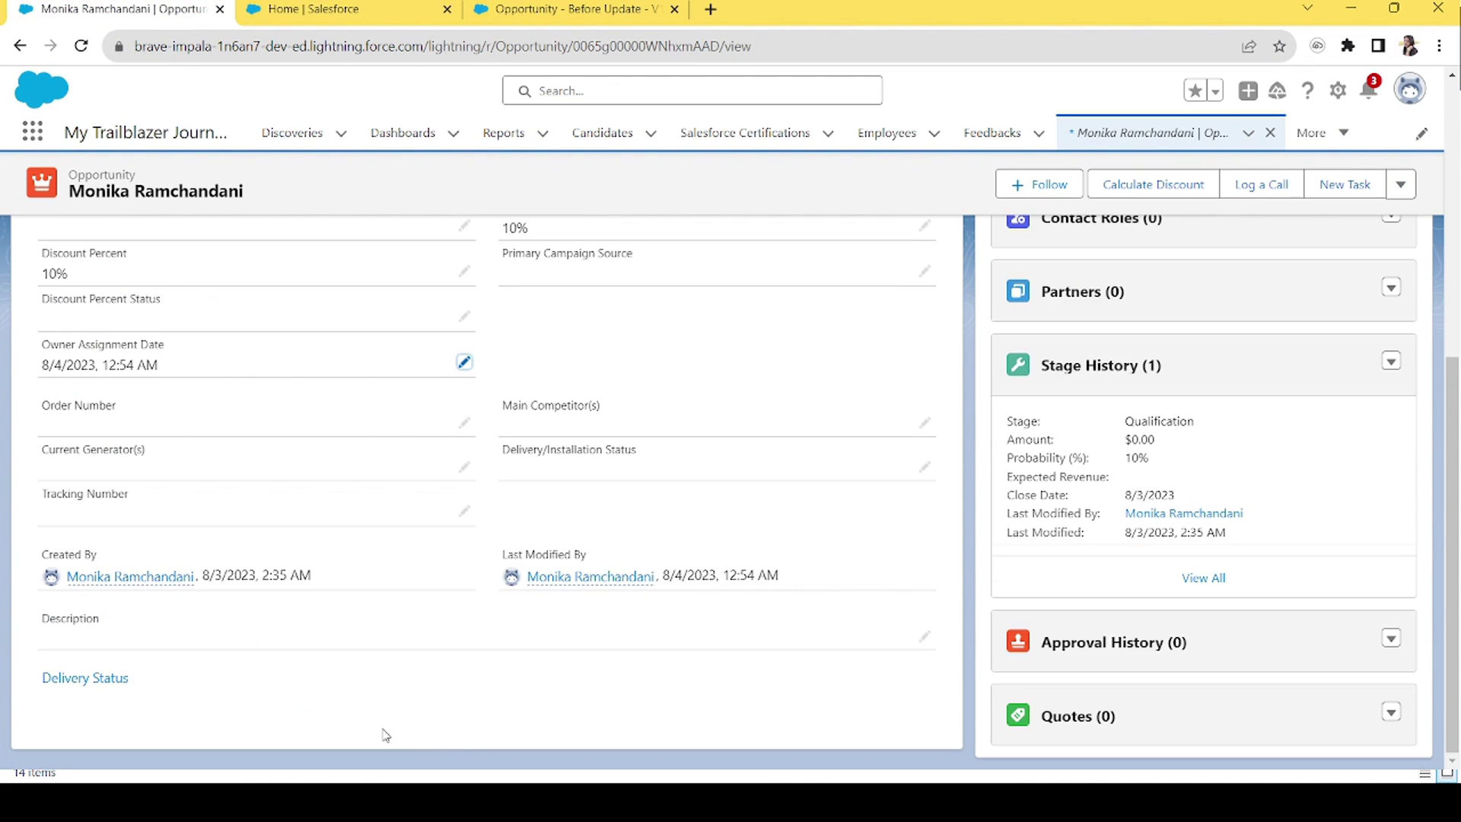
click(464, 364)
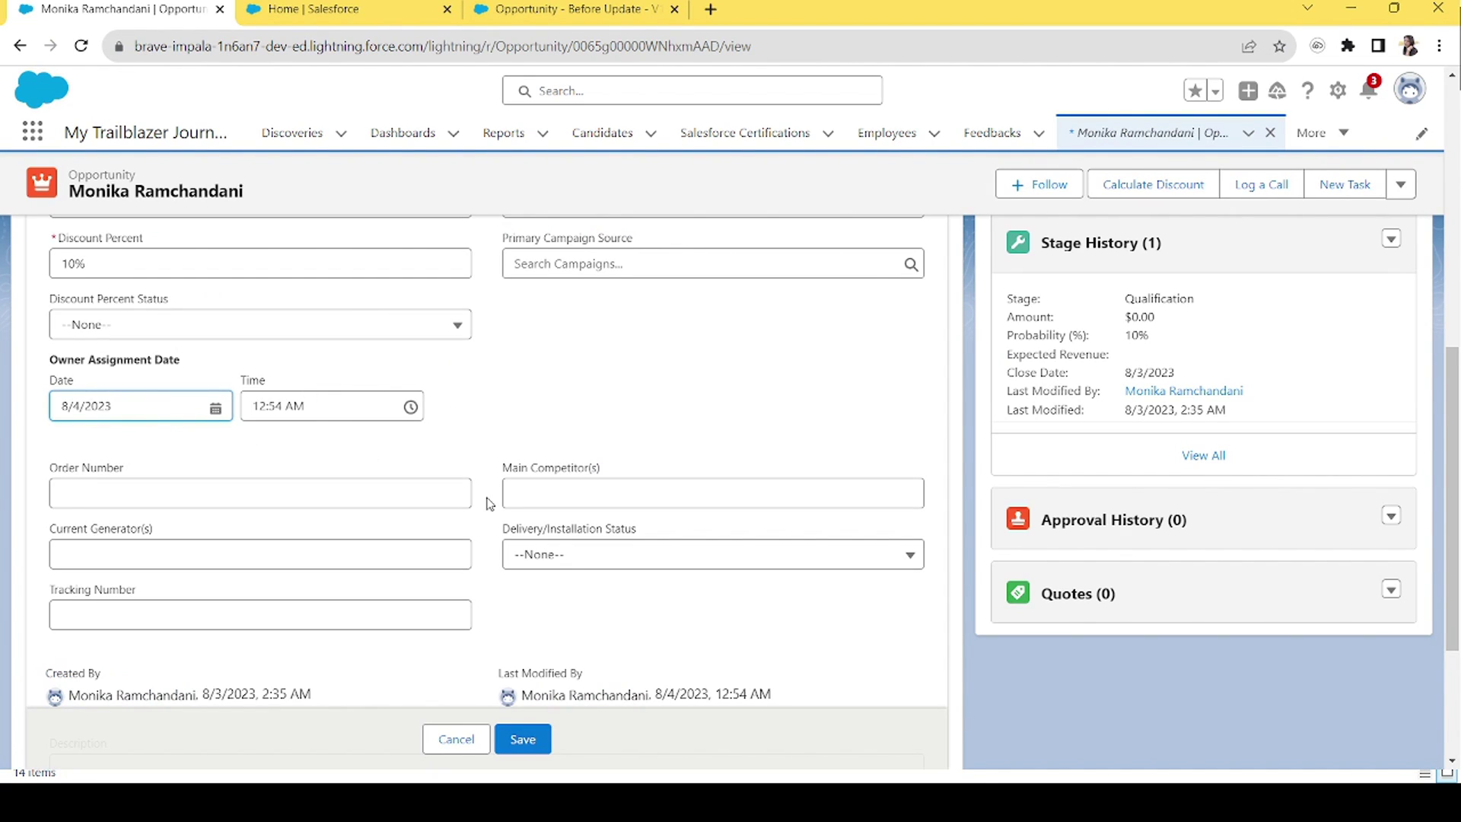
click(459, 742)
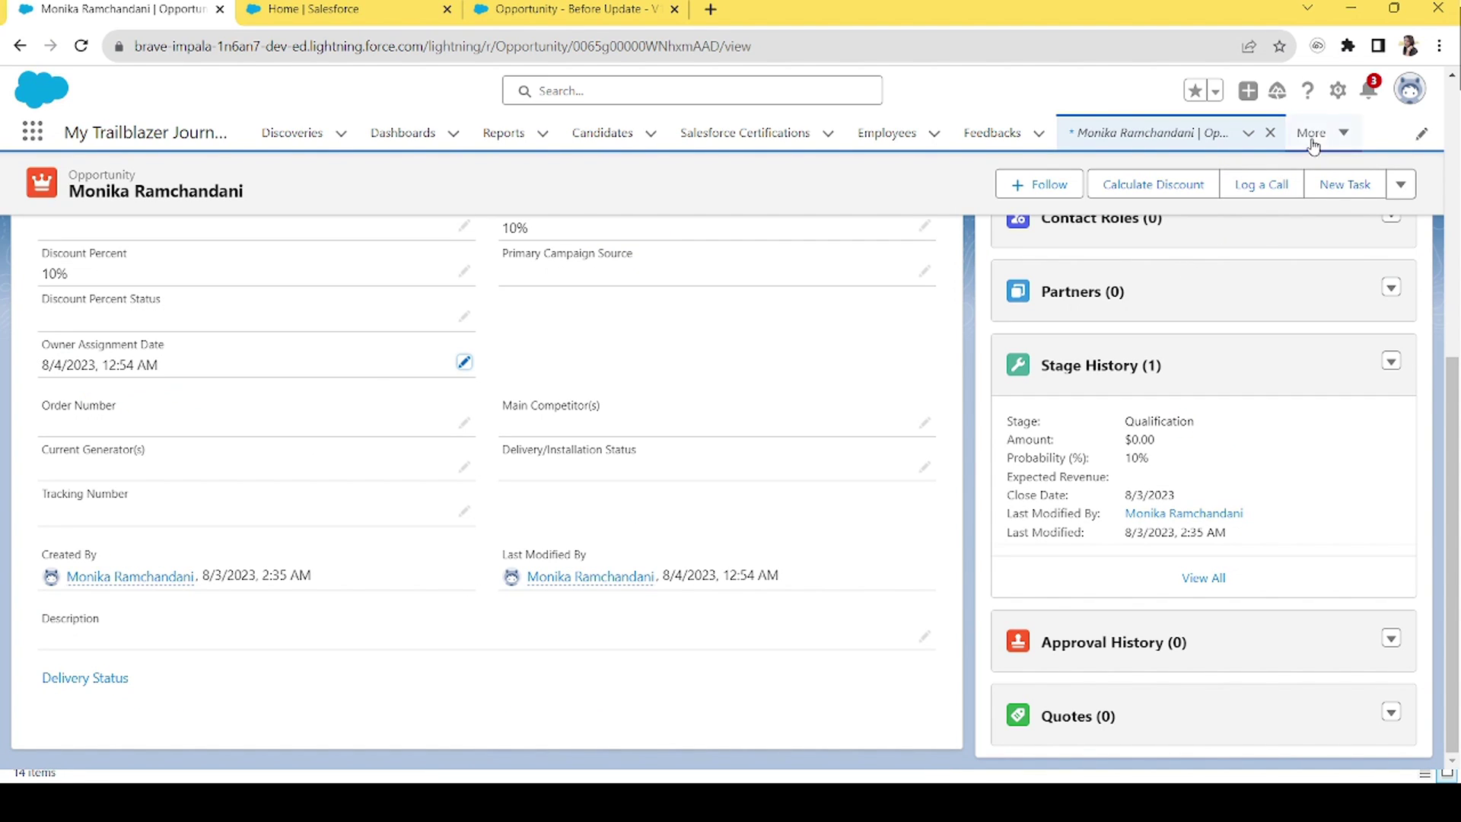
Open Setup from the opportunity record and find the Opportunity object in Object Manager by searching "opp".
click(1338, 91)
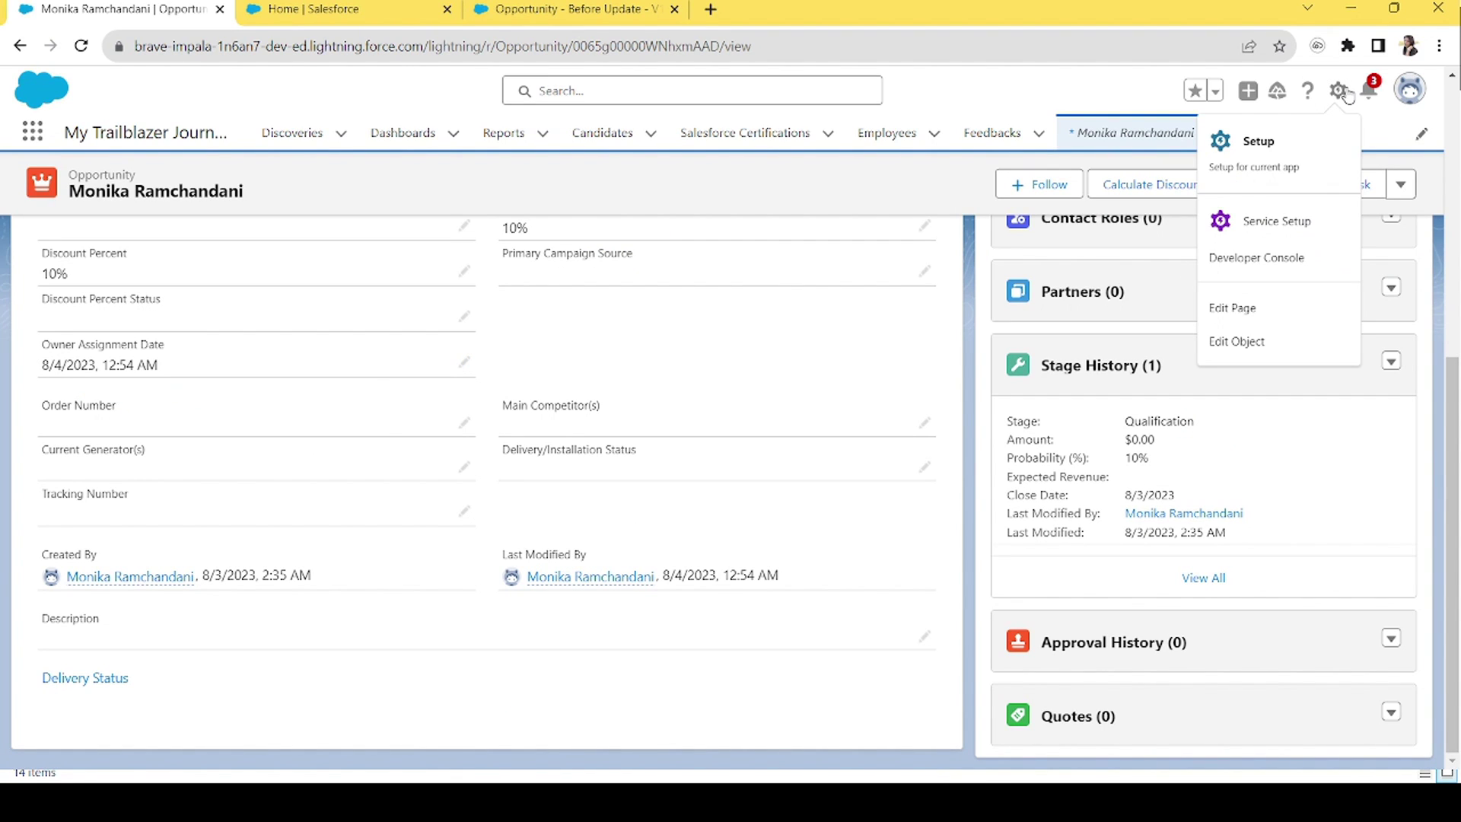
click(1266, 170)
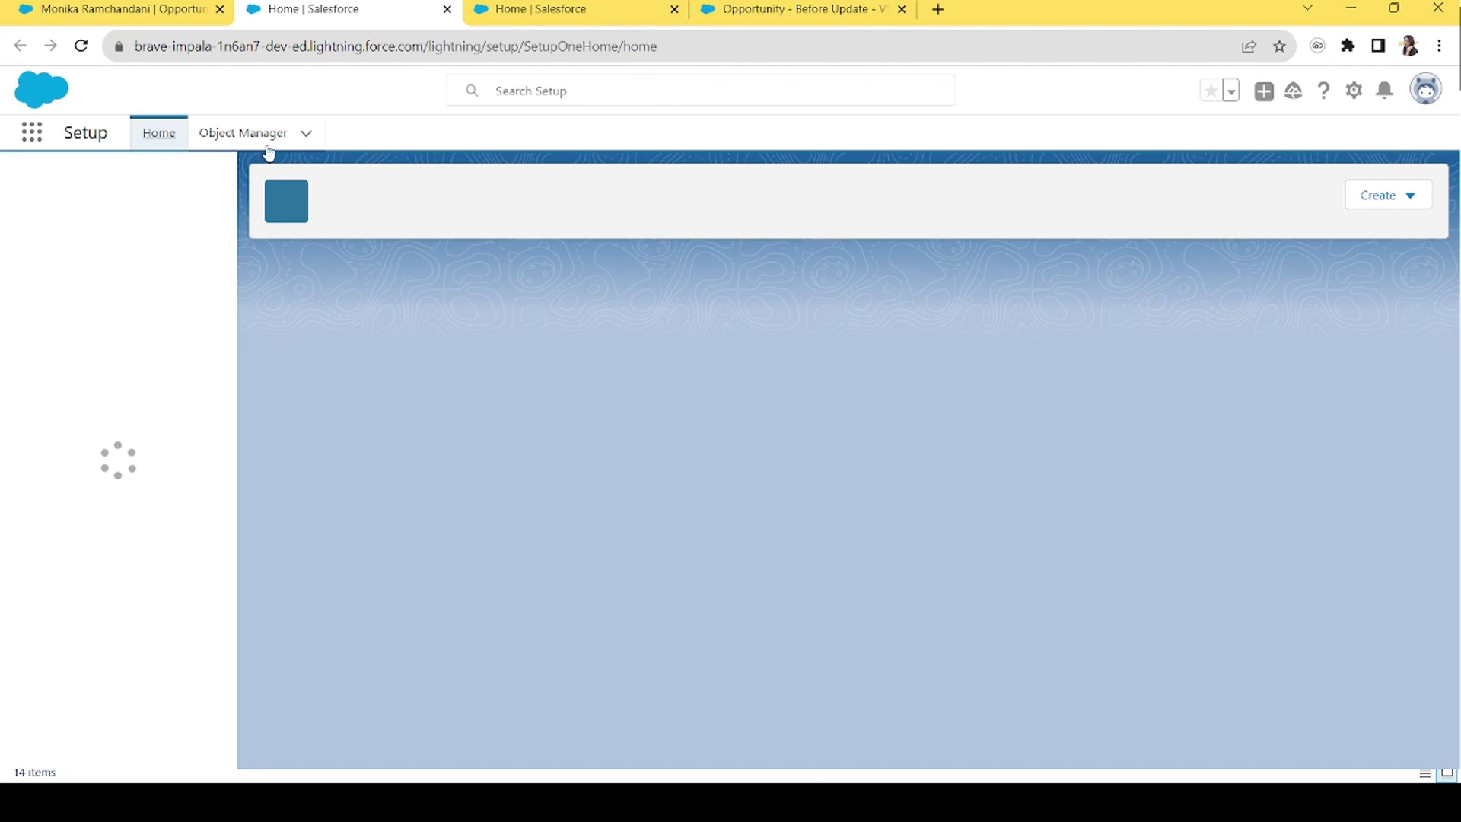
click(253, 137)
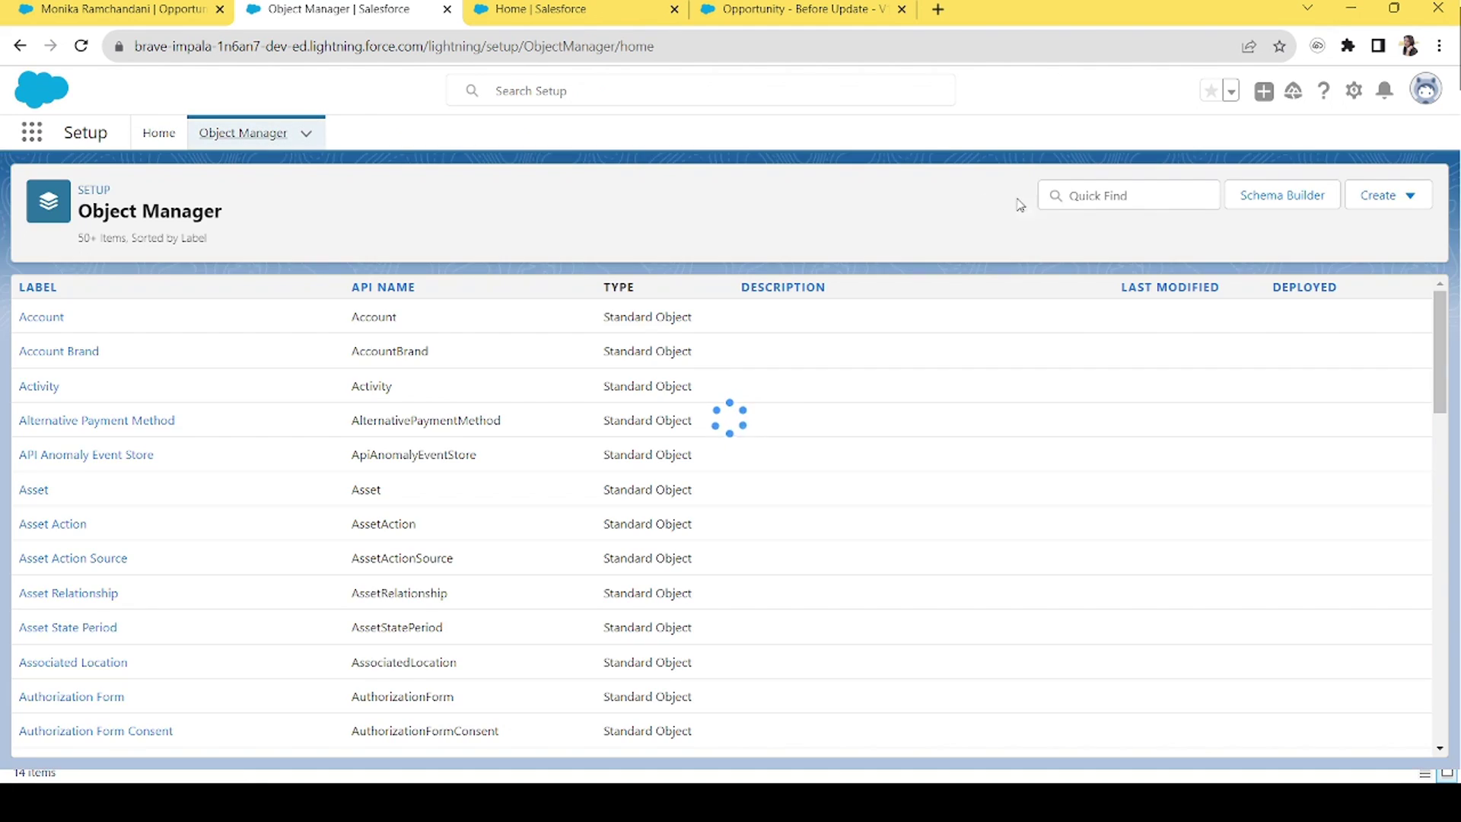
click(1098, 201)
text(opp)
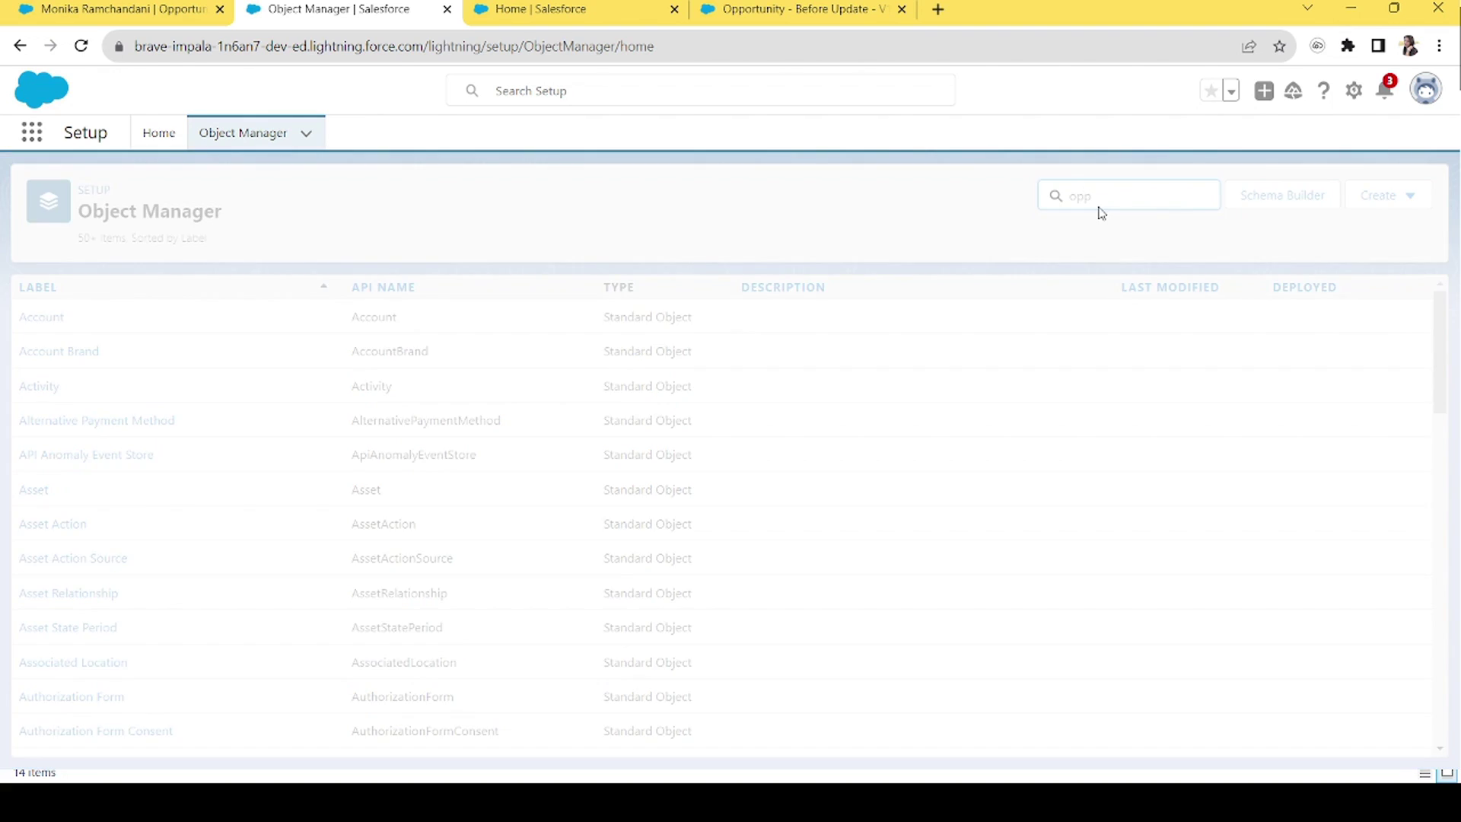
click(53, 318)
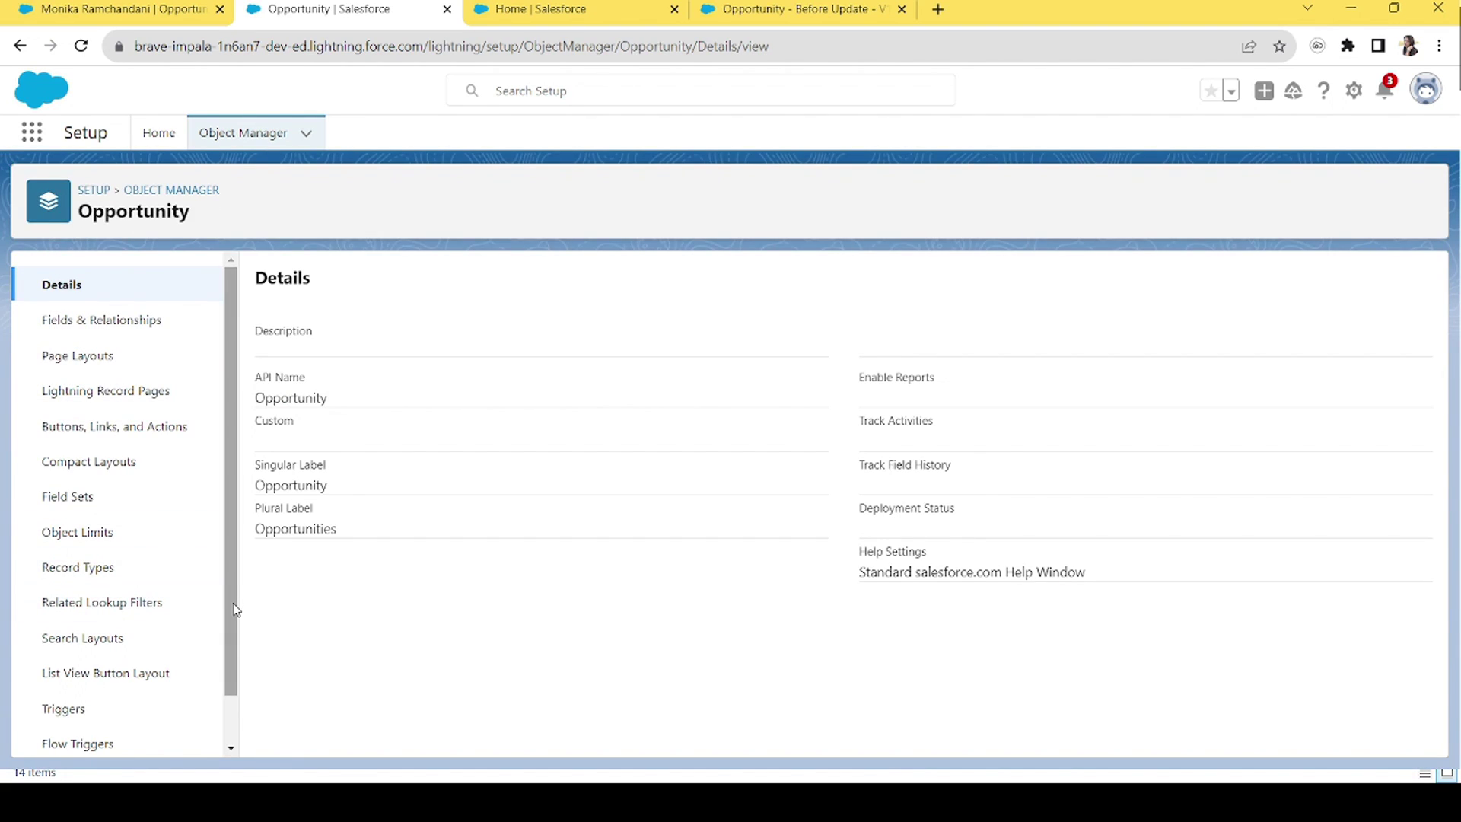
Start a new validation rule on the Opportunity object and name it Owner_Assignment_Validation_Rule.
scroll(235, 608, down, 1)
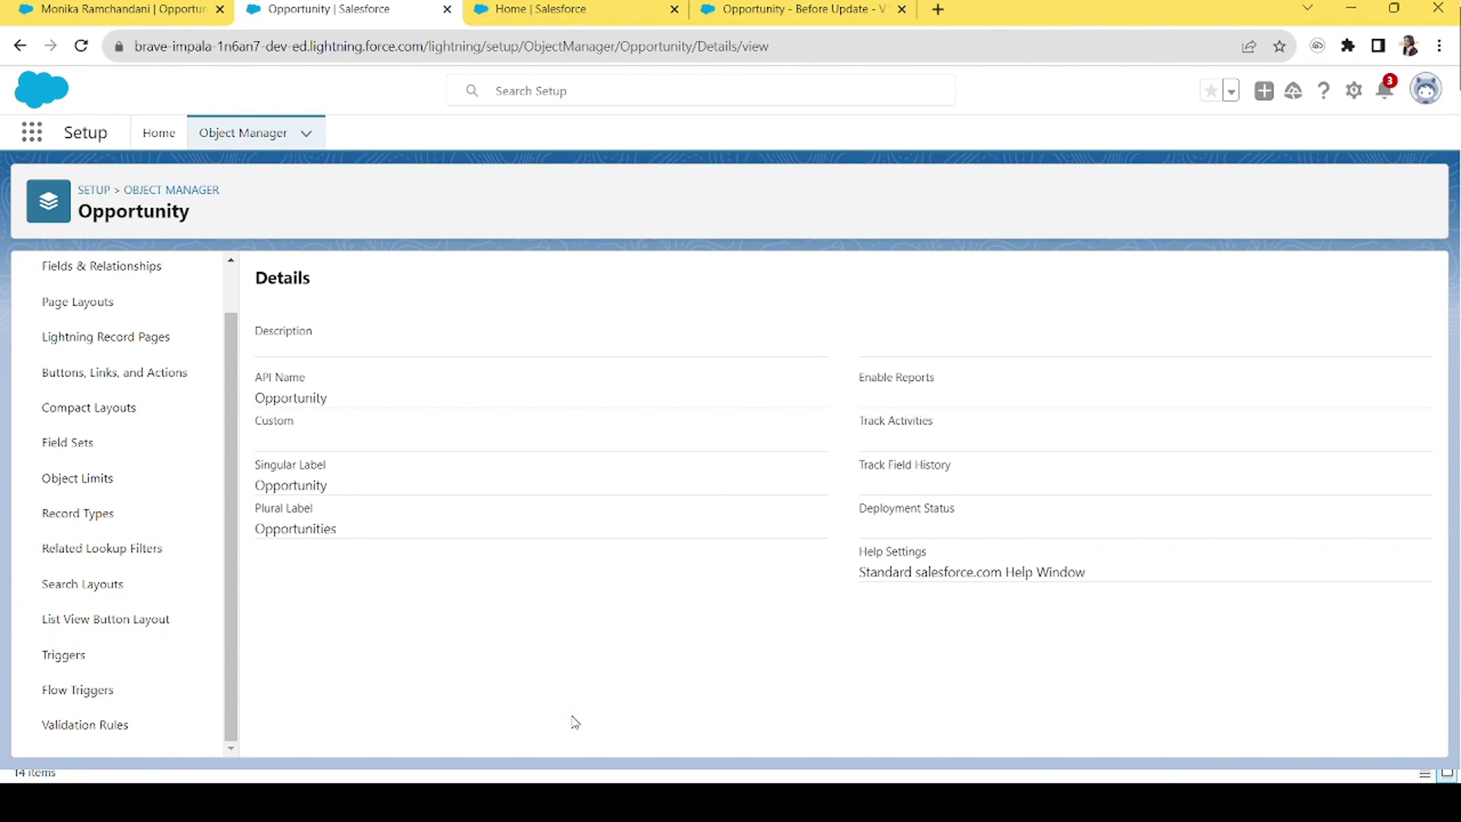
click(137, 724)
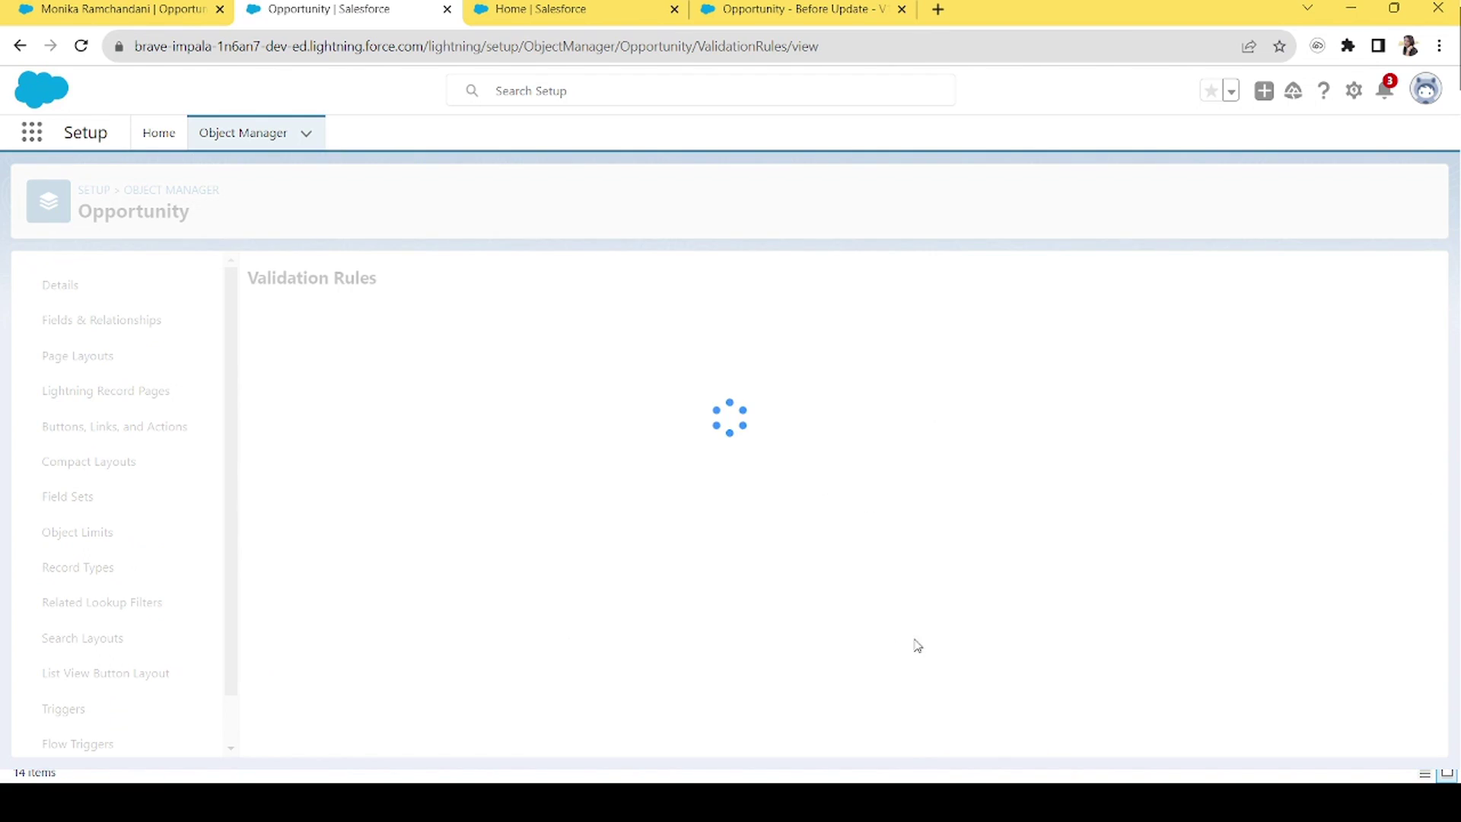
click(1411, 282)
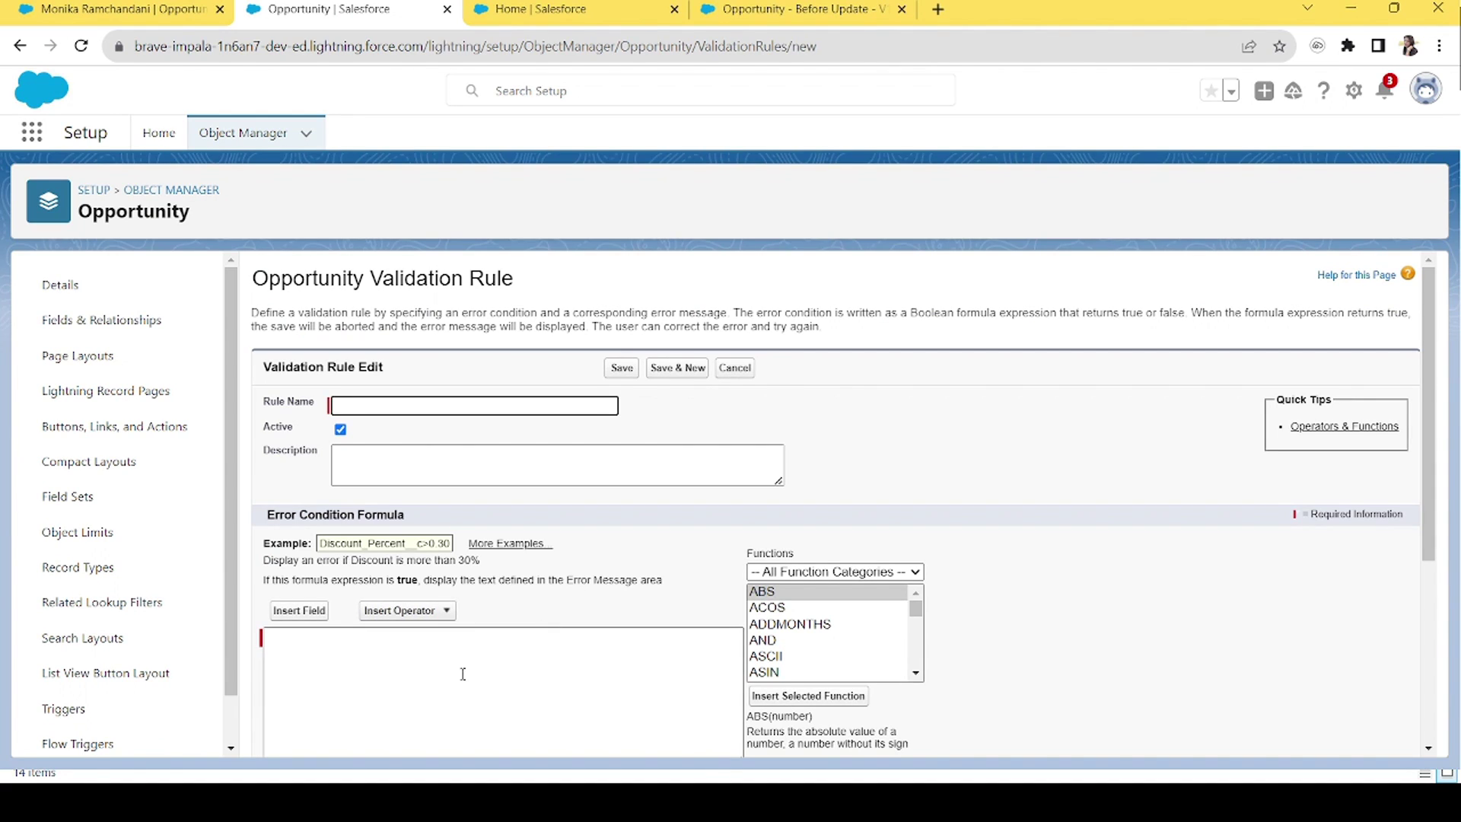
text(Owner Assignment Val)
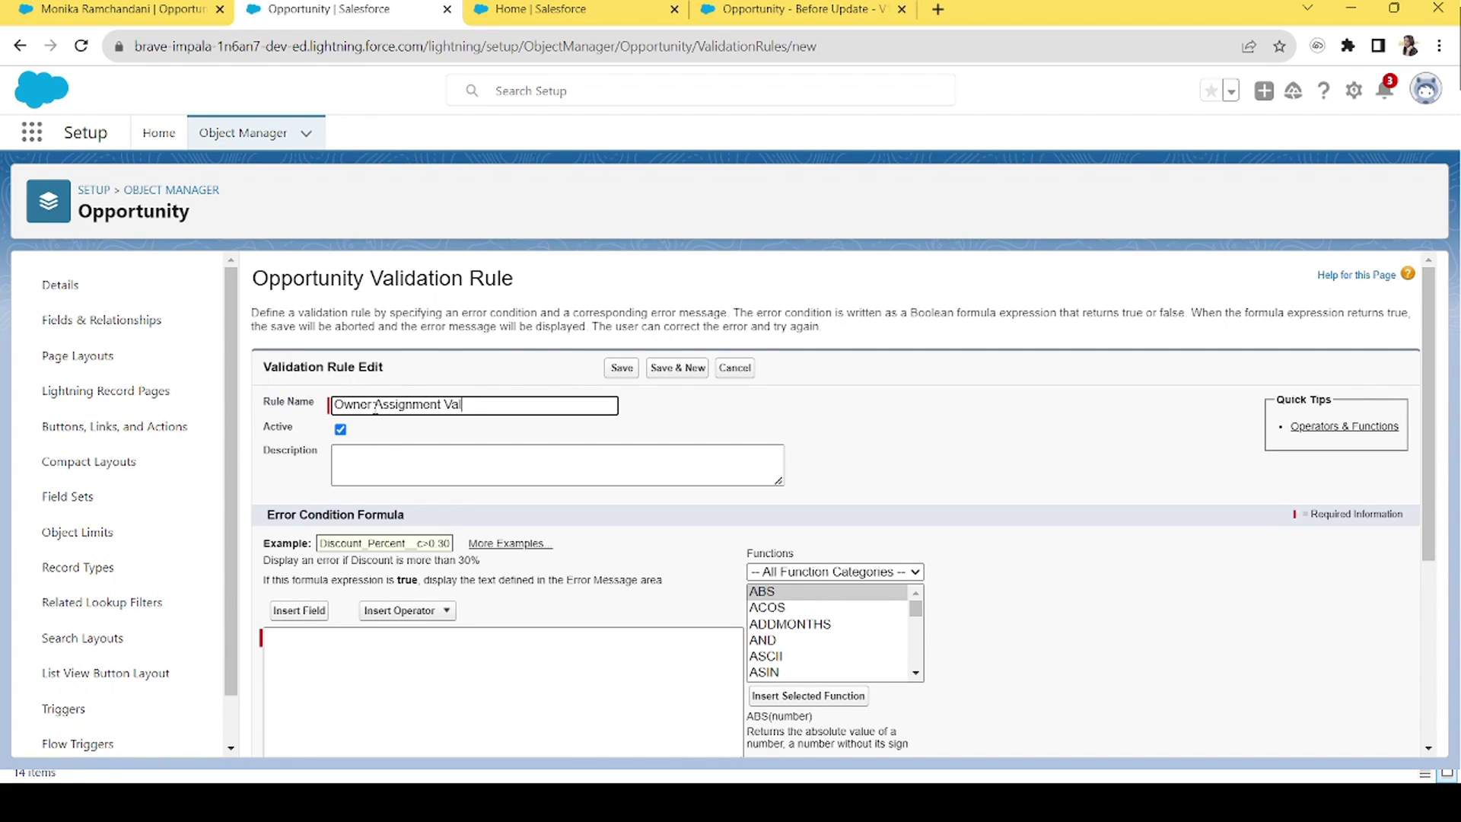
text(idation Rule)
Begin the rule's error condition formula with an AND function containing an empty ISCHANGED().
click(426, 669)
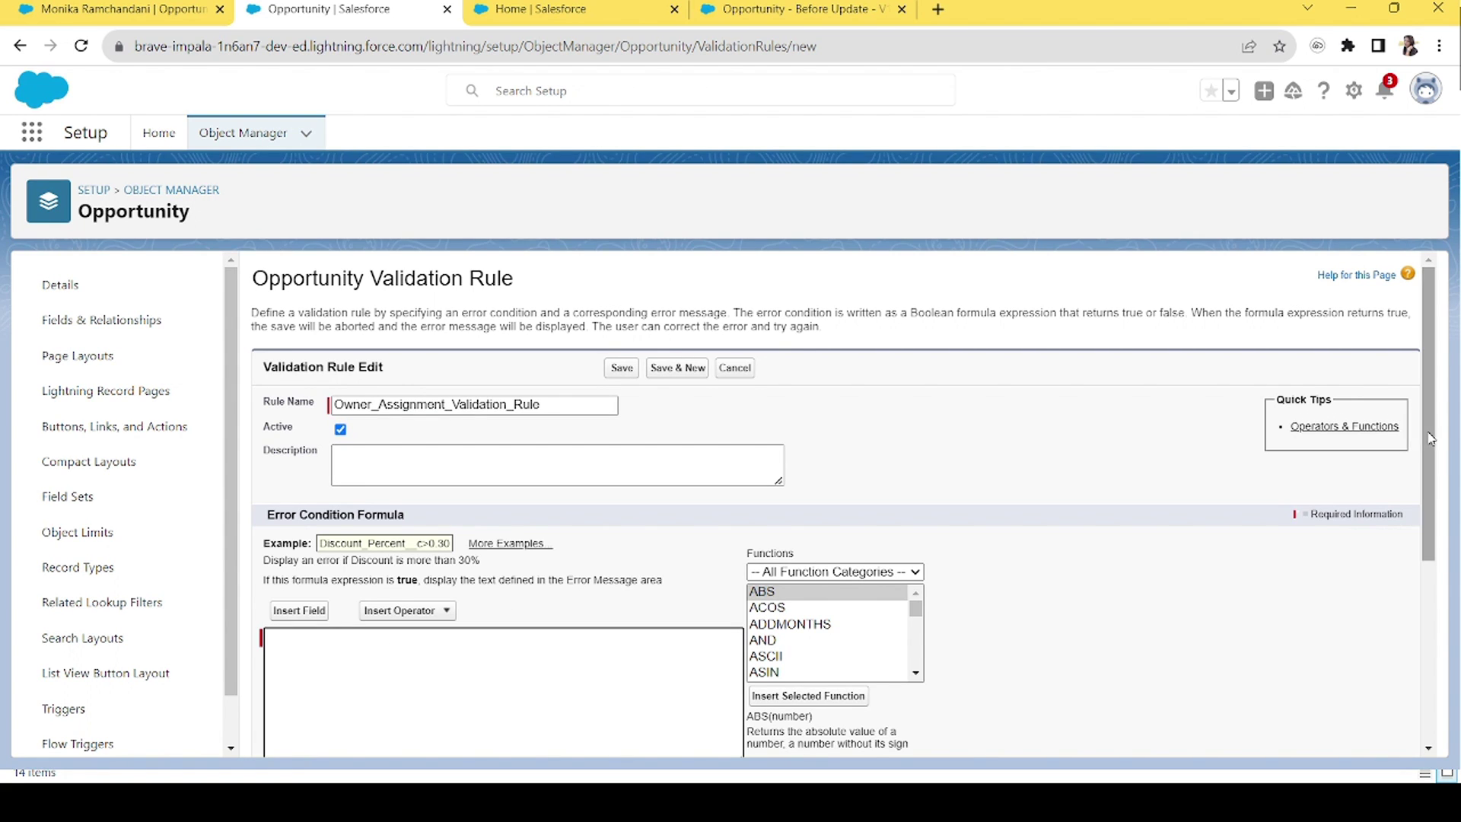
drag(1433, 448, 1434, 565)
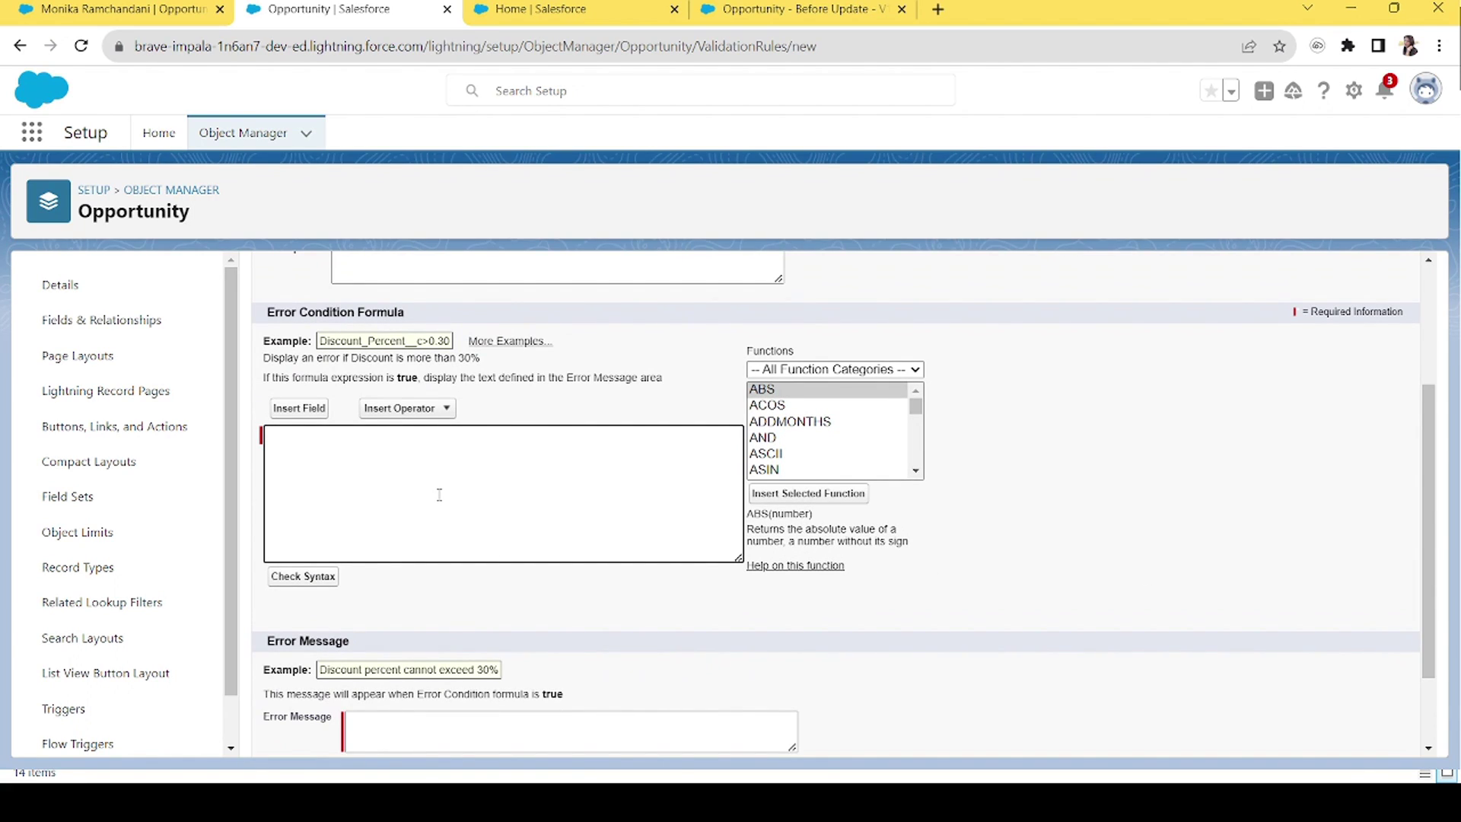
text(AND)
text( ())
text(ISCHANGED)
text(())
Insert the Opportunity field Owner_Assignment_Date__c as the argument of ISCHANGED in the error condition formula.
click(304, 410)
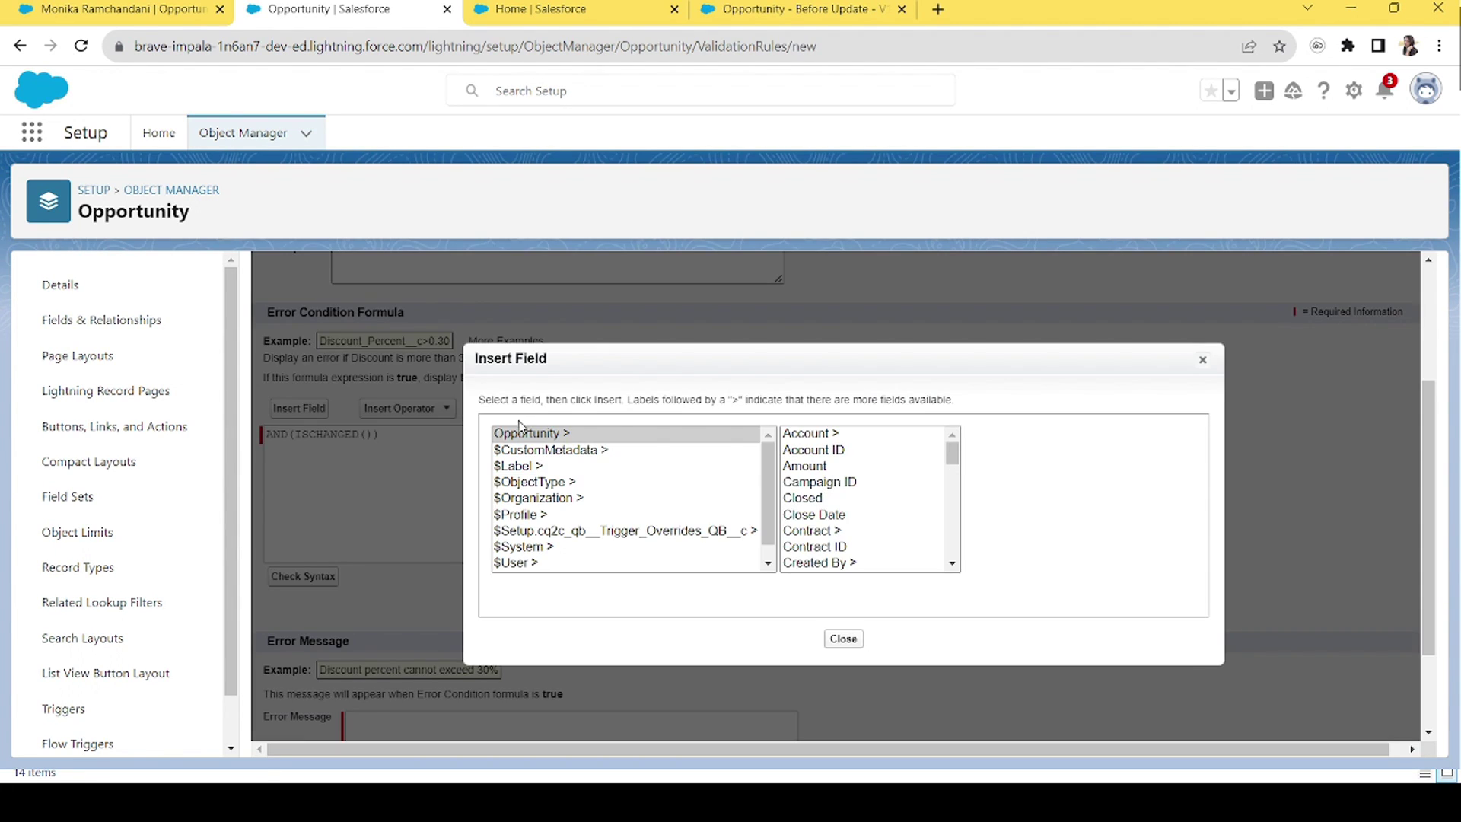
drag(952, 453, 952, 522)
click(879, 487)
click(1064, 535)
drag(565, 434, 267, 436)
click(515, 442)
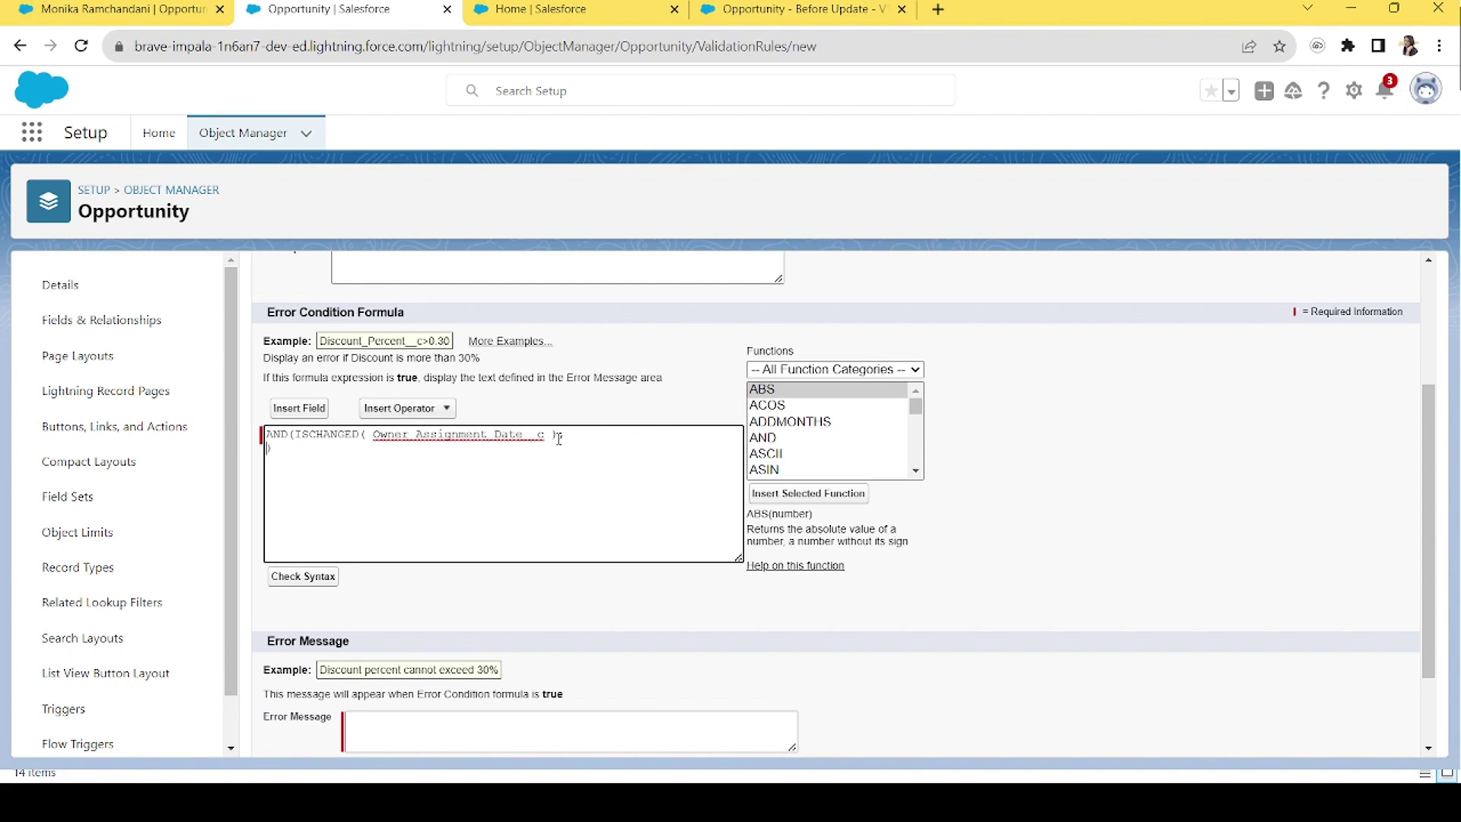
Add a PRIORVALUE function with the Opportunity field OwnerId as its argument to the AND in the error condition formula.
text(()
click(558, 435)
text(,)
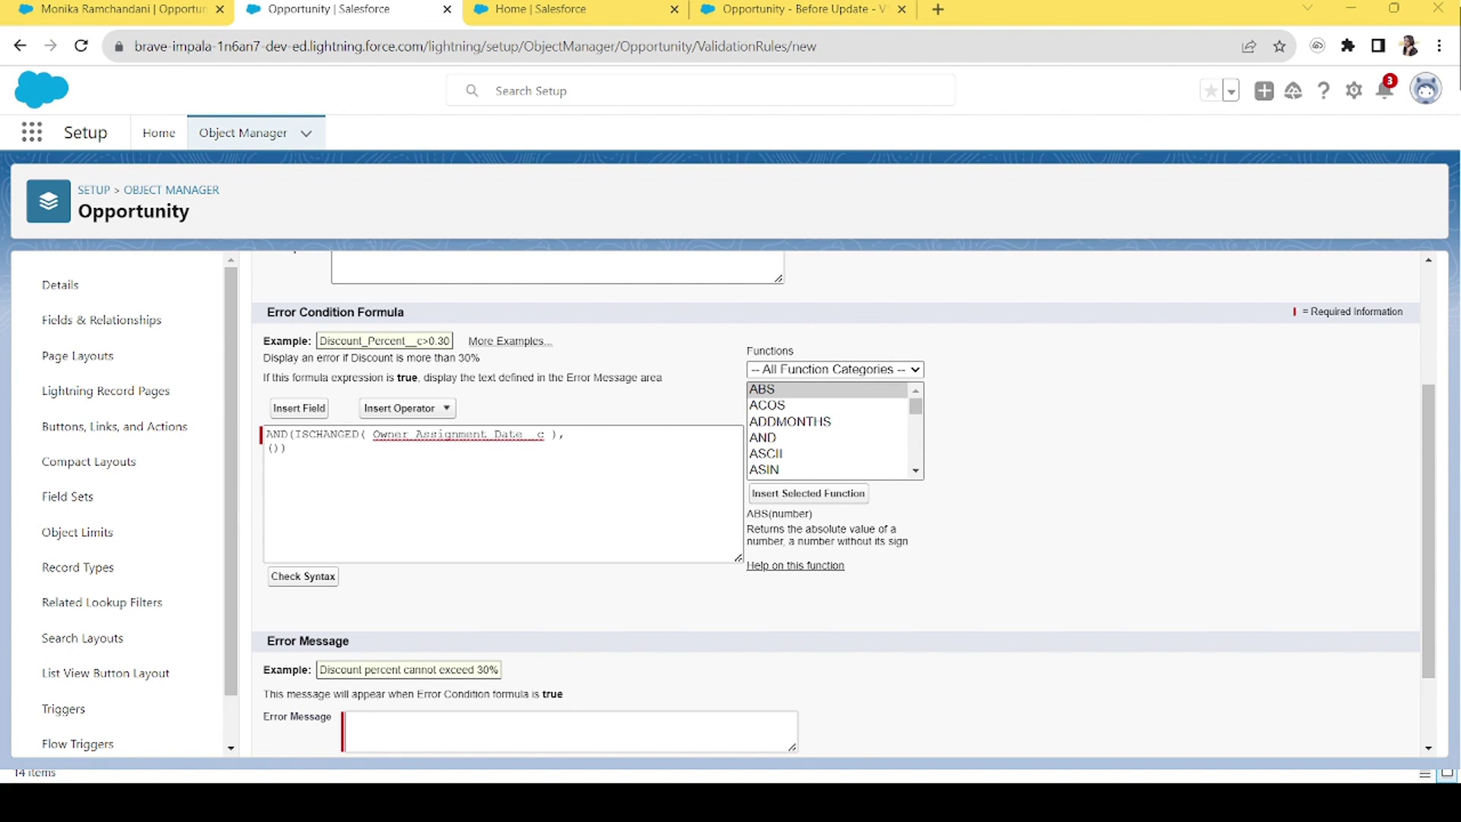
click(559, 440)
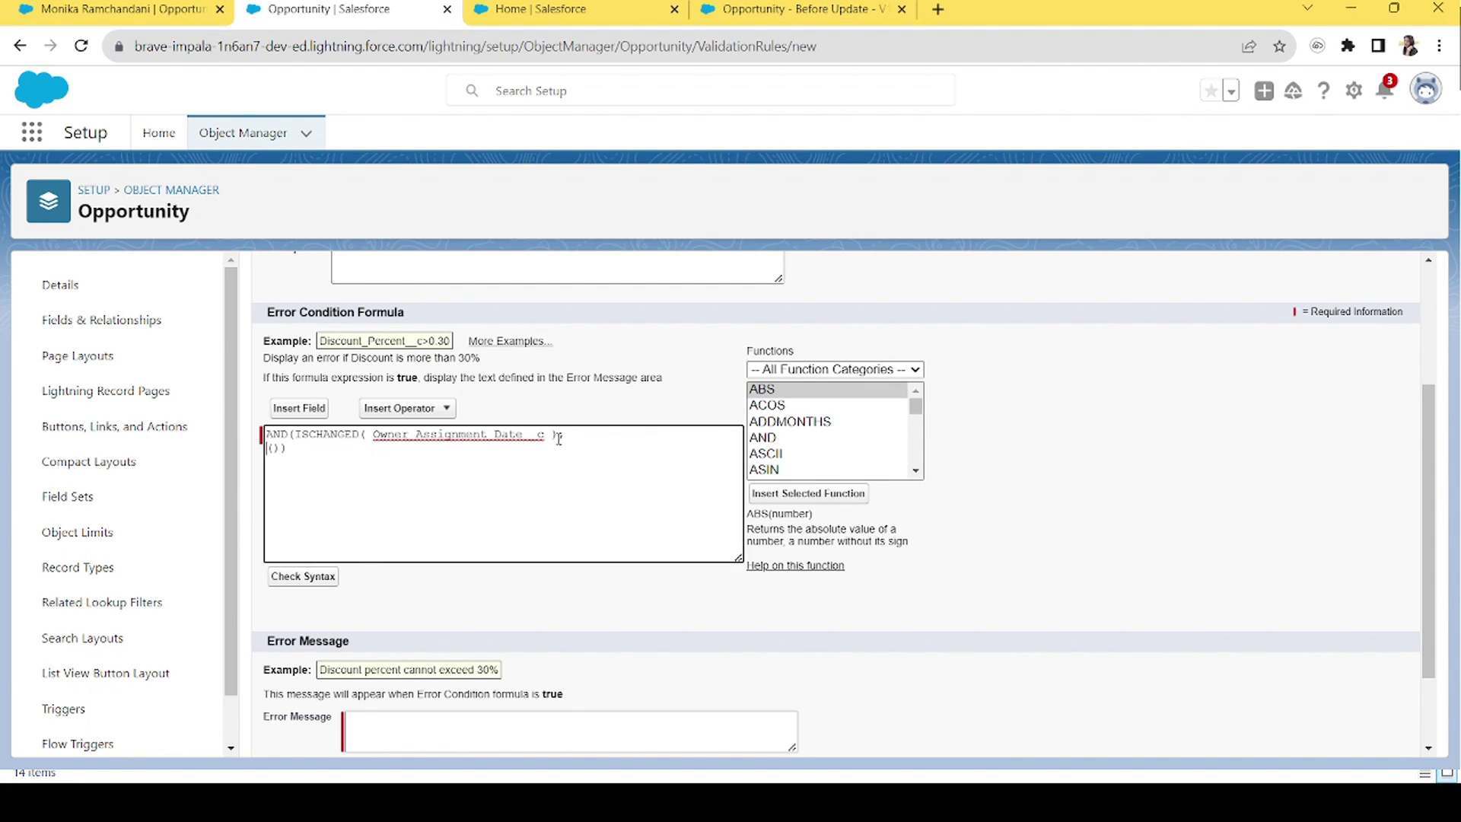
text(PRIORVALUE)
click(301, 408)
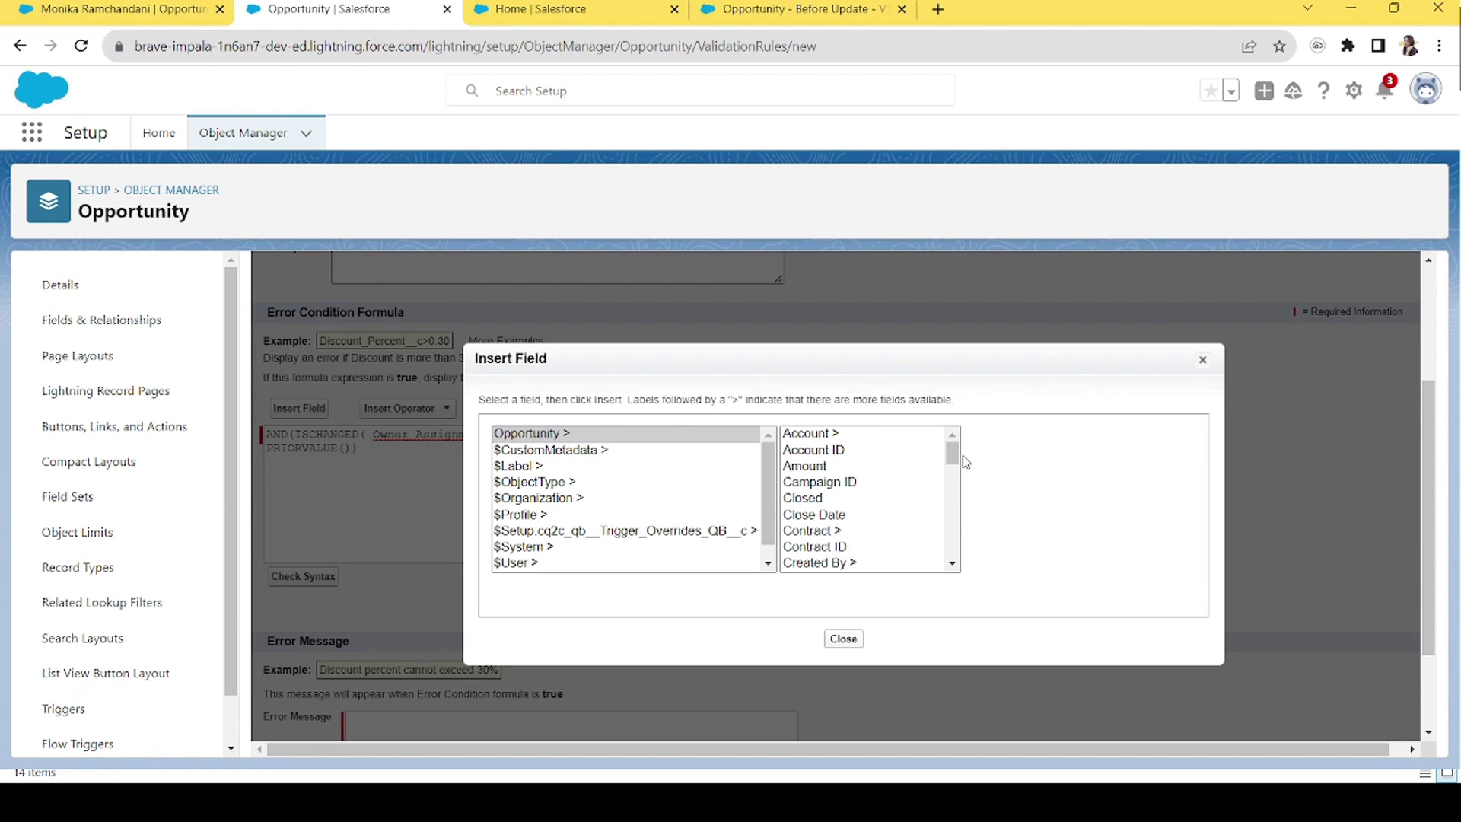
drag(954, 457, 957, 519)
click(811, 541)
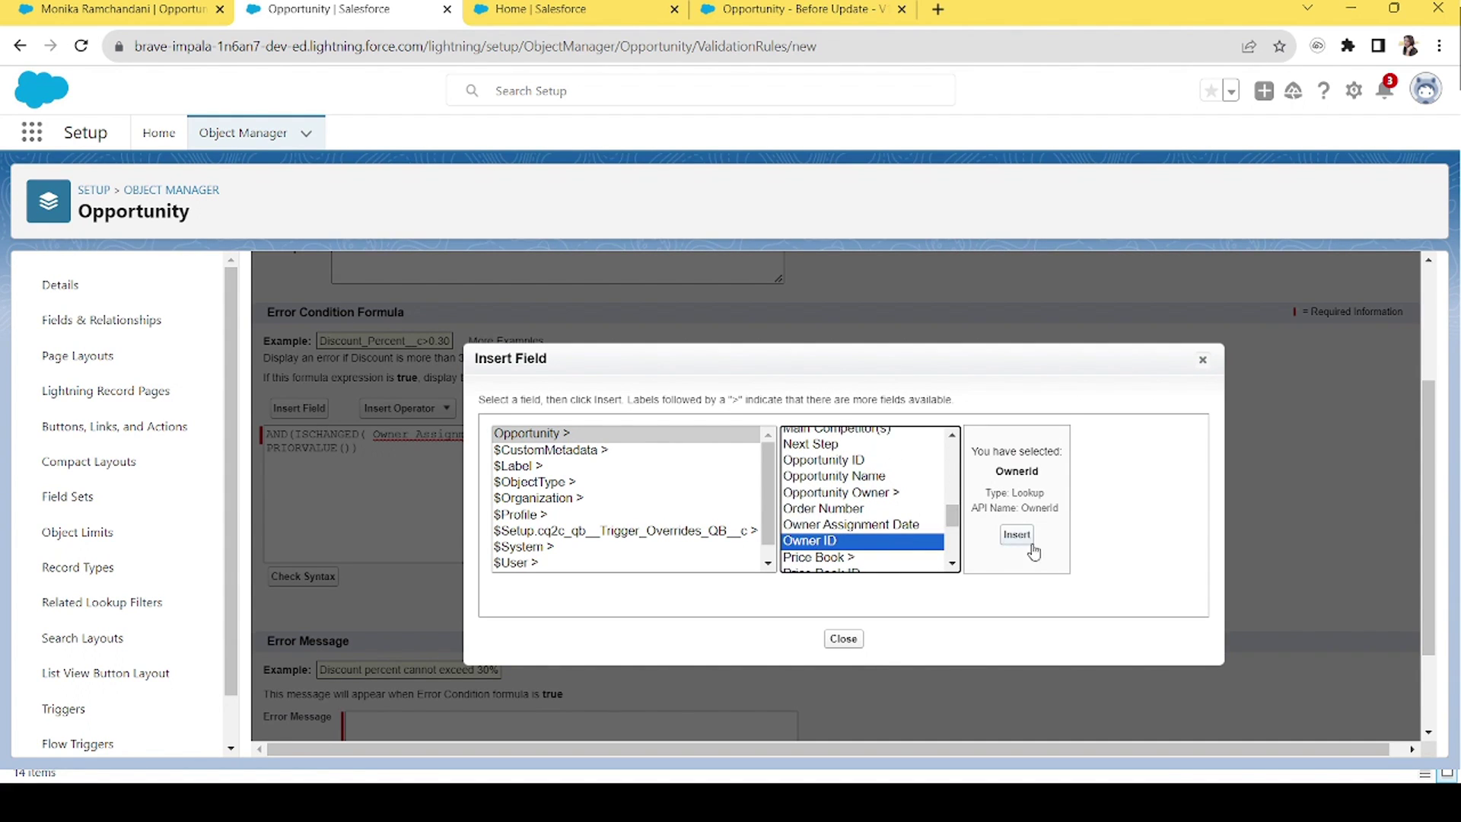
click(1029, 540)
Complete the second condition as PRIORVALUE( OwnerId )==OwnerId and check the formula's syntax.
drag(408, 448, 351, 448)
click(417, 449)
text(!=OwnerId)
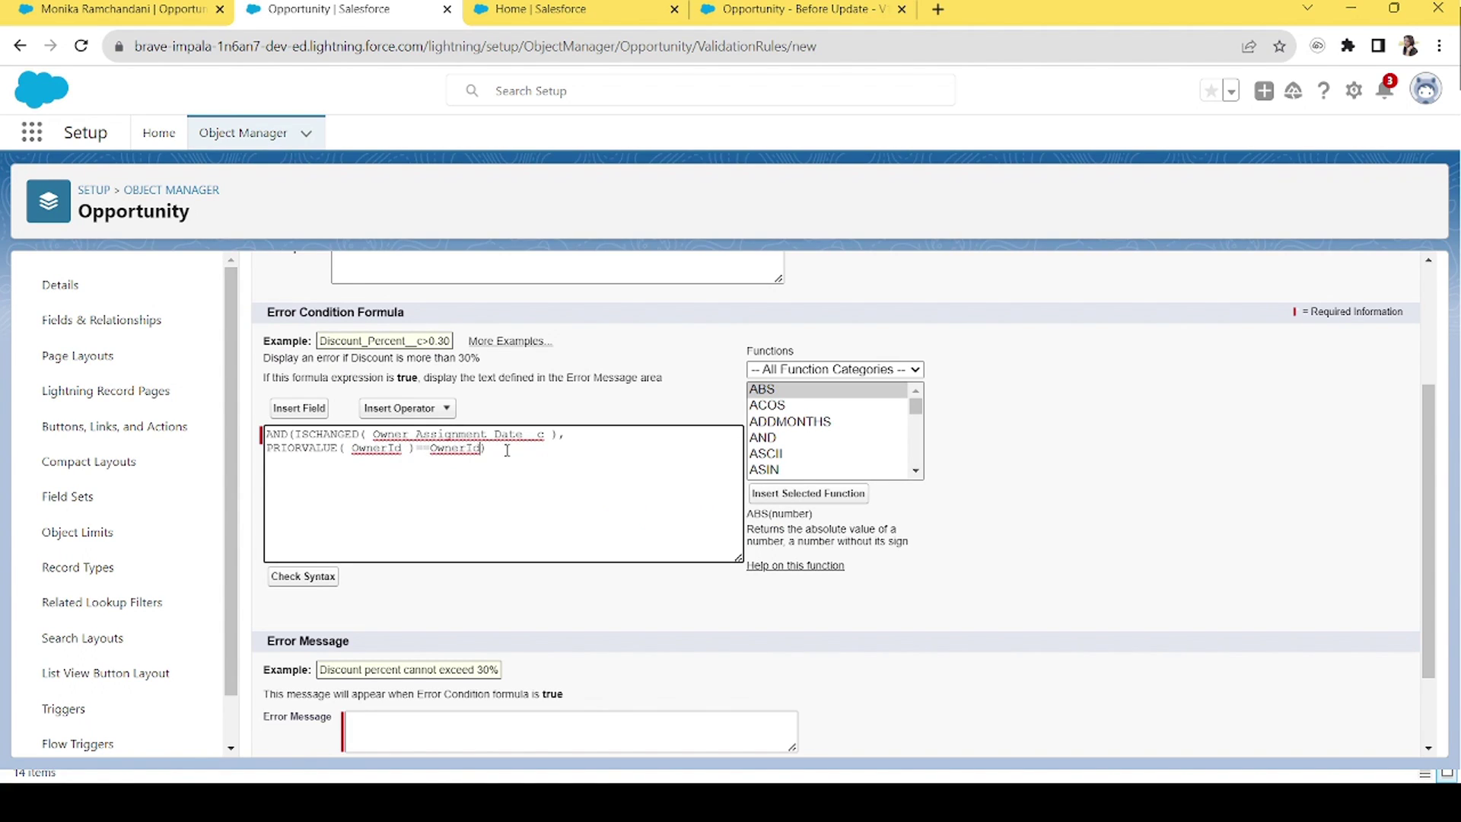
click(306, 579)
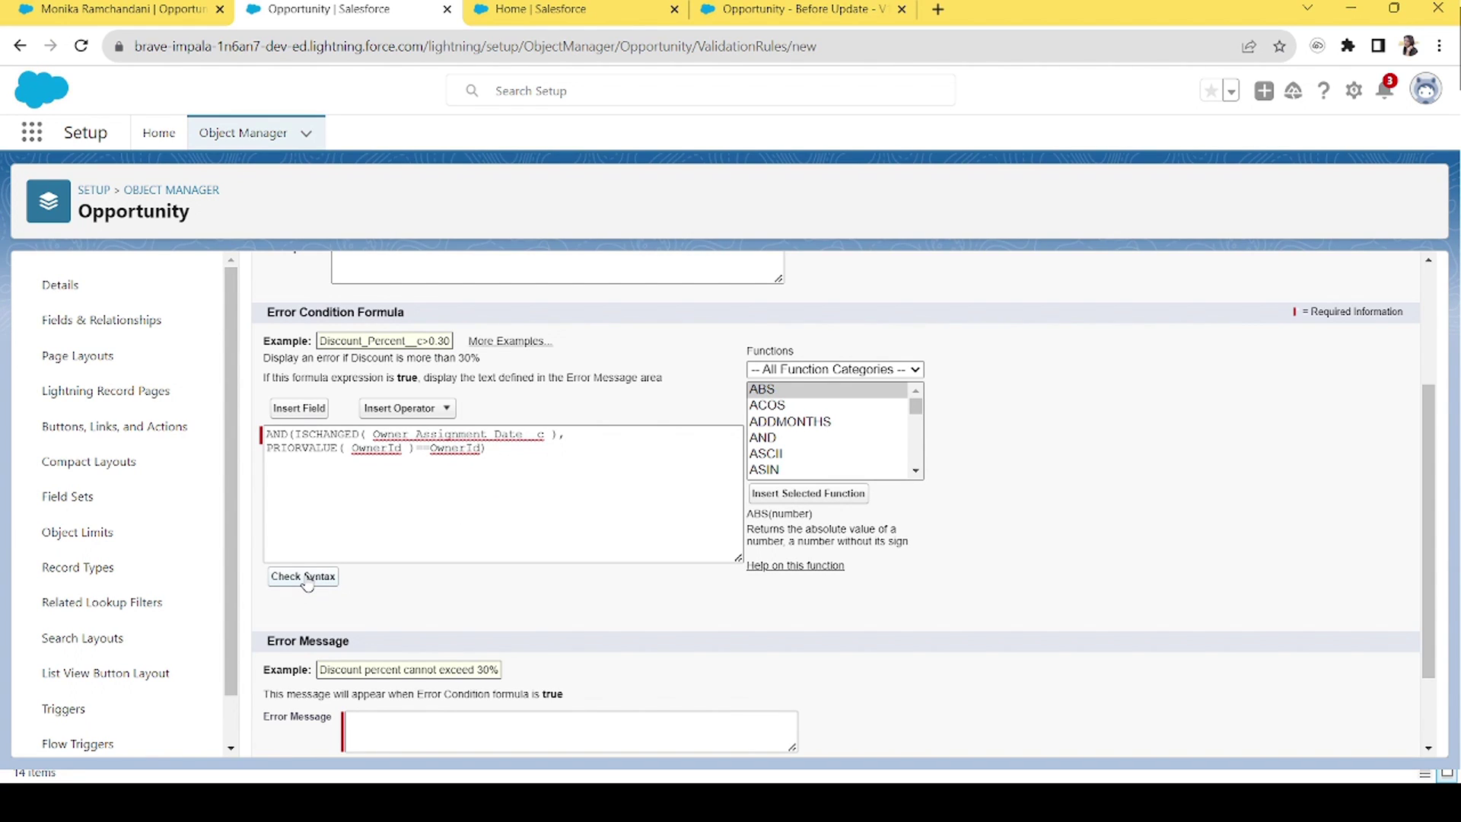
Review the formula's ISCHANGED condition and its comparison of the prior owner with the current owner.
drag(1431, 479, 1436, 643)
click(333, 366)
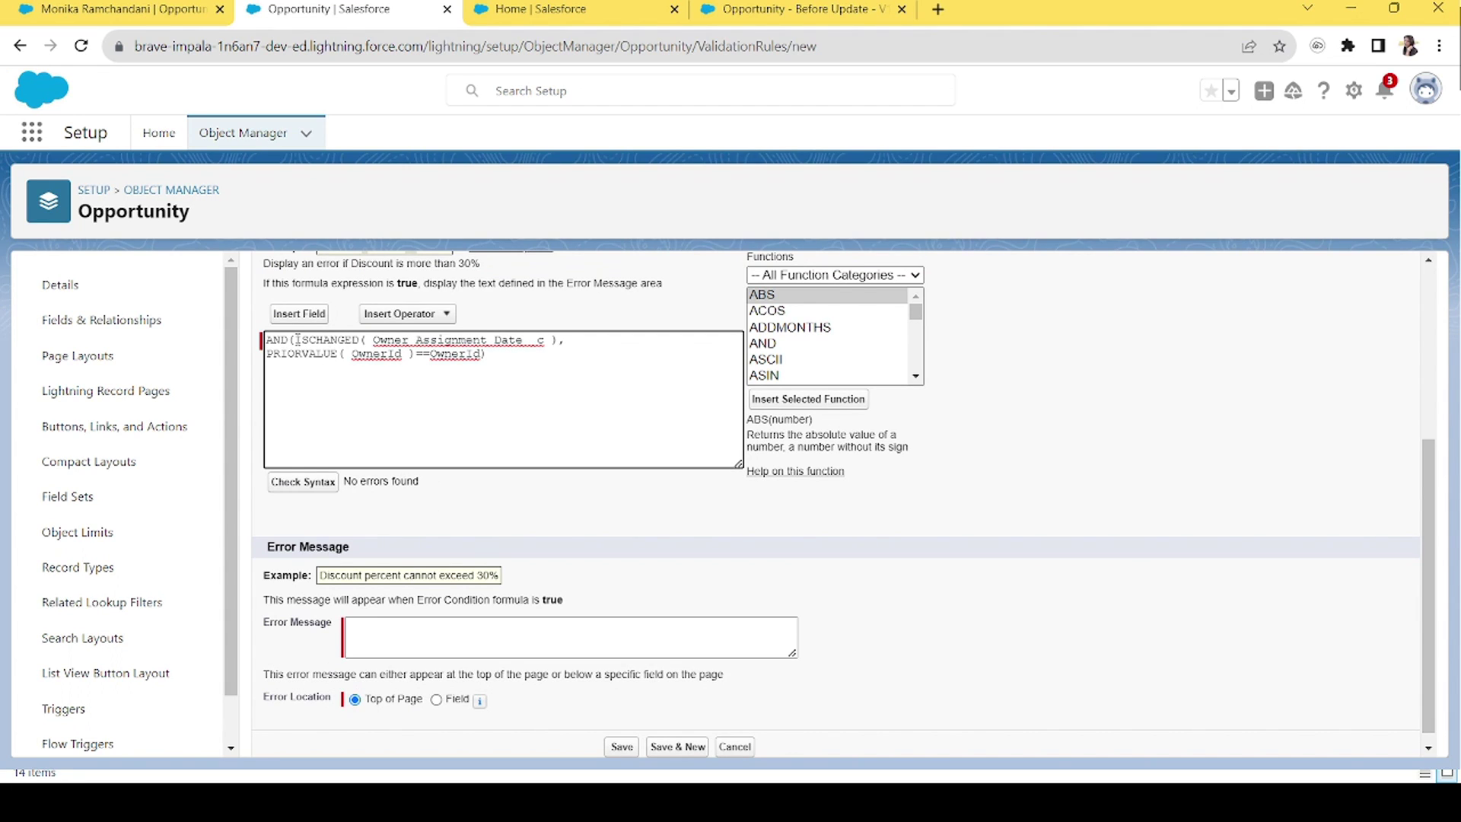
drag(297, 340, 560, 346)
click(575, 343)
drag(267, 354, 414, 356)
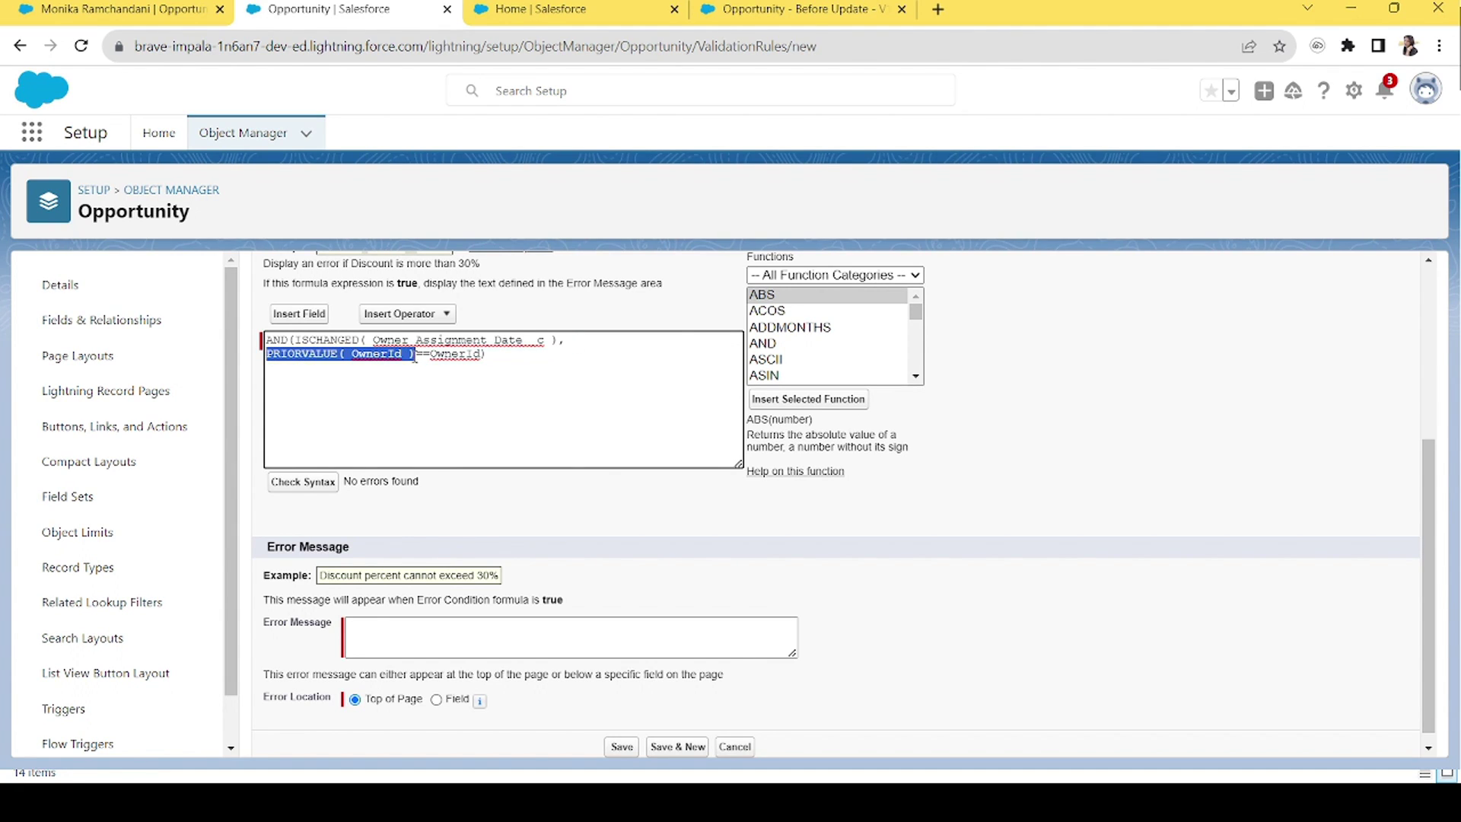
double_click(434, 356)
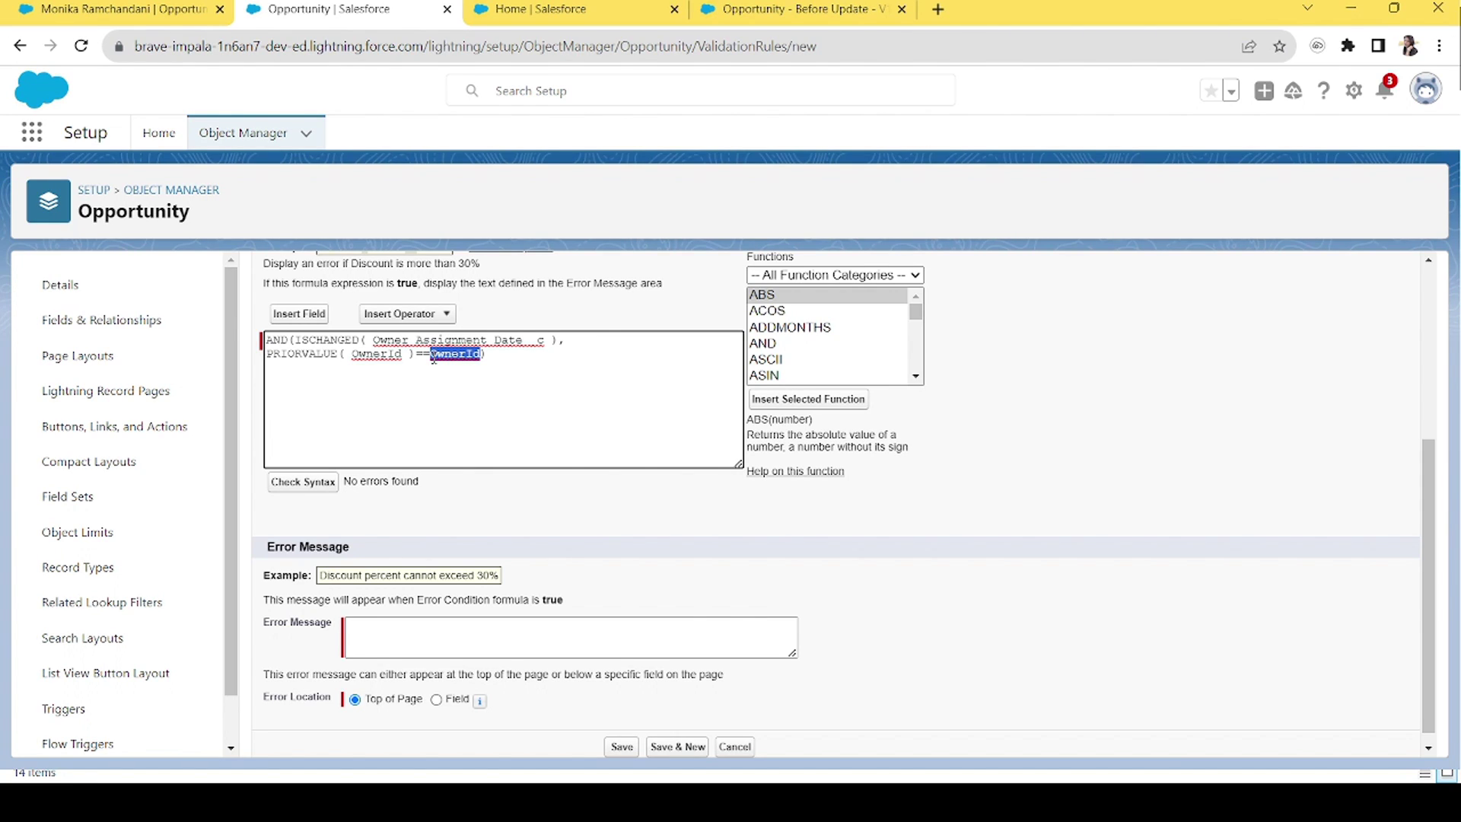
Enter the error message "Oops! Looks like the owner is still the same.", place it at the Owner Assignment Date field and save the rule.
click(426, 637)
text(Oops! Looks like the owner is still the same.)
click(437, 700)
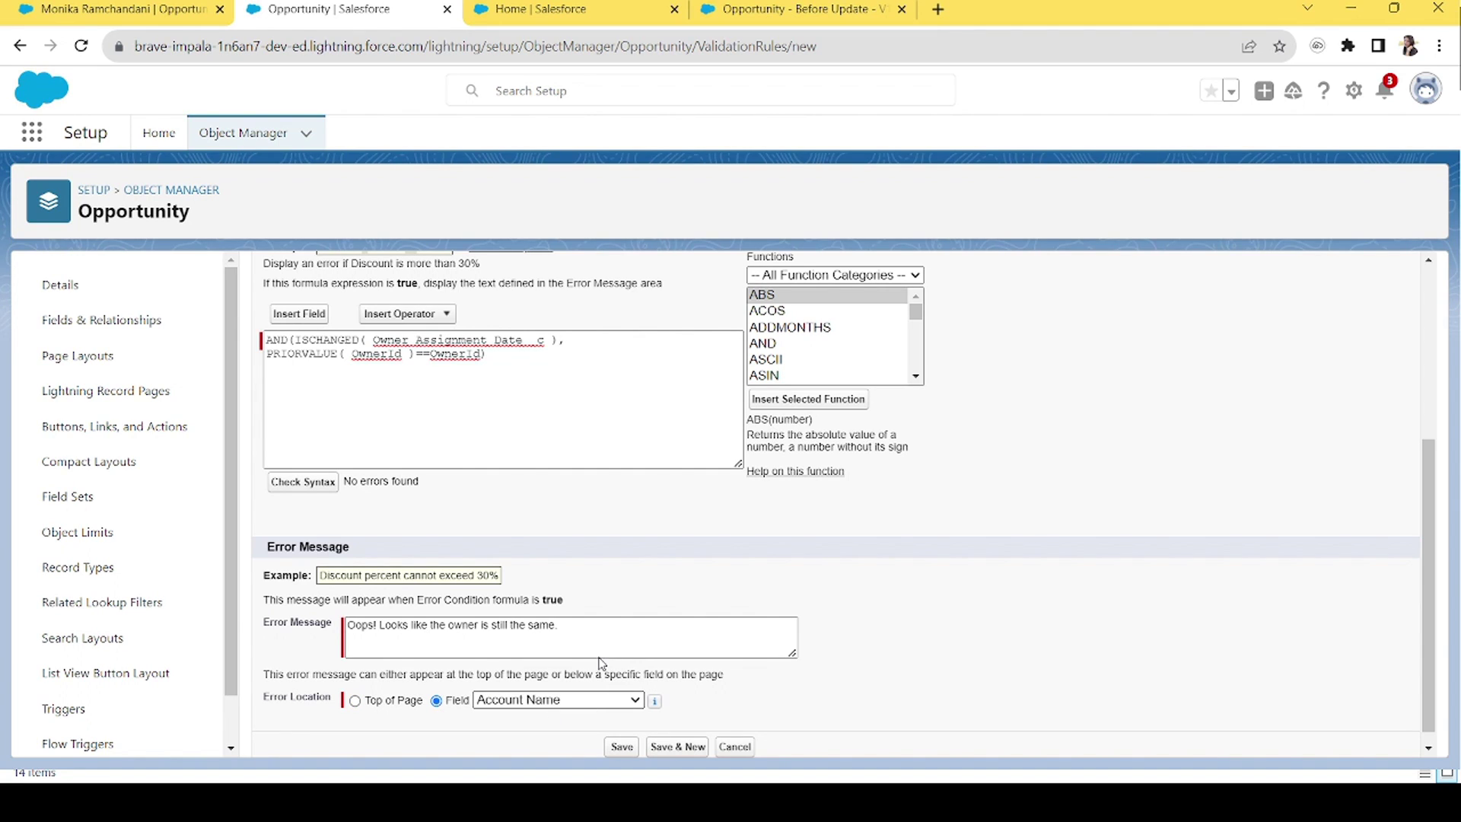
key(Down)
click(622, 747)
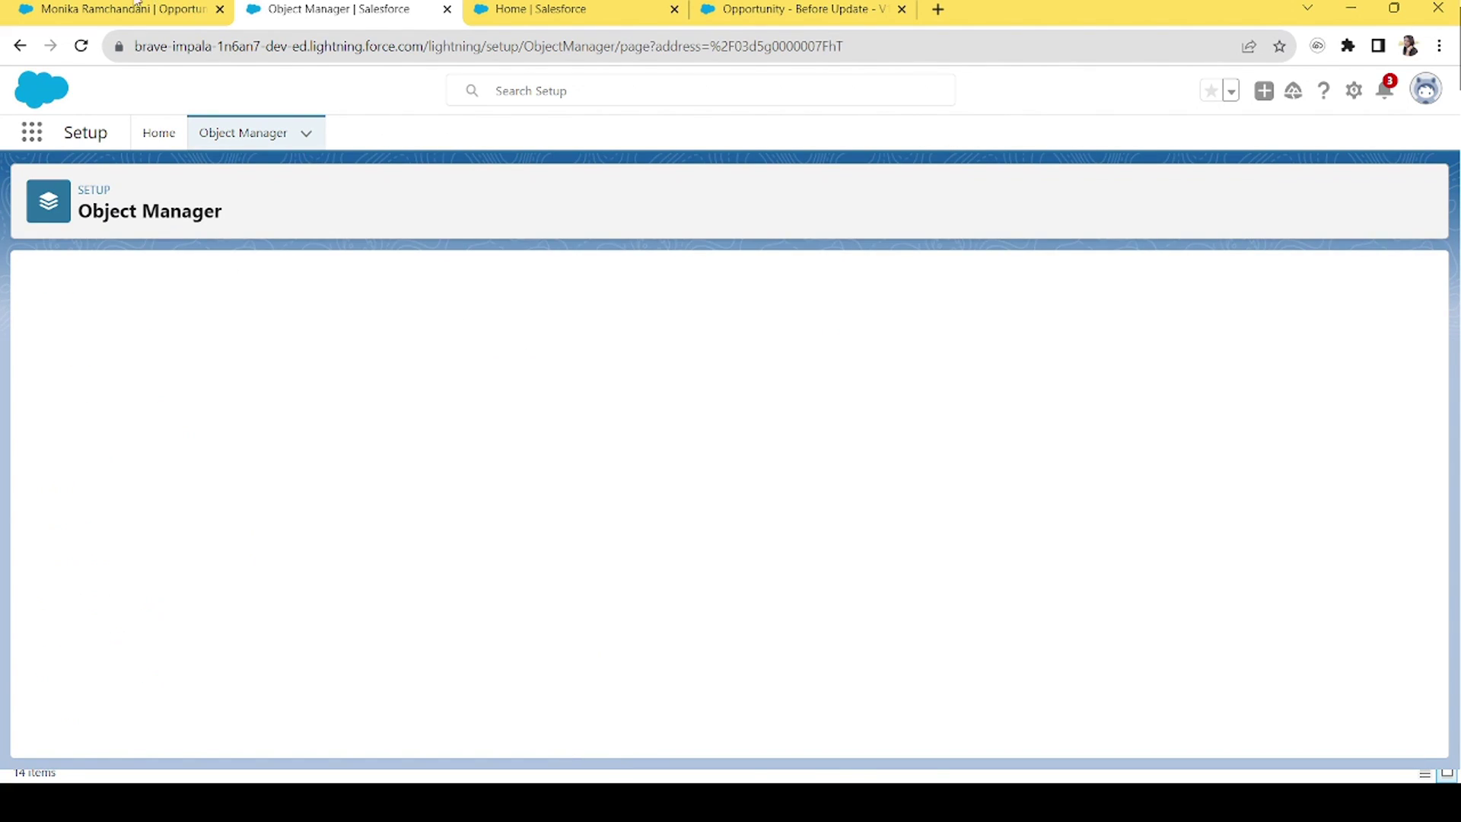
Return to the opportunity record, reload it and show the Owner Assignment Date in its details.
click(101, 6)
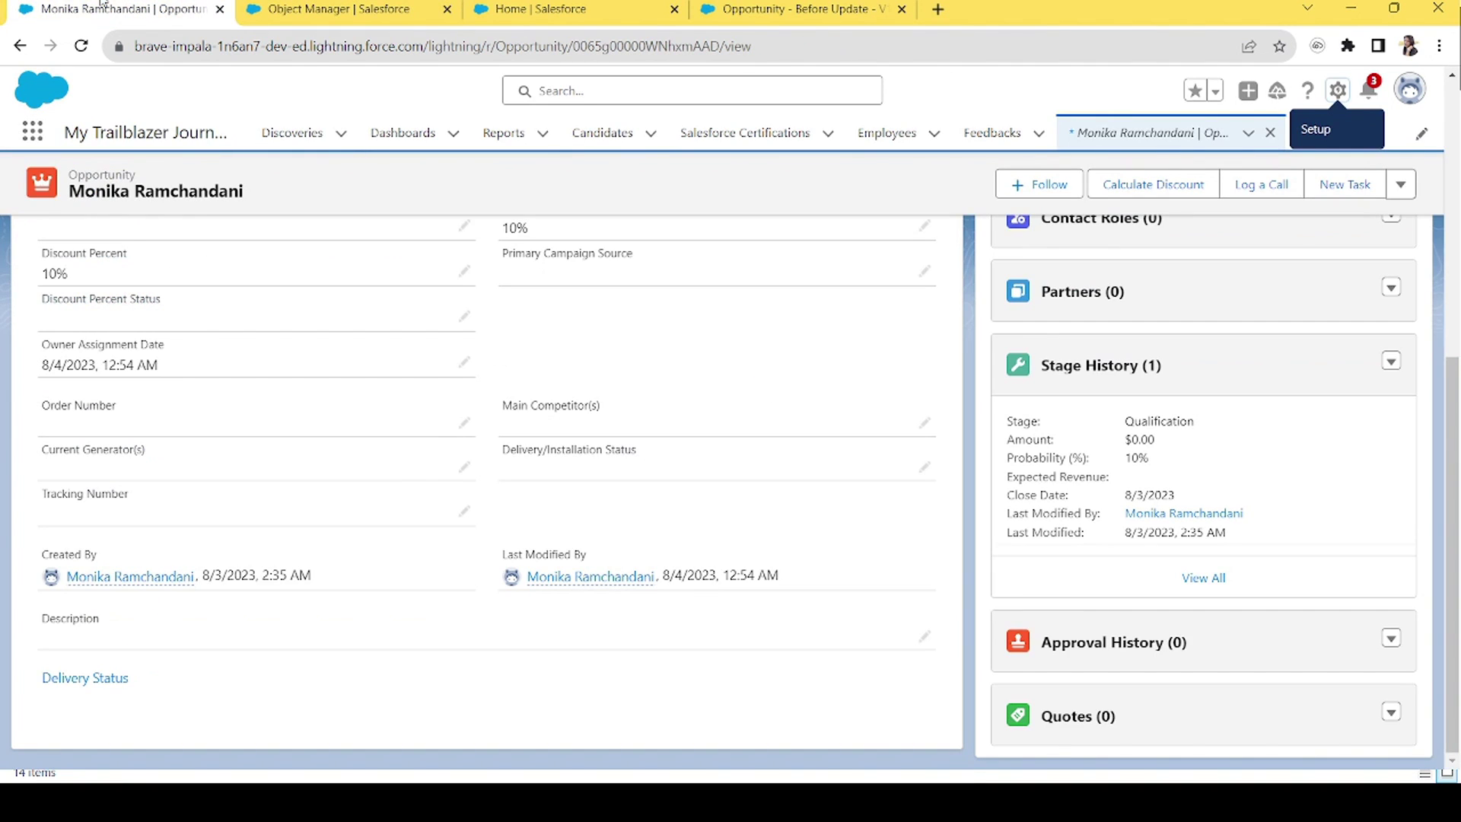
key(F5)
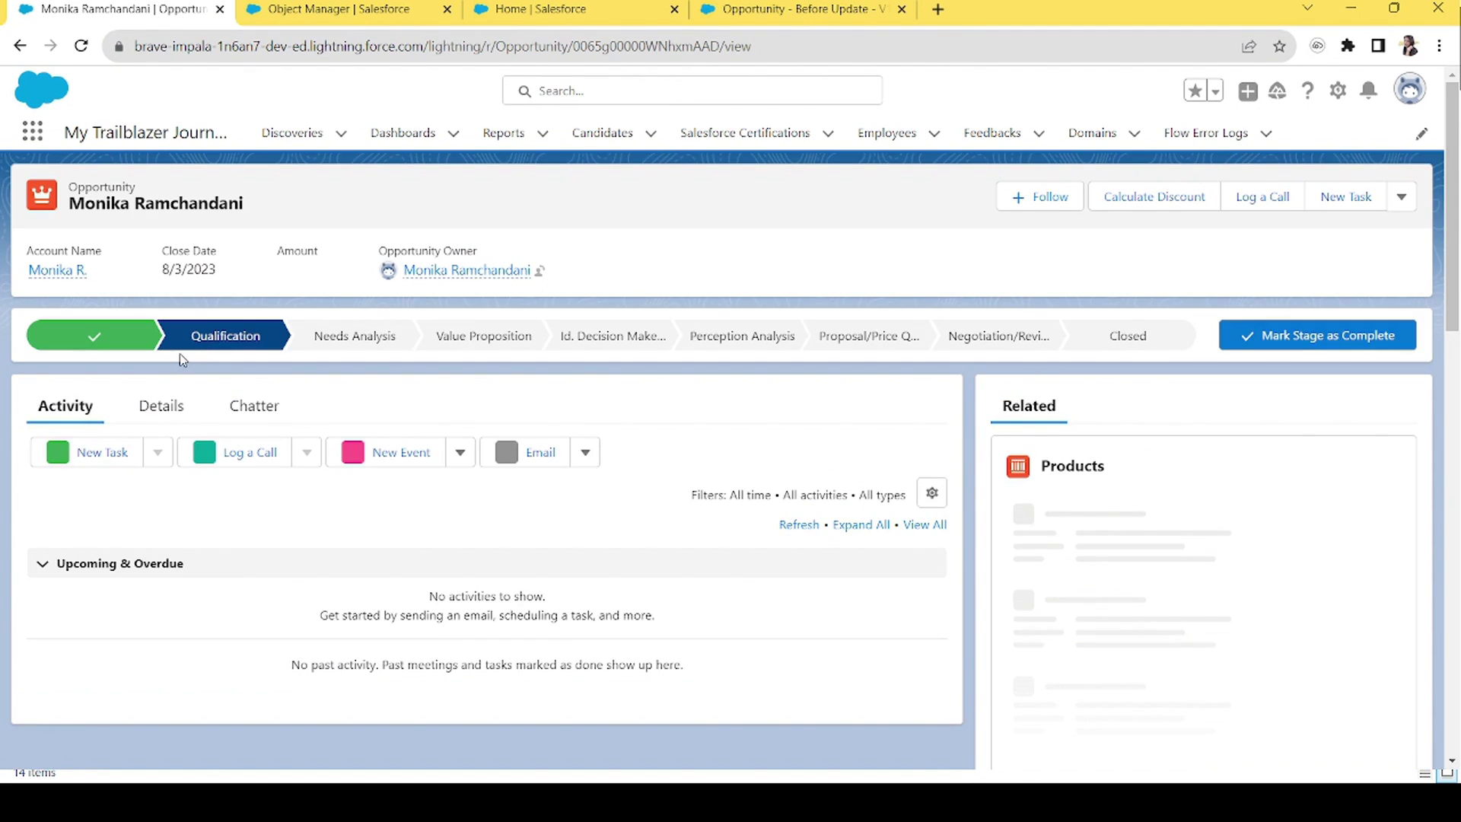
click(162, 404)
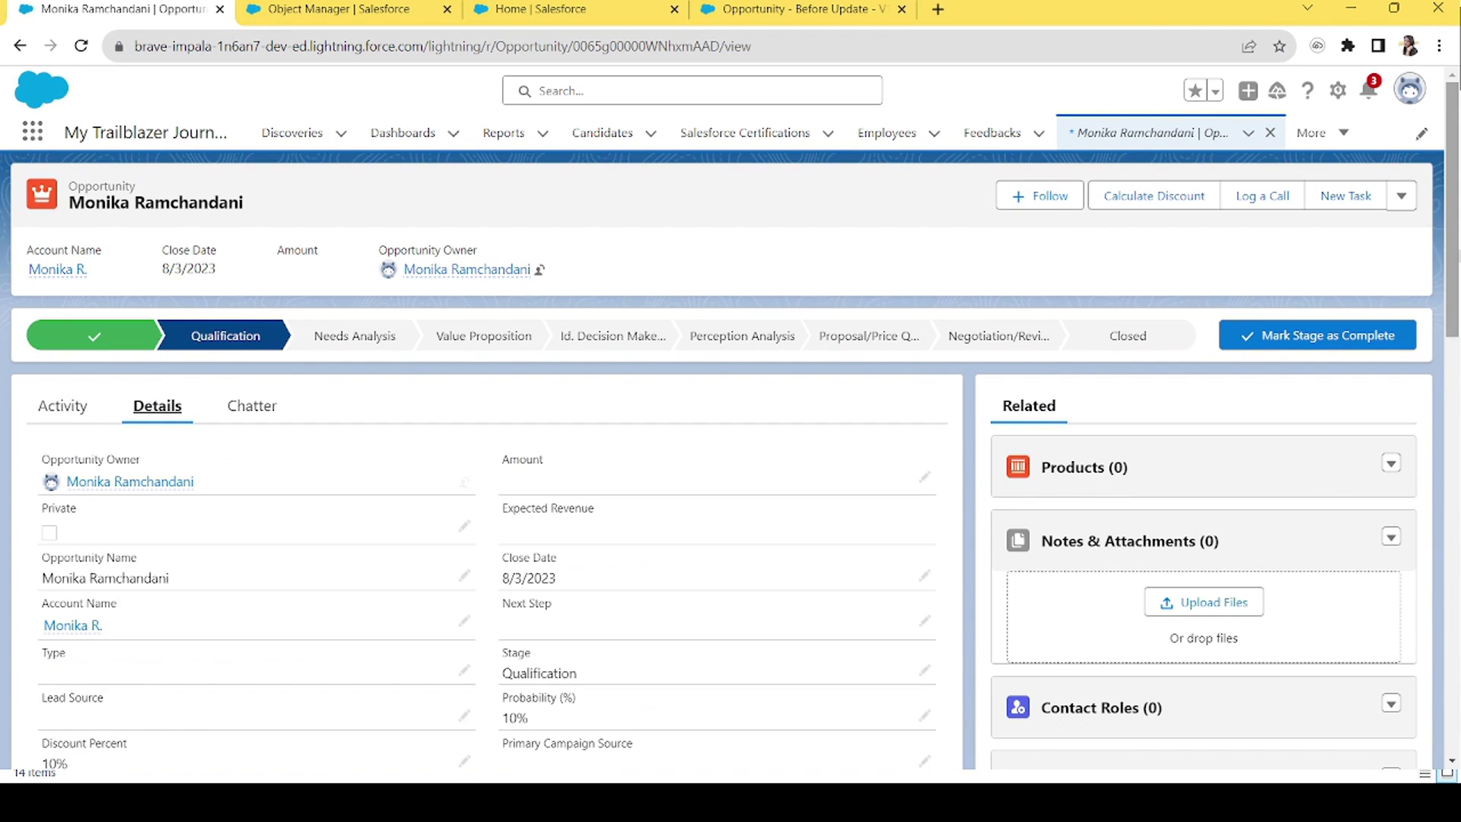
scroll(533, 411, down, 6)
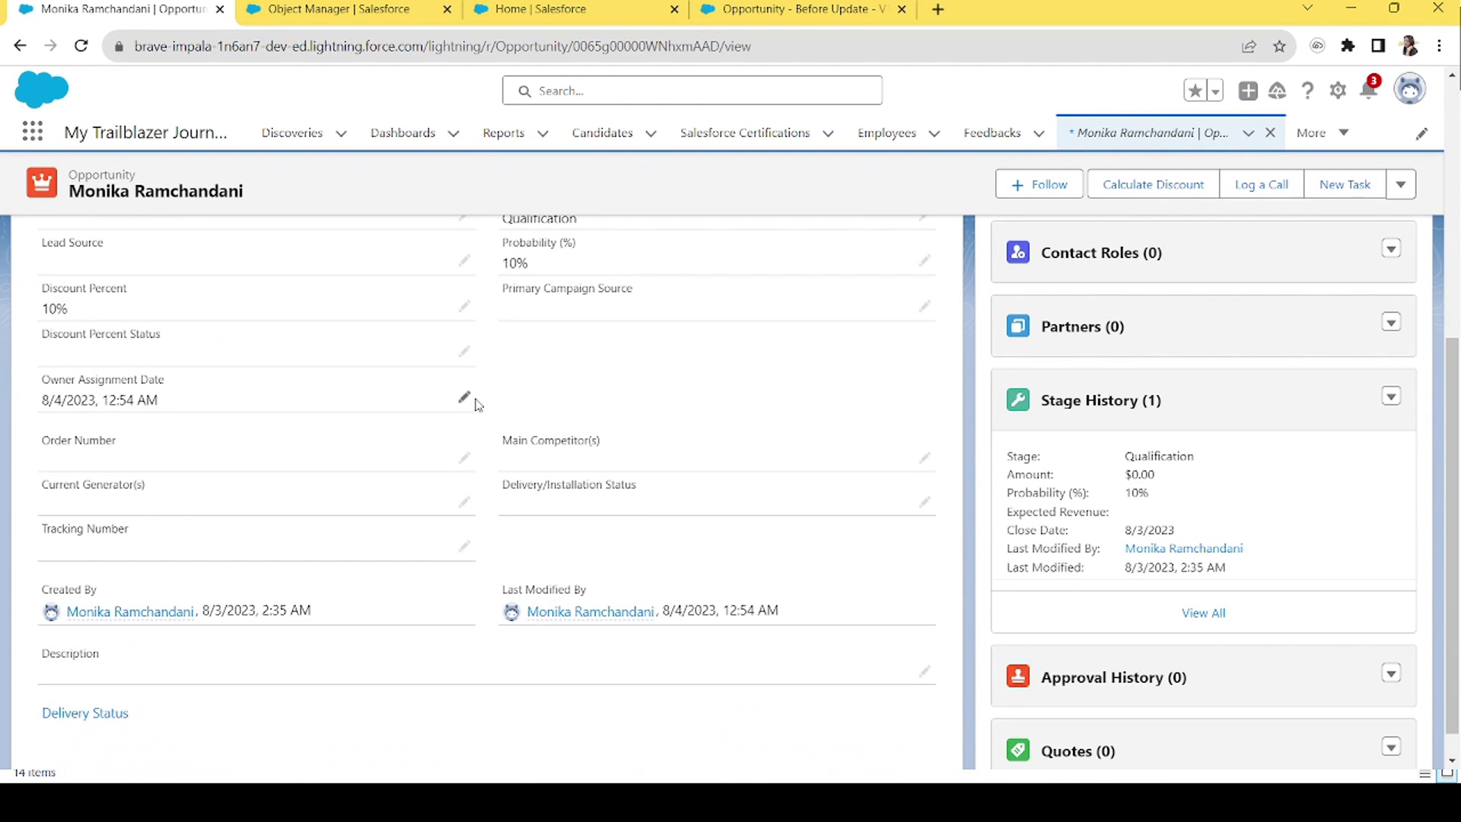
Try to save the opportunity with the Owner Assignment Date set to 8/5/2023 and the owner left as is.
click(463, 396)
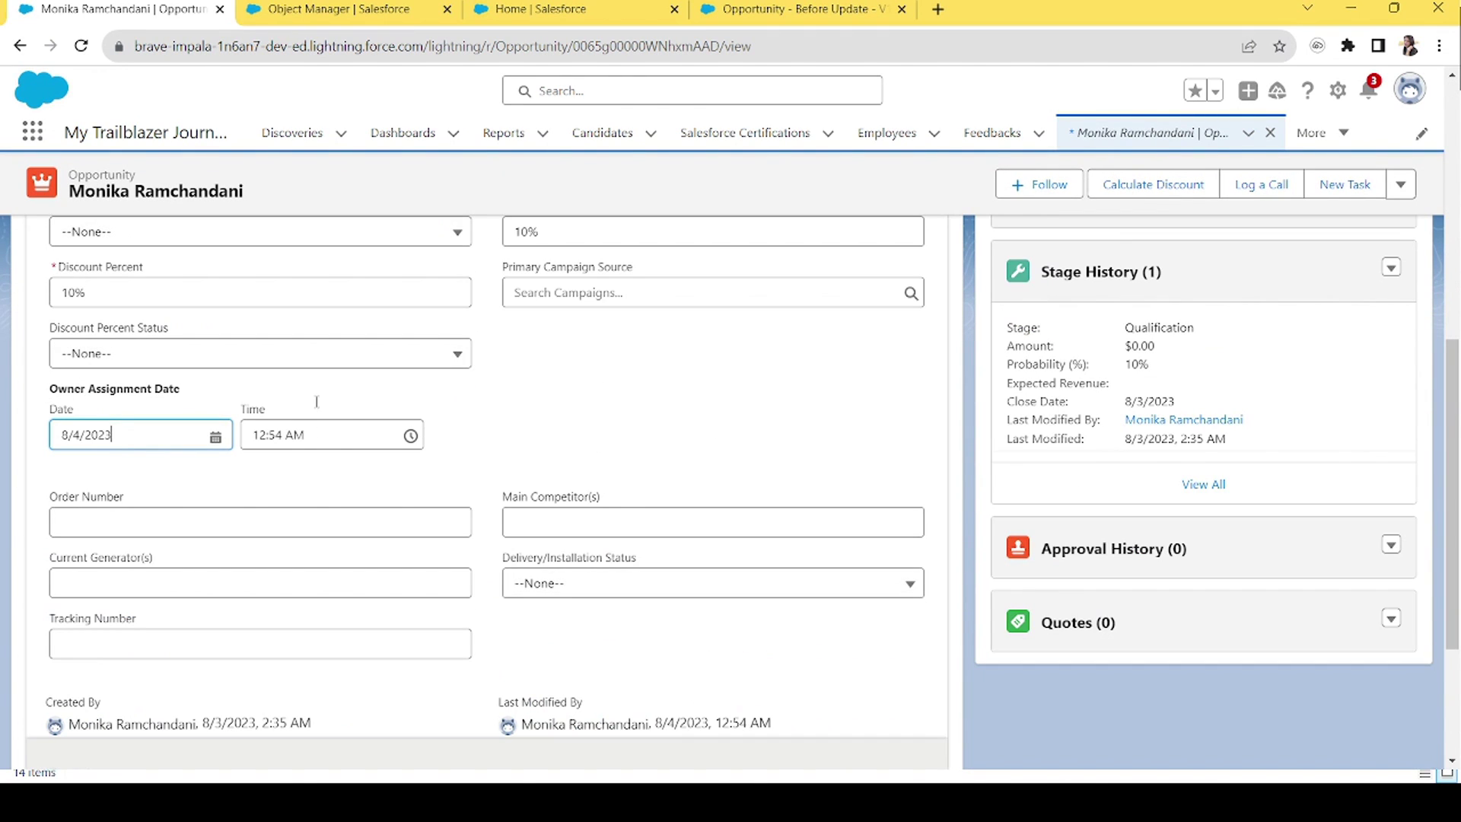
click(144, 438)
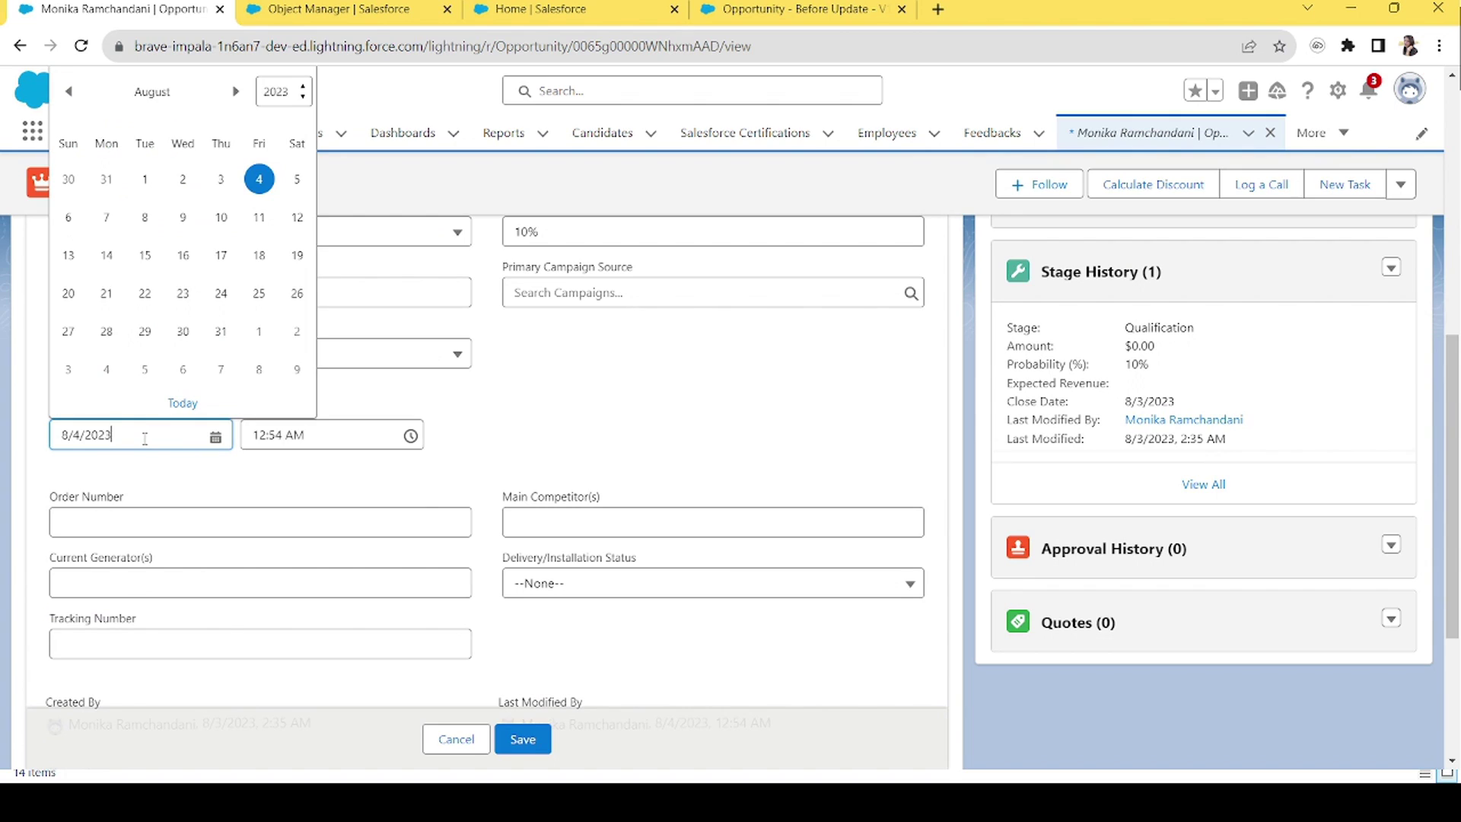
click(298, 181)
click(523, 738)
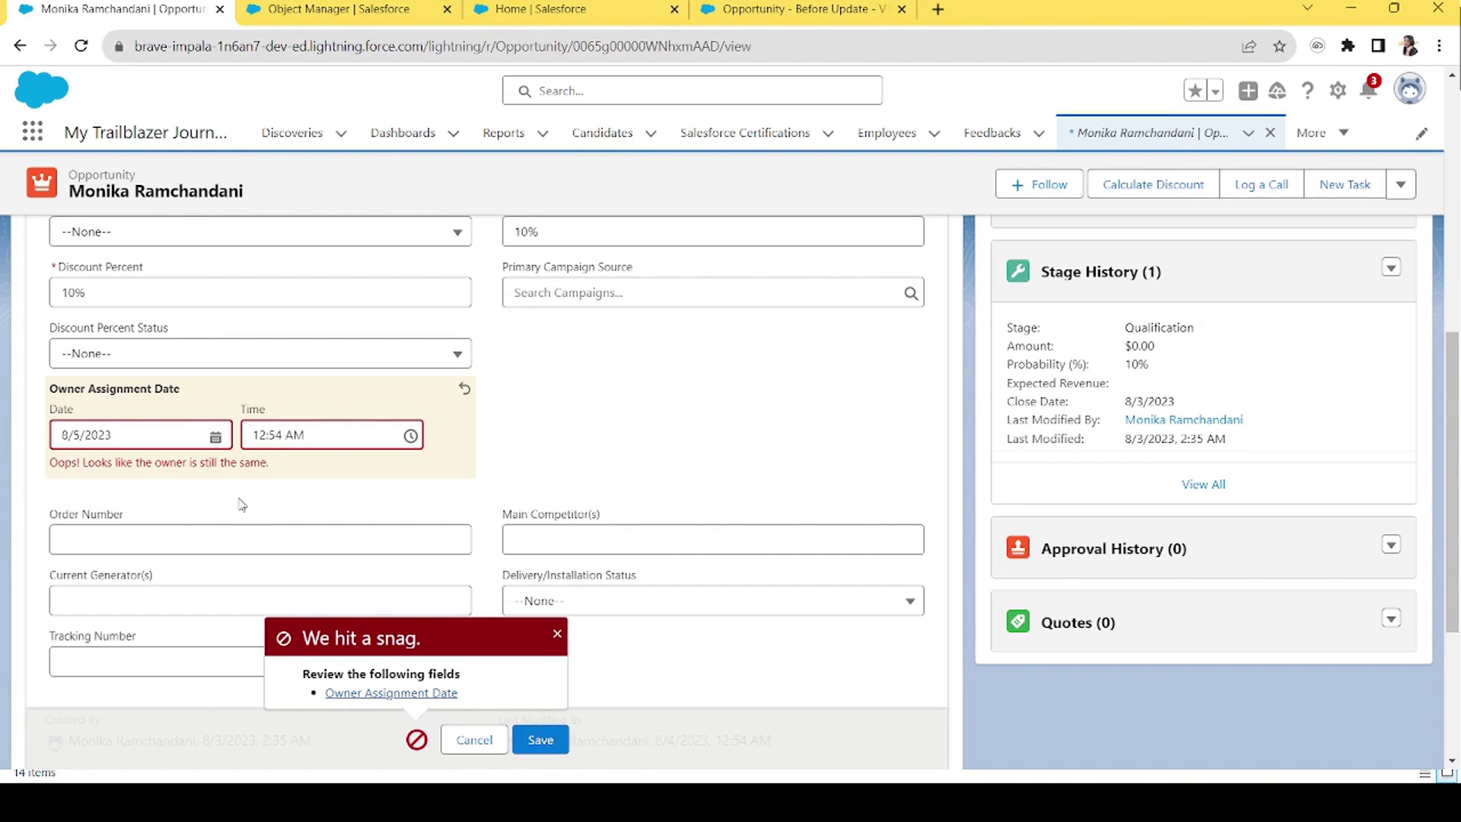
Examine the validation error at the Owner Assignment Date field, then cancel the record edit.
drag(273, 463, 54, 467)
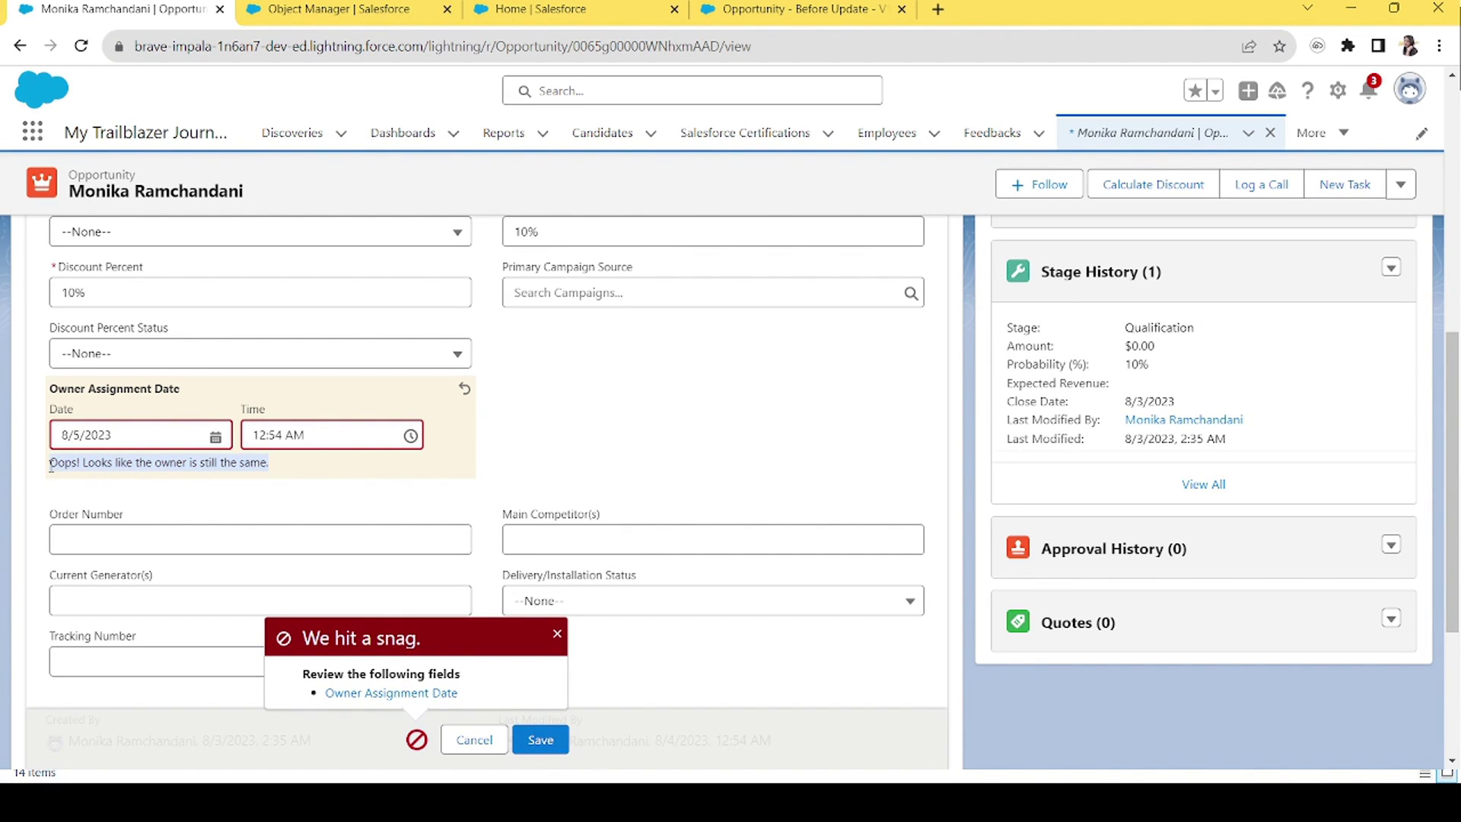
click(303, 478)
click(558, 634)
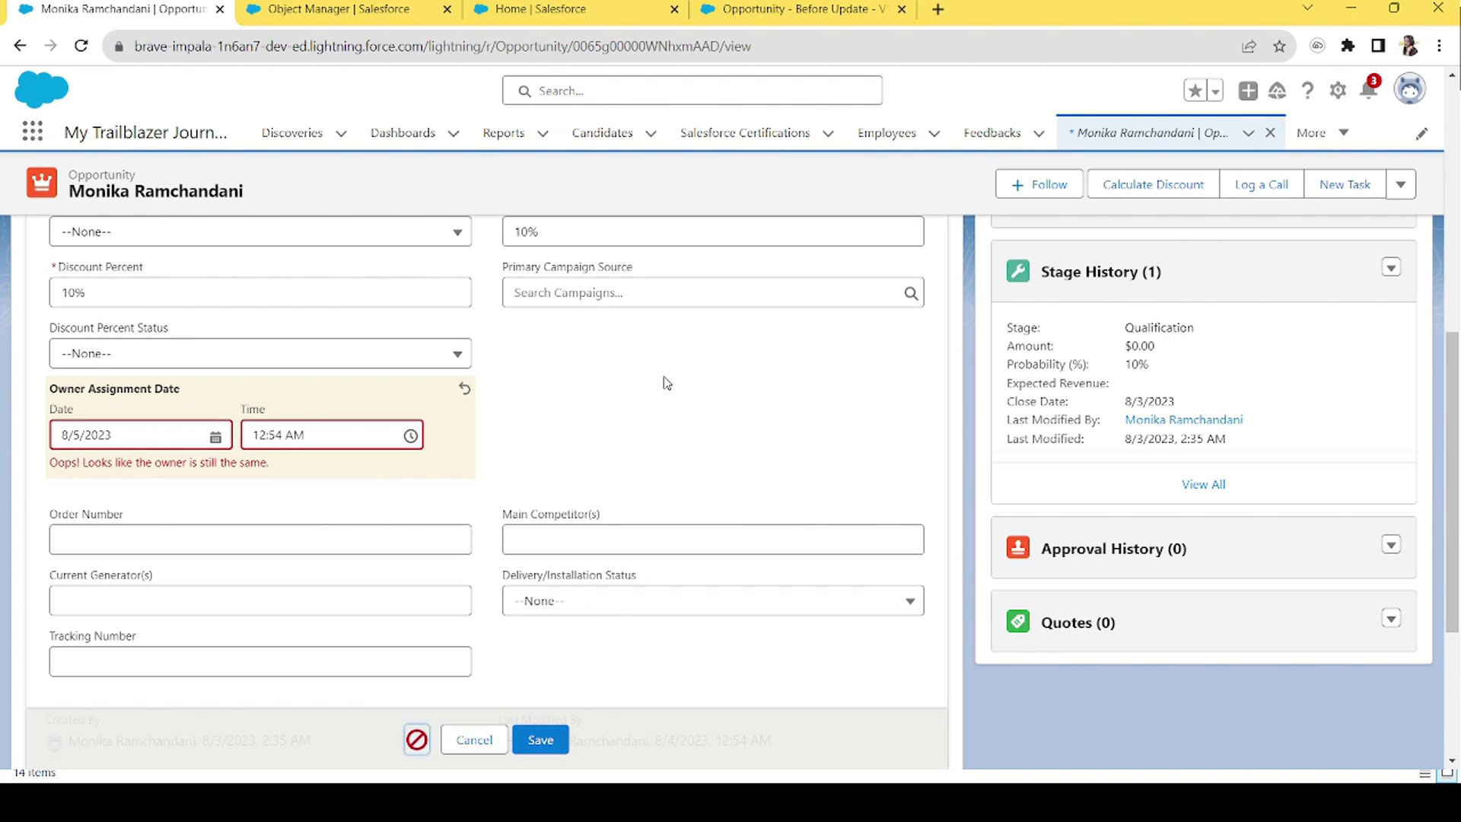
drag(271, 462, 51, 394)
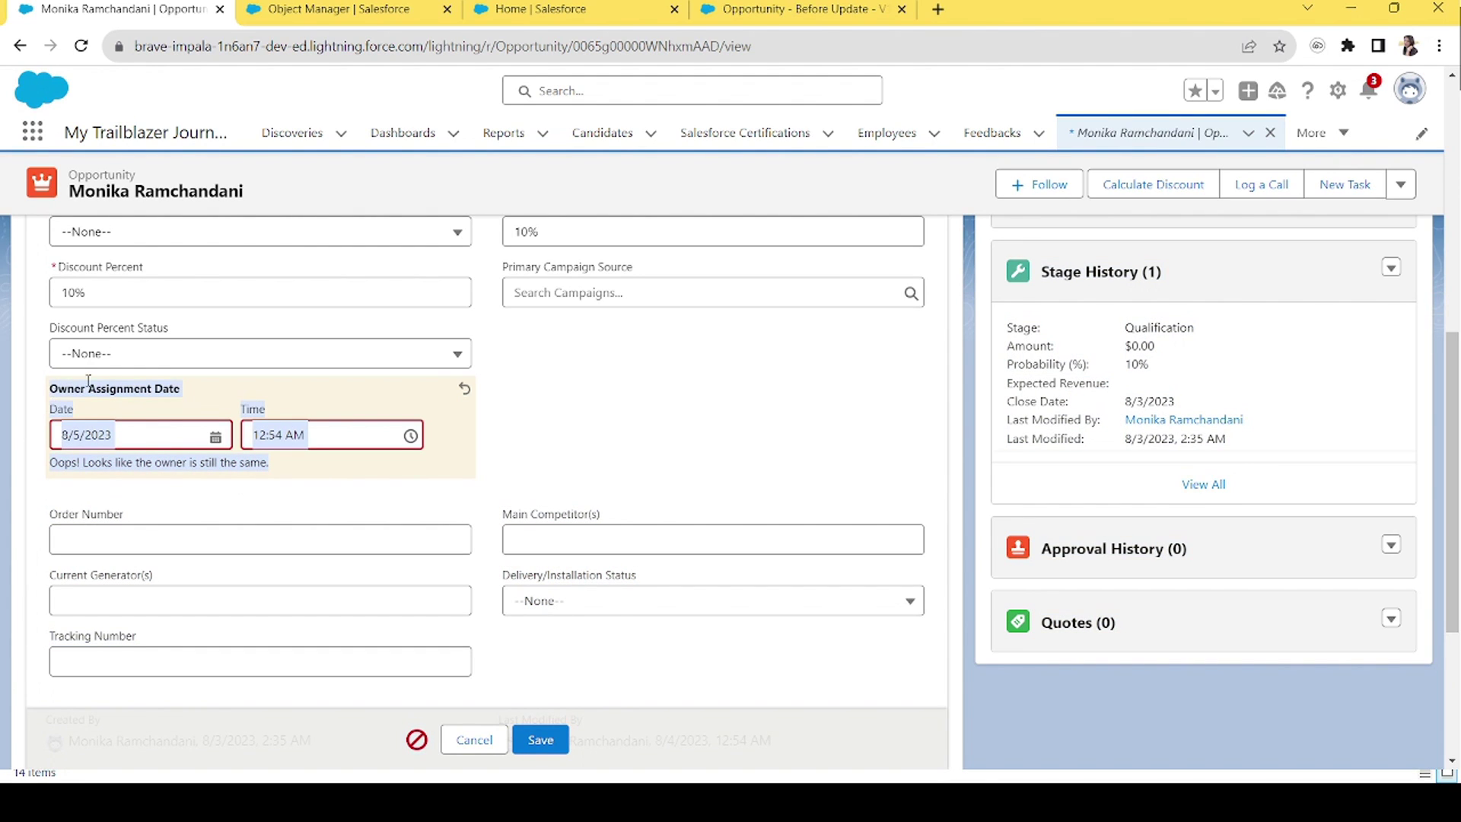
click(554, 414)
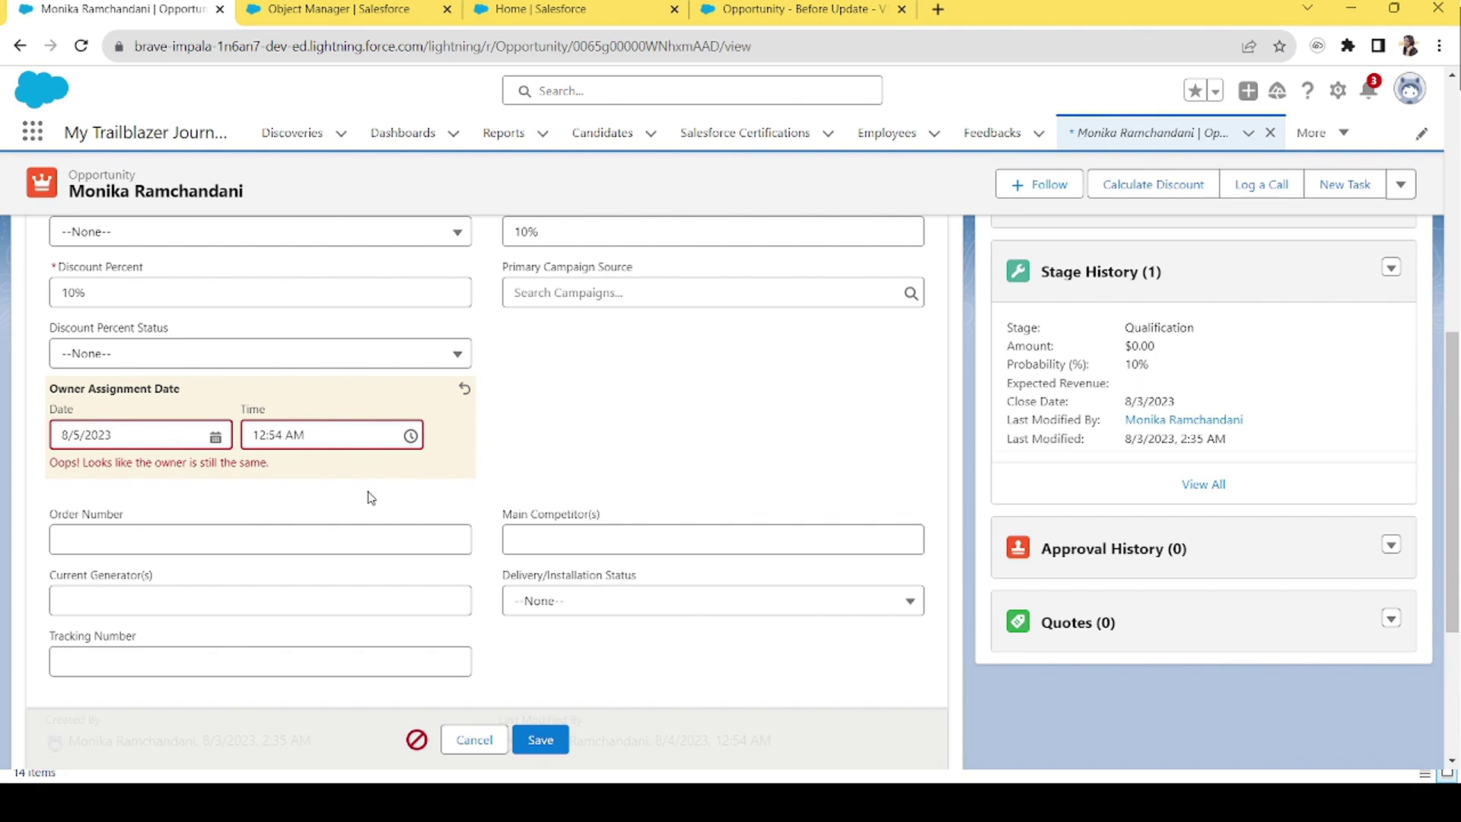
drag(297, 478, 44, 468)
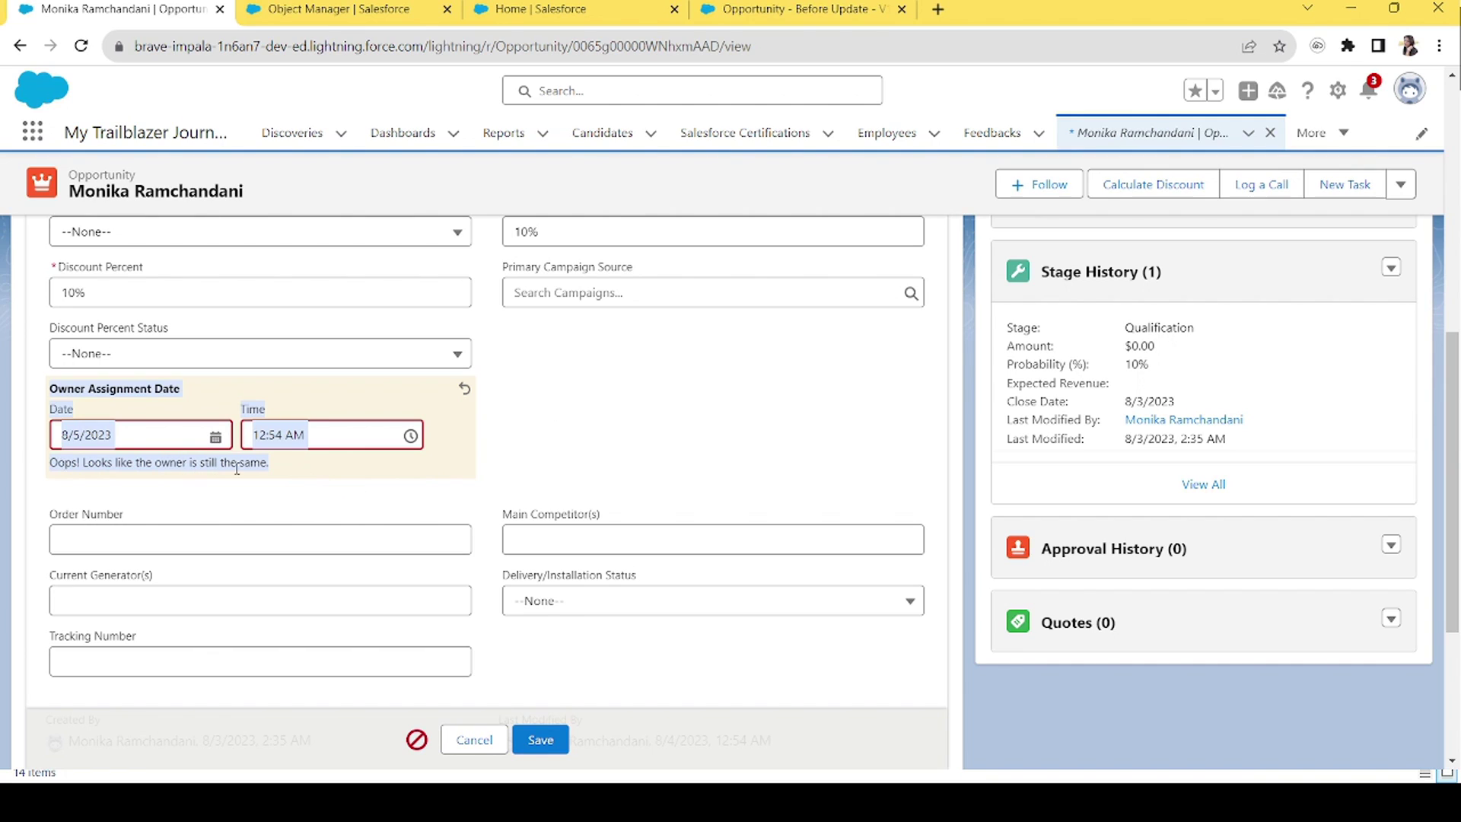
click(276, 481)
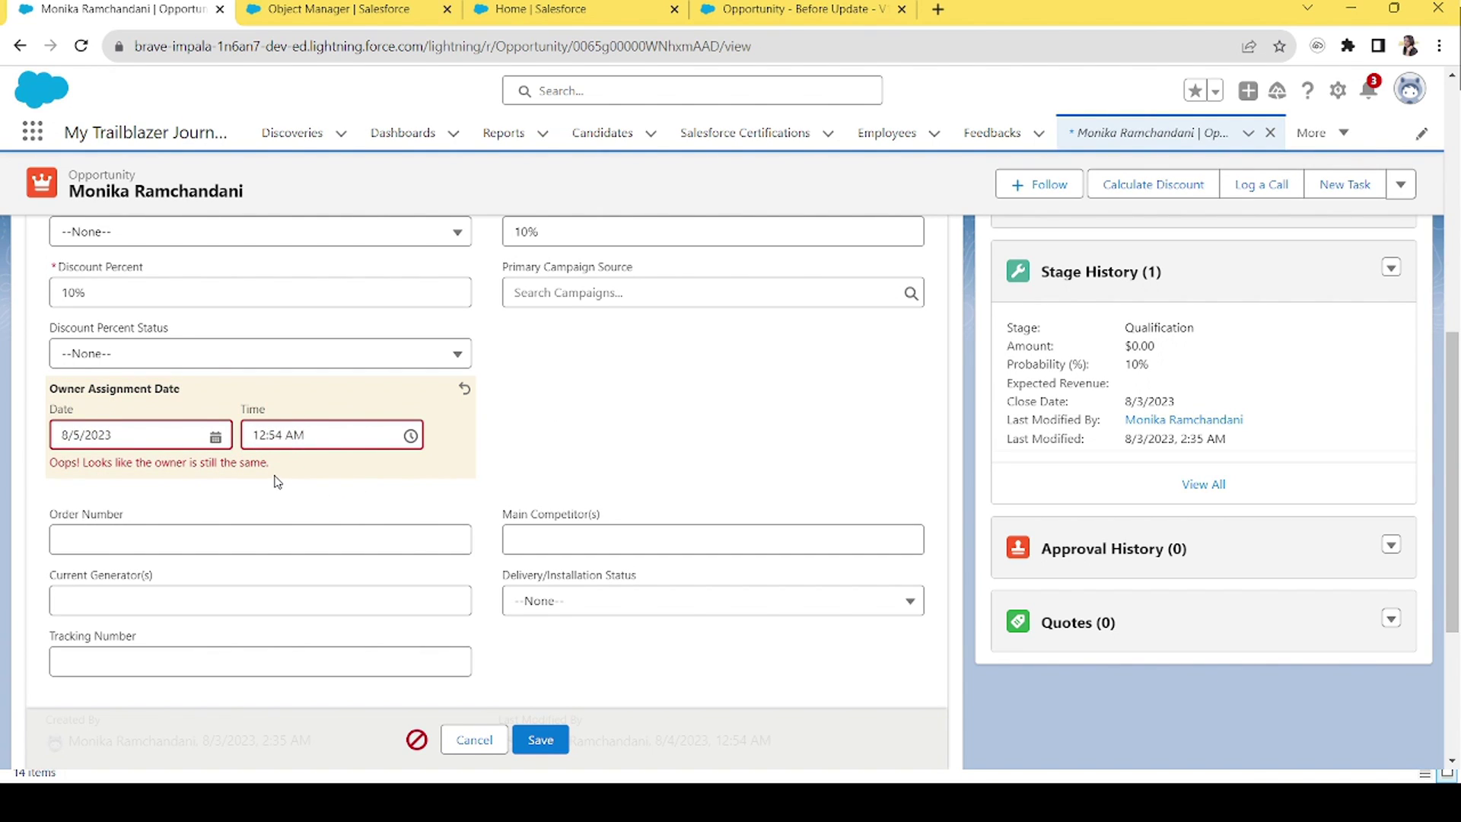
click(474, 739)
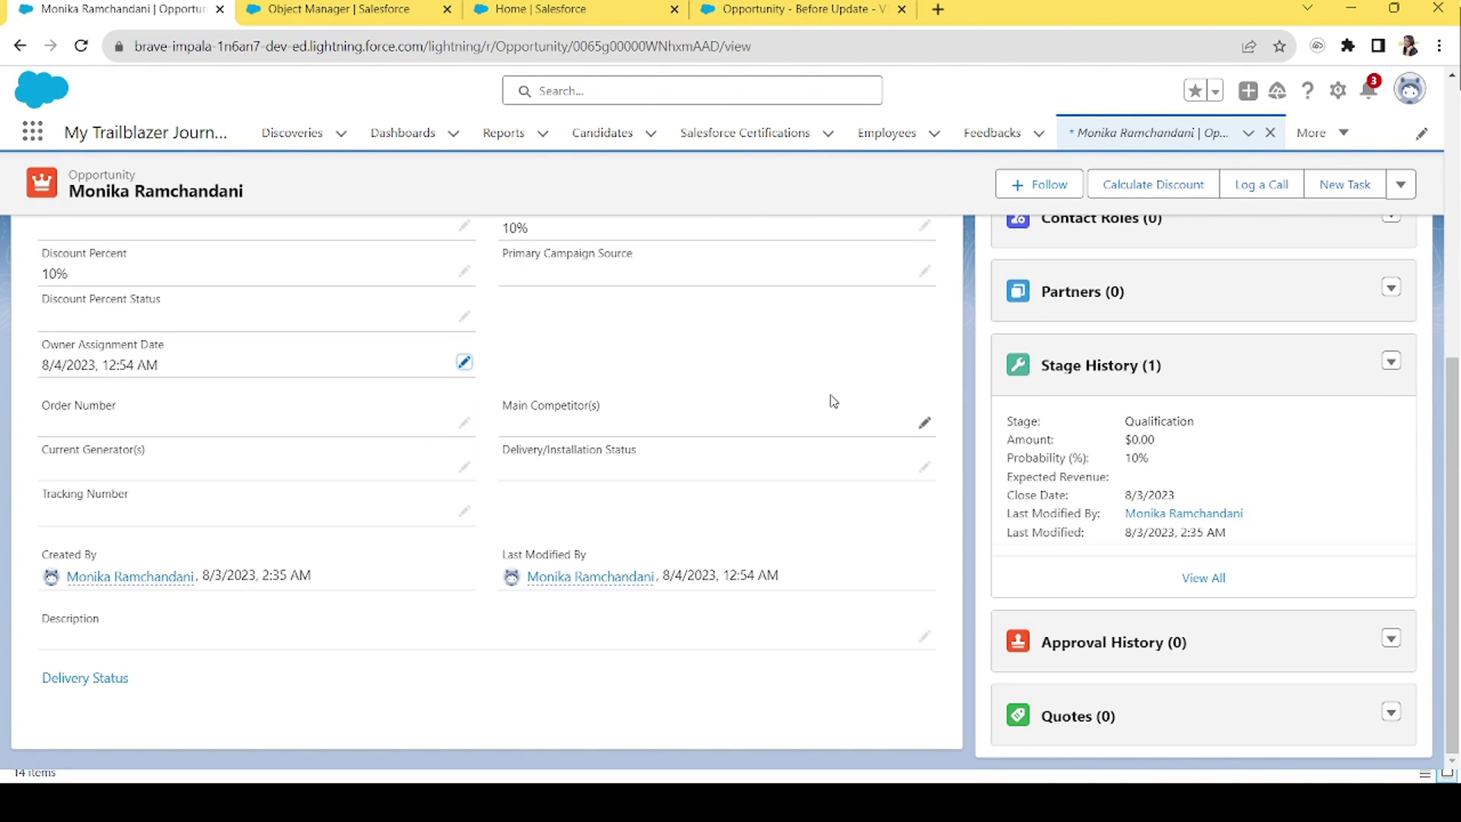
Switch to the Opportunity - Before Update flow in Flow Builder.
click(825, 6)
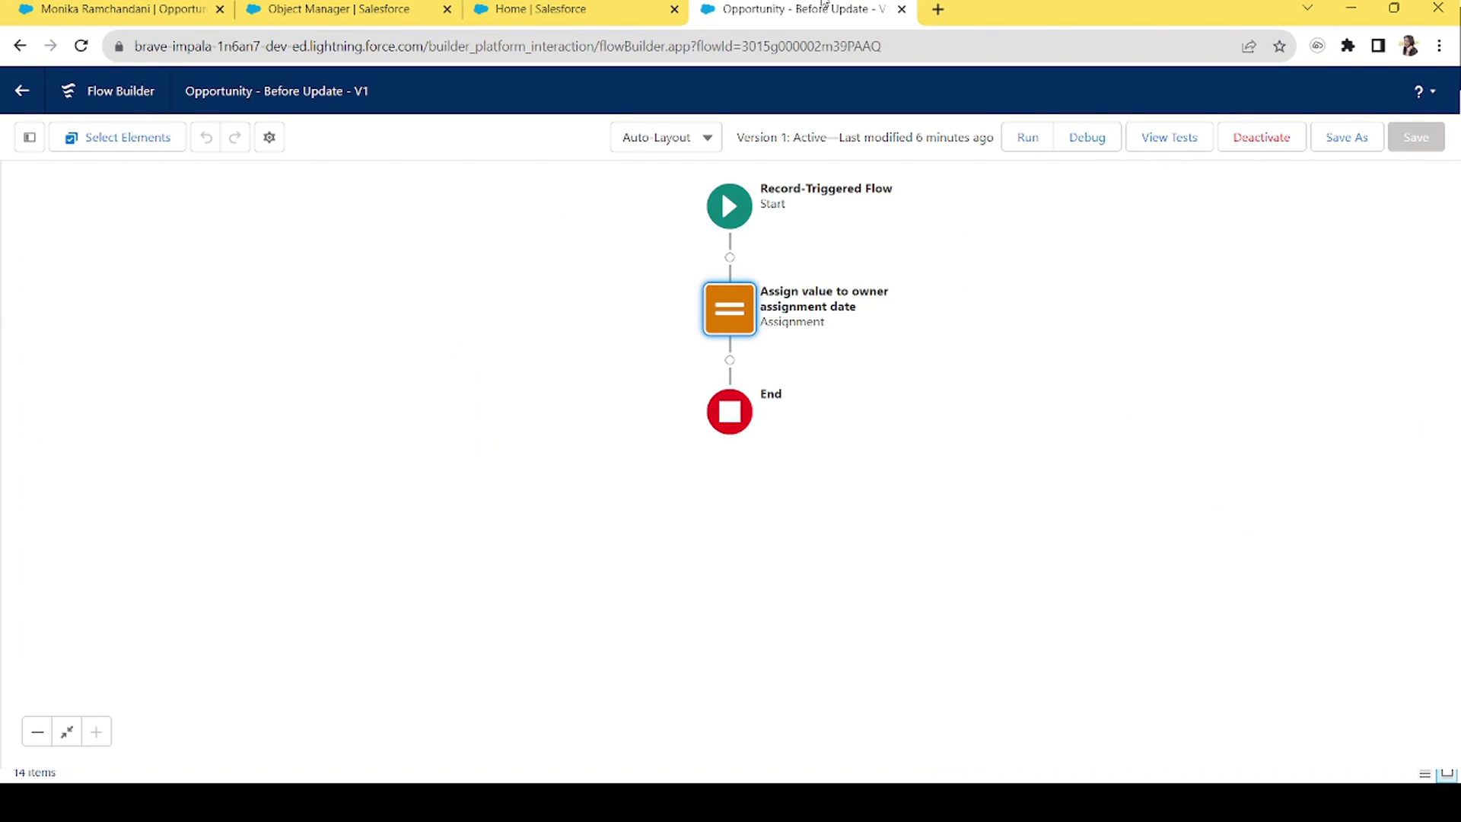